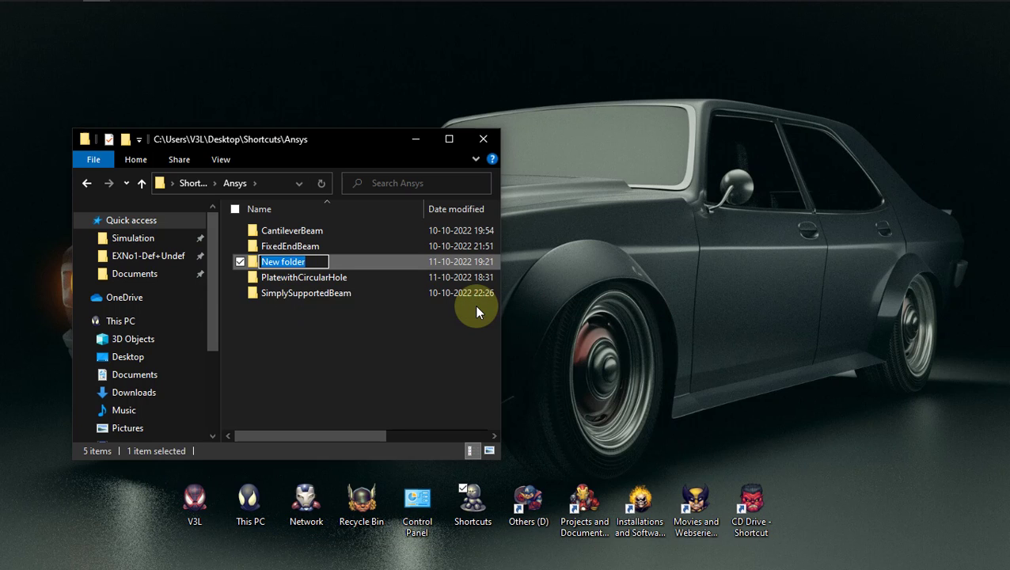
Step: Name the new folder inside the Ansys folder Rectangular-L-Bracket and close the file window
{"action": "type", "text": "Rect"}
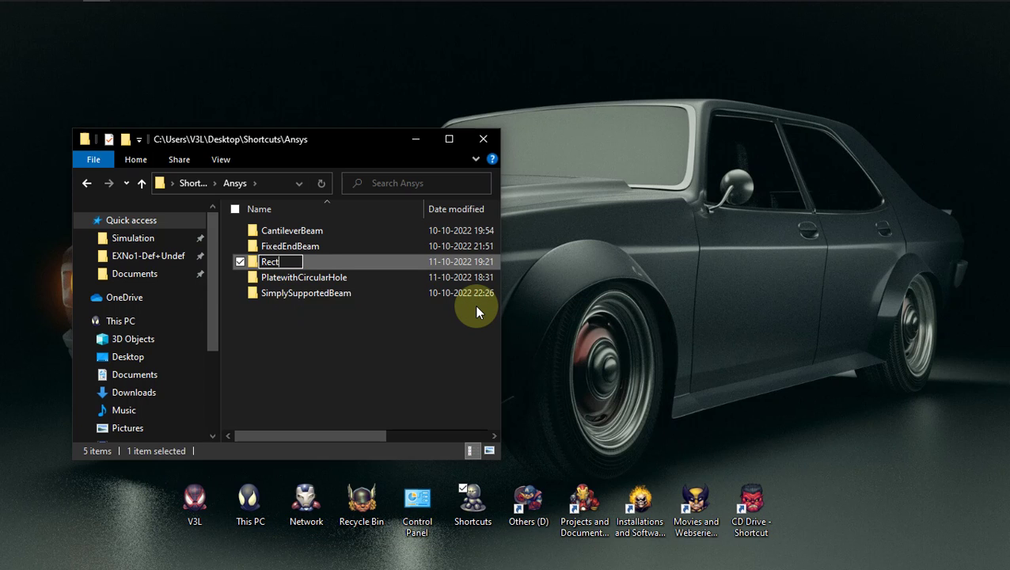
{"action": "type", "text": "angular-L"}
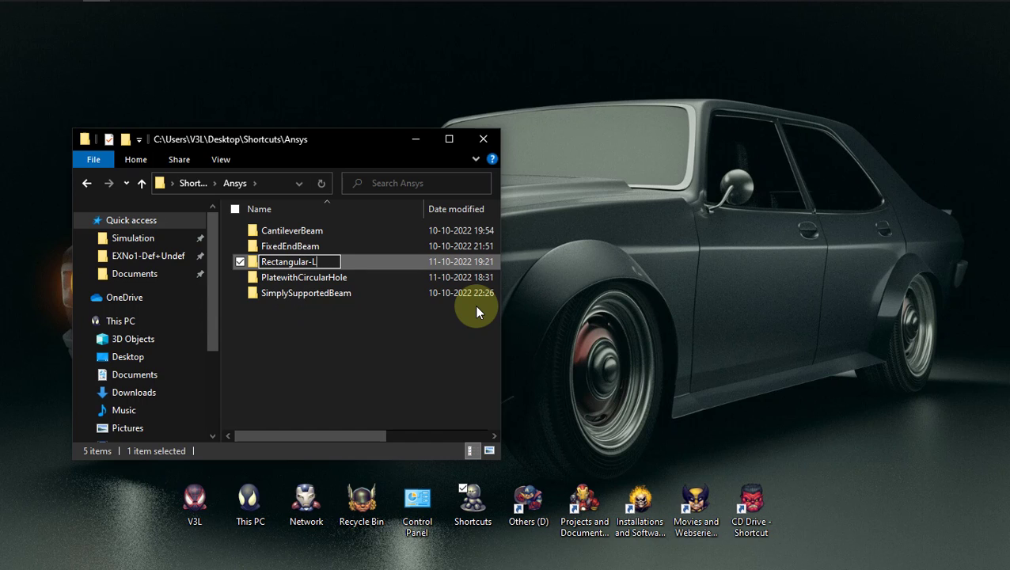
{"action": "type", "text": "-Bracket"}
{"action": "key", "text": "Return"}
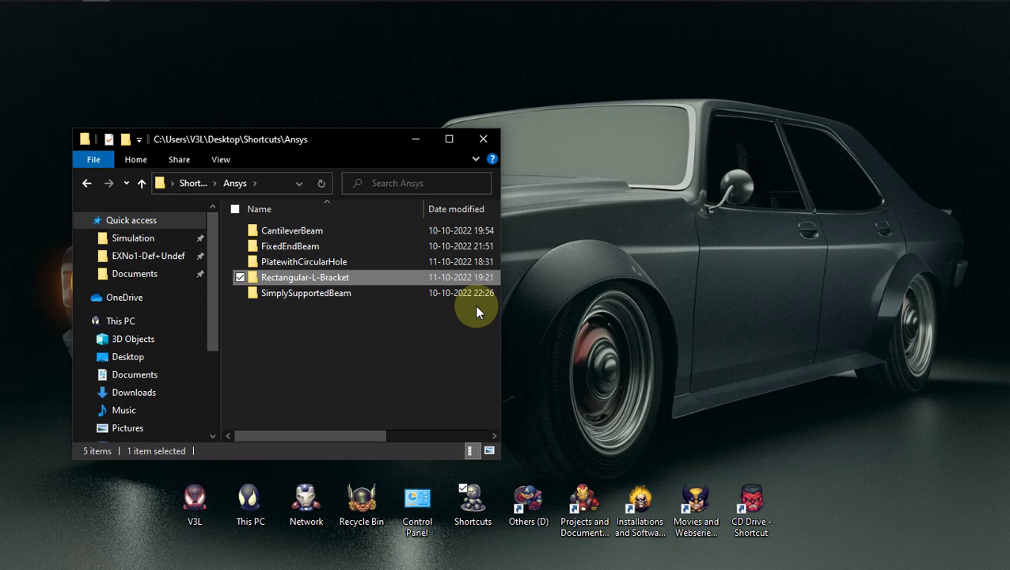
{"action": "left_click", "coordinate": [401, 342]}
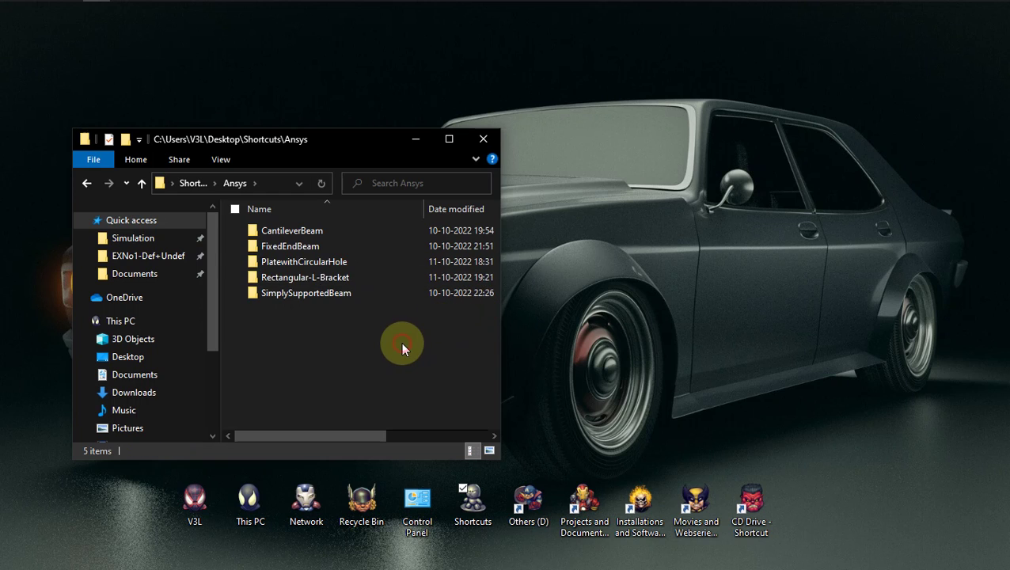
{"action": "left_click", "coordinate": [484, 139]}
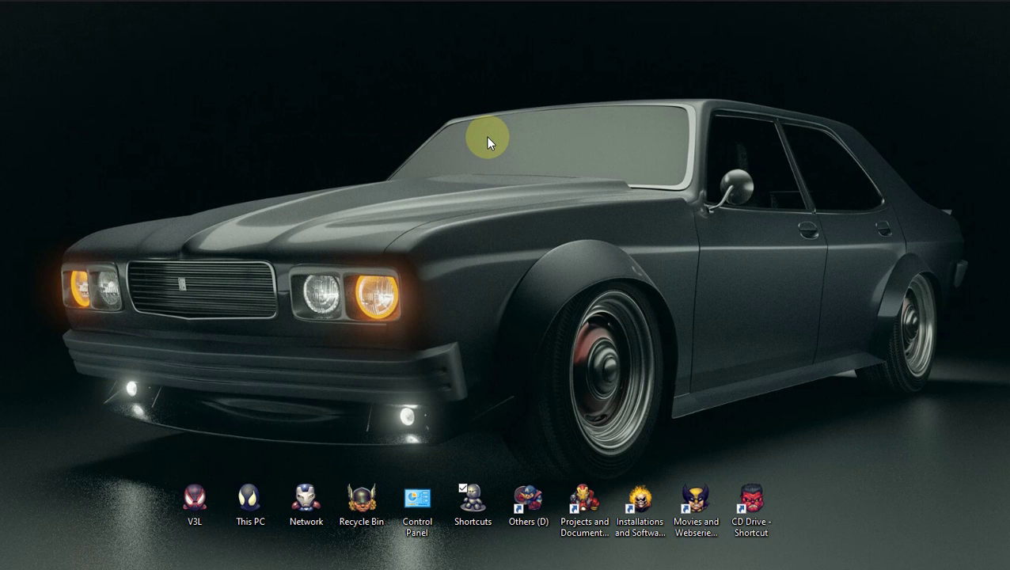
Step: Launch ANSYS Mechanical Enterprise and maximize its window
{"action": "key", "text": "super"}
{"action": "left_click", "coordinate": [811, 234]}
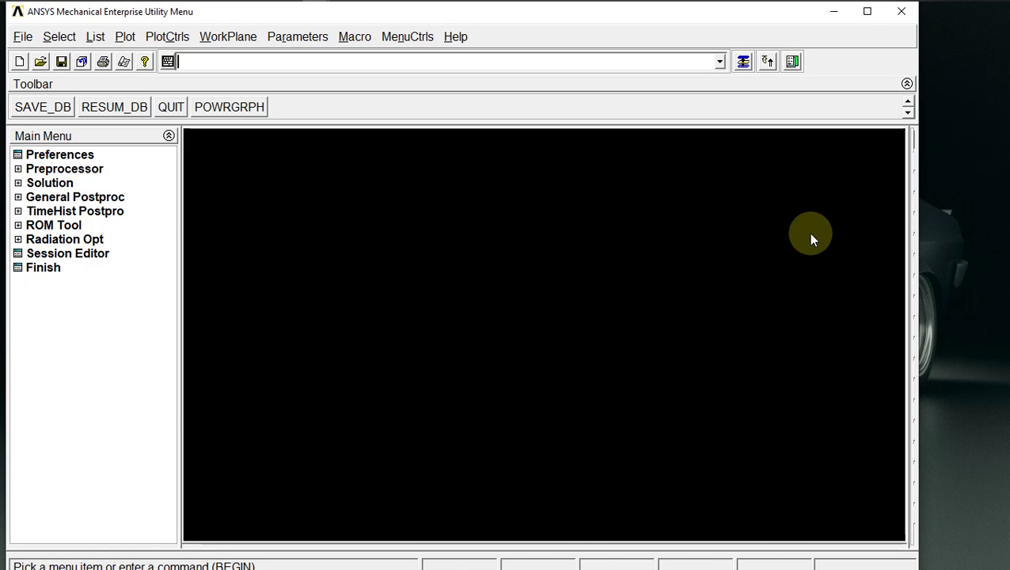
{"action": "left_click", "coordinate": [866, 13]}
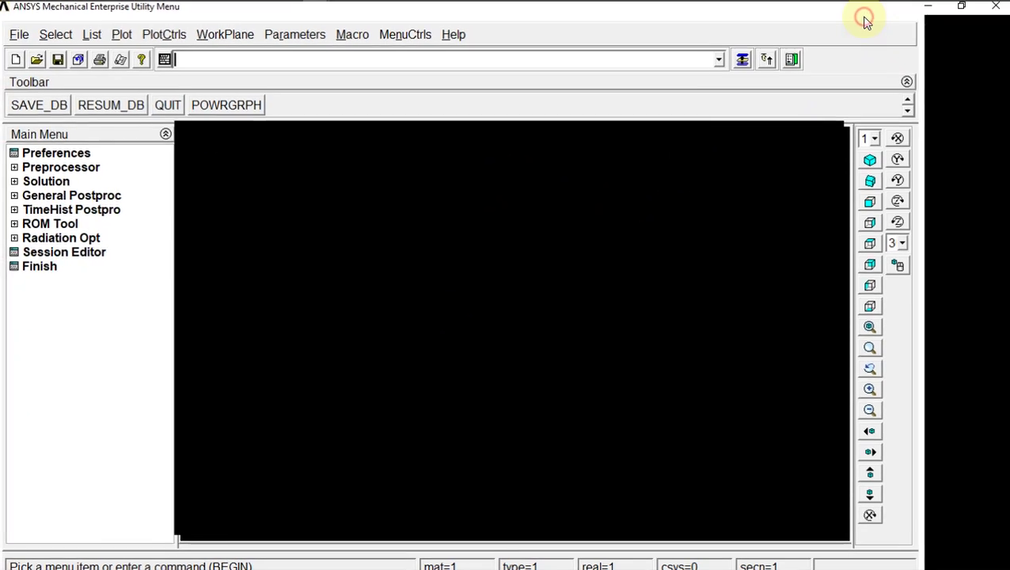
Step: Change the analysis jobname to Rect-L-Bracket
{"action": "left_click", "coordinate": [17, 31]}
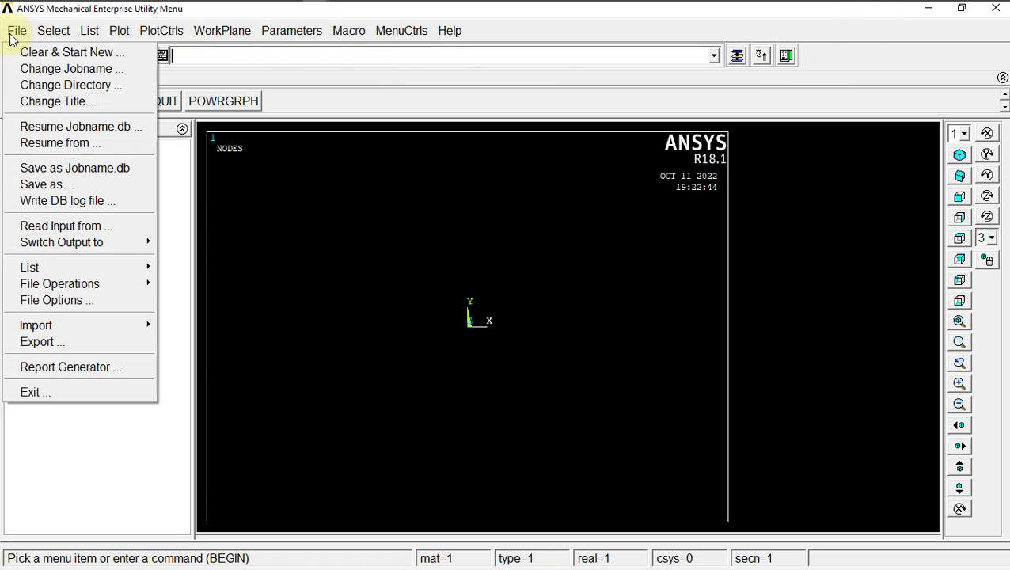
{"action": "left_click", "coordinate": [32, 68]}
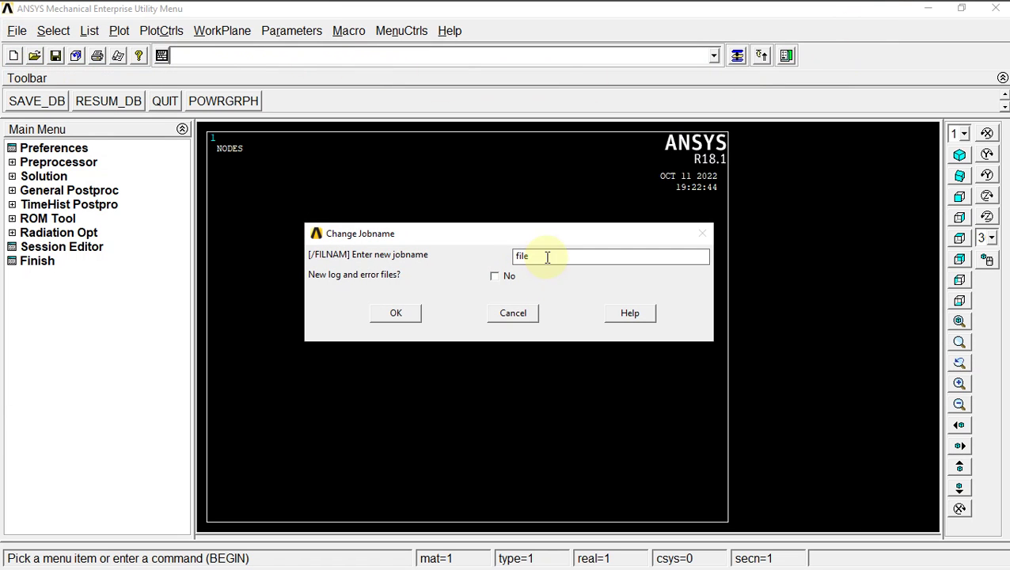
{"action": "left_click_drag", "start_coordinate": [543, 253], "coordinate": [498, 263]}
{"action": "type", "text": "Rect-L-Bracket"}
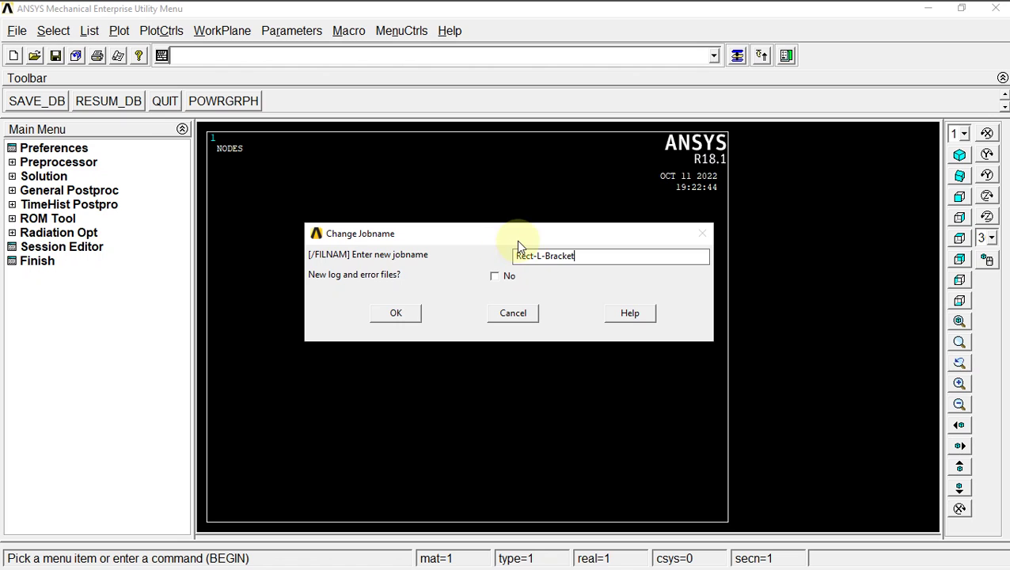
{"action": "left_click", "coordinate": [401, 313]}
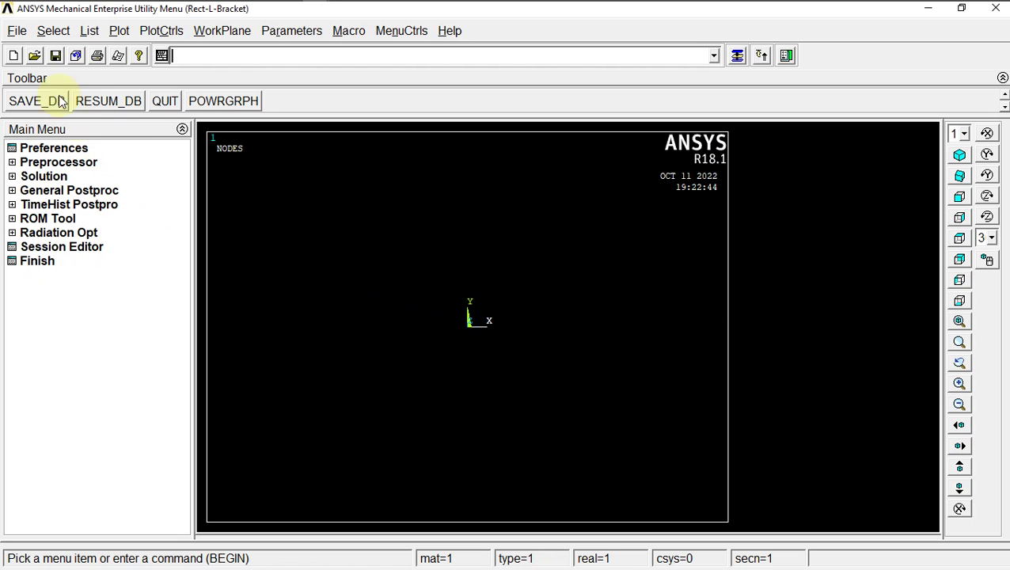
Step: Change the working directory to the Rectangular-L-Bracket folder under Desktop, Shortcuts, Ansys
{"action": "left_click", "coordinate": [17, 30]}
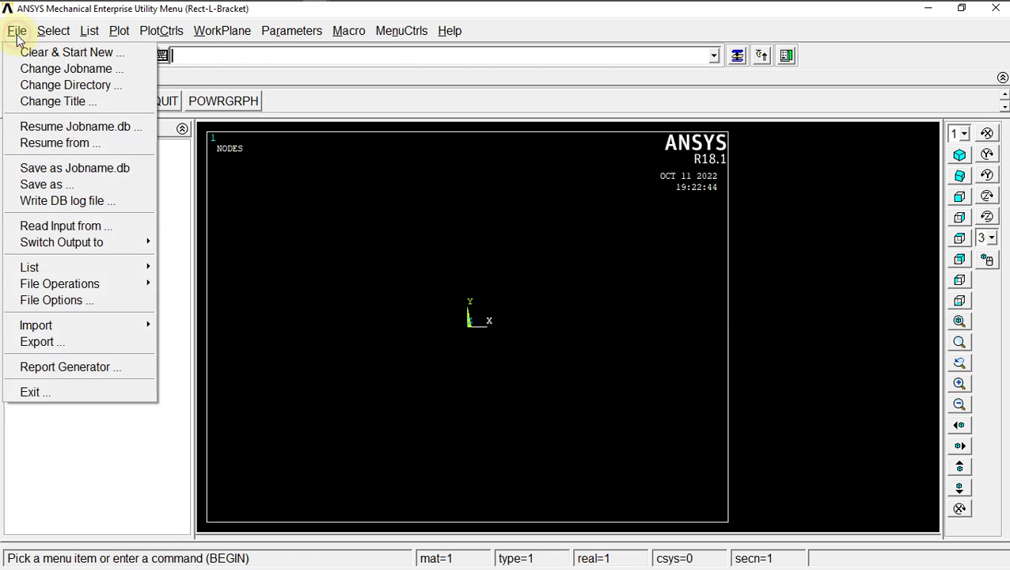
{"action": "left_click", "coordinate": [44, 85]}
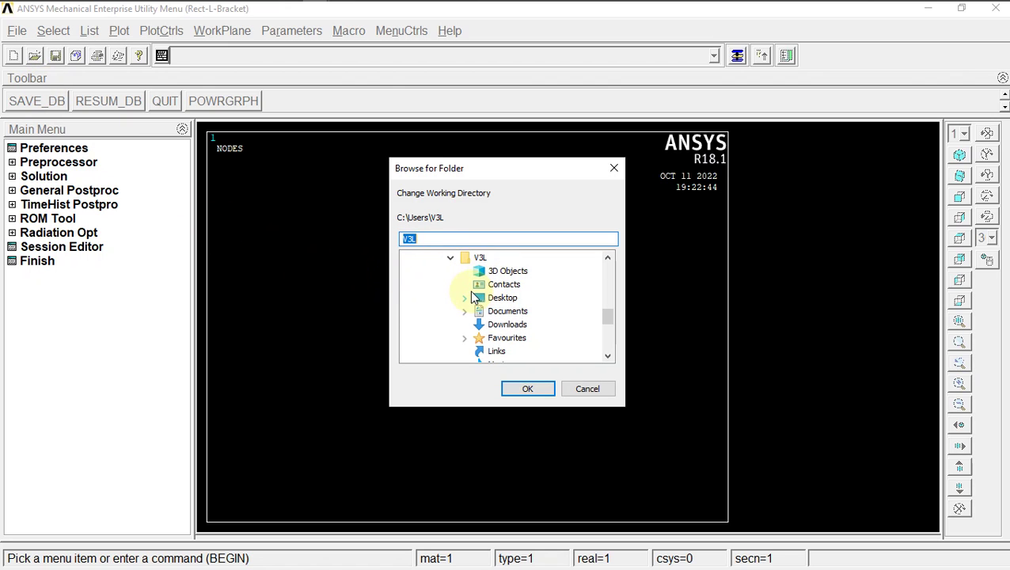
{"action": "left_click", "coordinate": [465, 298]}
{"action": "left_click", "coordinate": [479, 311]}
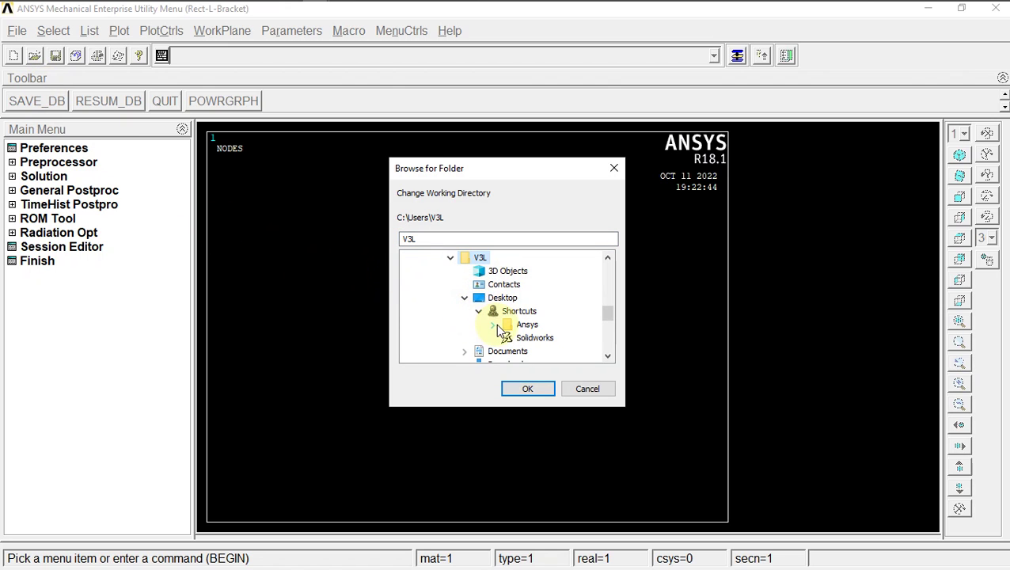
{"action": "left_click", "coordinate": [494, 326]}
{"action": "left_click", "coordinate": [552, 324]}
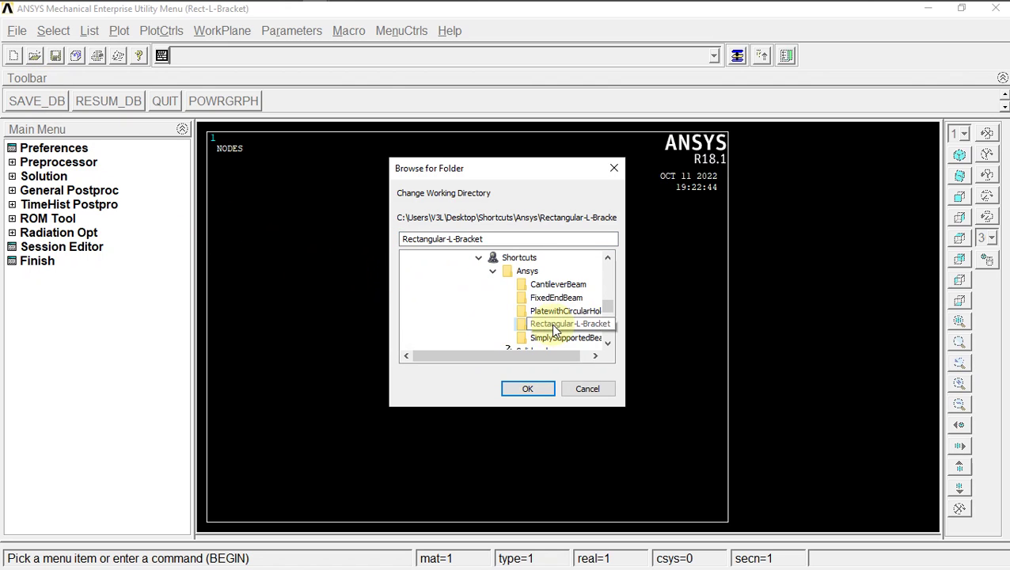
{"action": "left_click", "coordinate": [526, 389]}
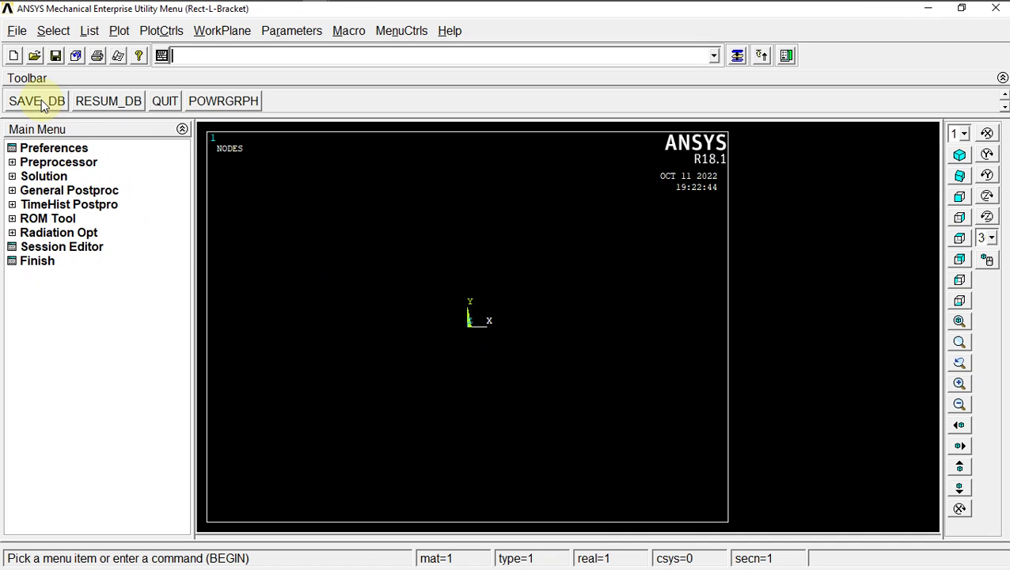
Step: Filter the interface preferences to the Structural discipline
{"action": "left_click", "coordinate": [53, 148]}
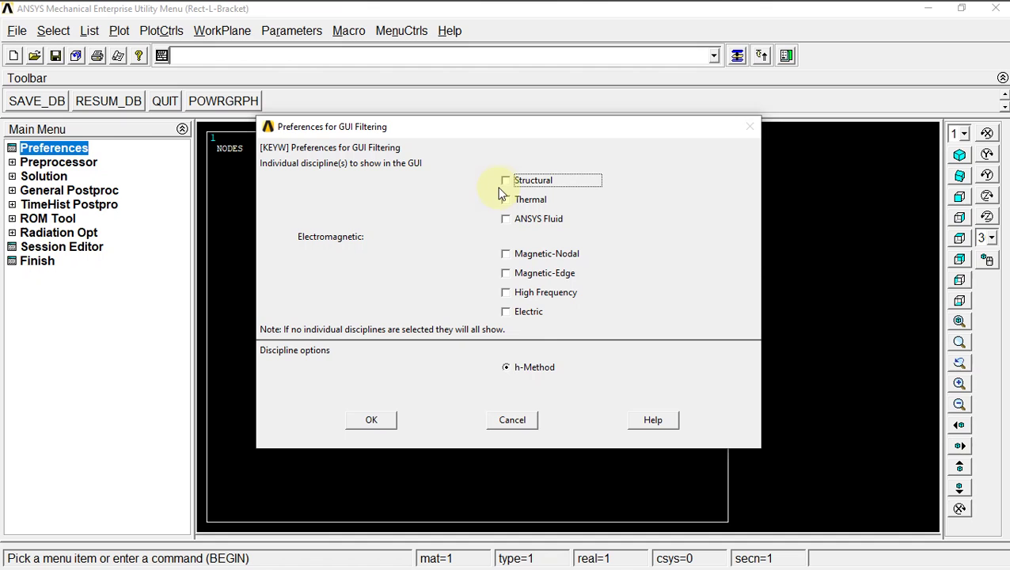
{"action": "left_click", "coordinate": [372, 417]}
Step: Add the structural Solid 8 node 183 element type with reference number 1
{"action": "left_click", "coordinate": [85, 163]}
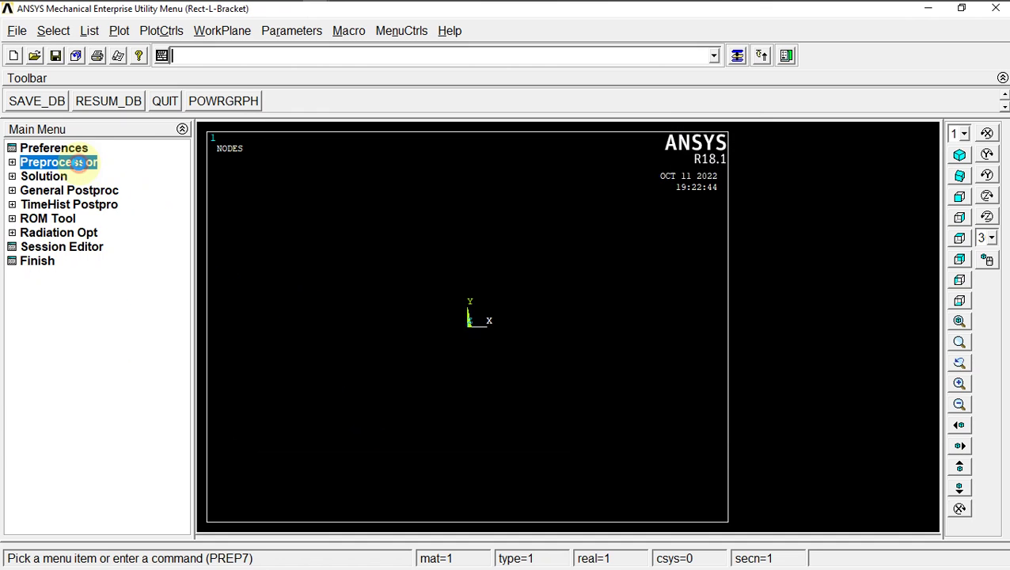
{"action": "left_click", "coordinate": [79, 177]}
{"action": "left_click", "coordinate": [85, 190]}
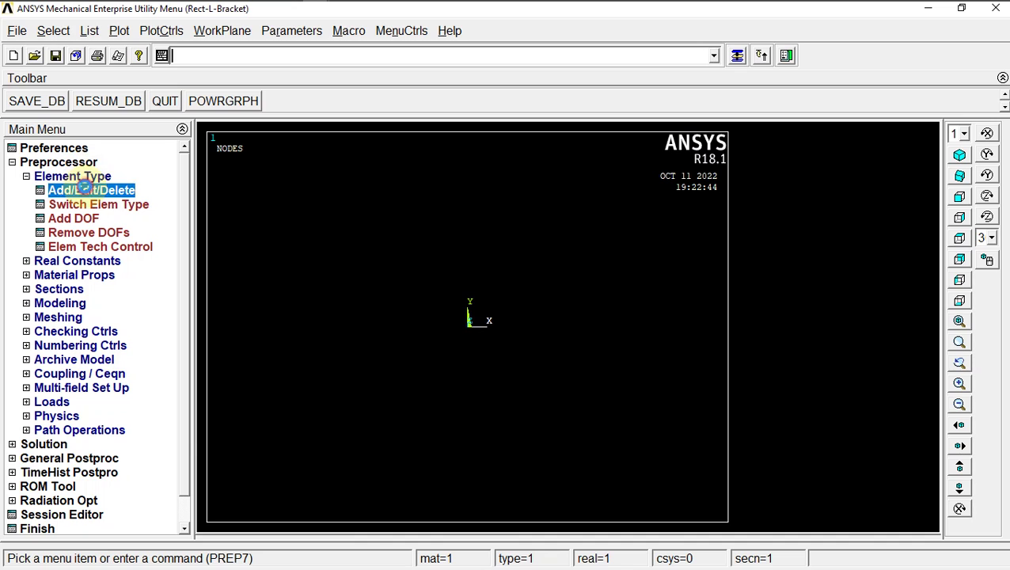
{"action": "left_click", "coordinate": [124, 375]}
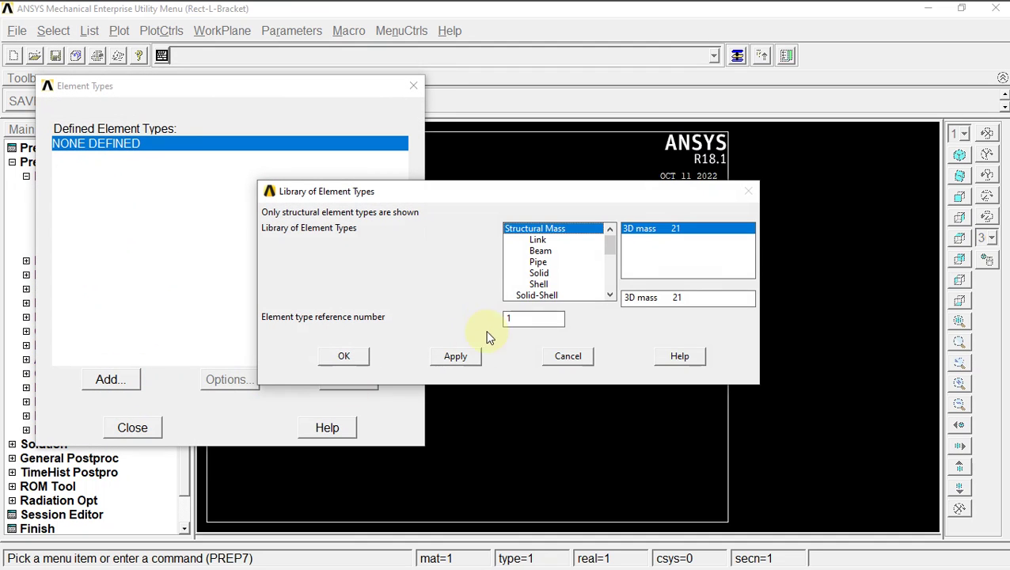
{"action": "left_click", "coordinate": [526, 273]}
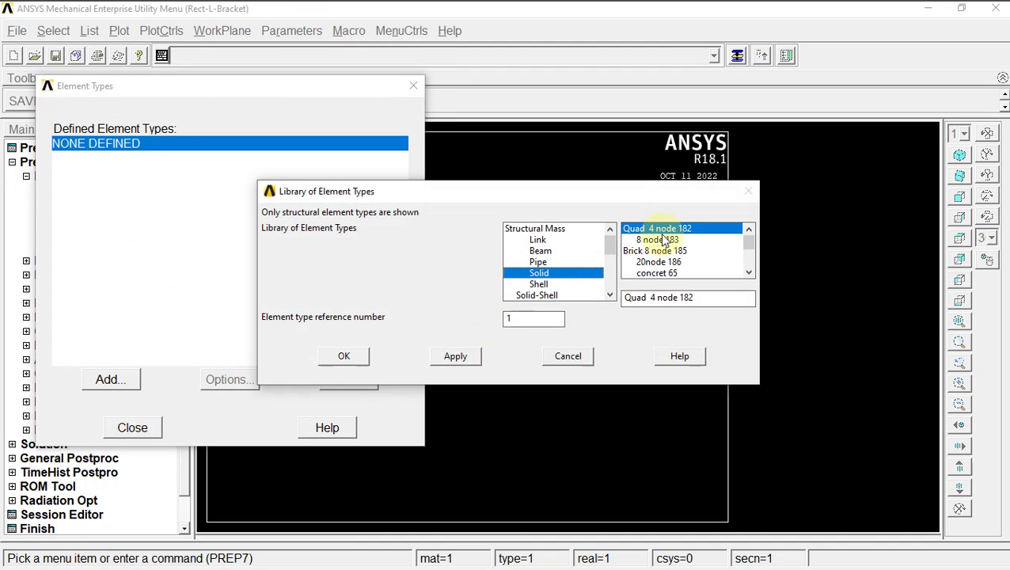
{"action": "left_click", "coordinate": [661, 239]}
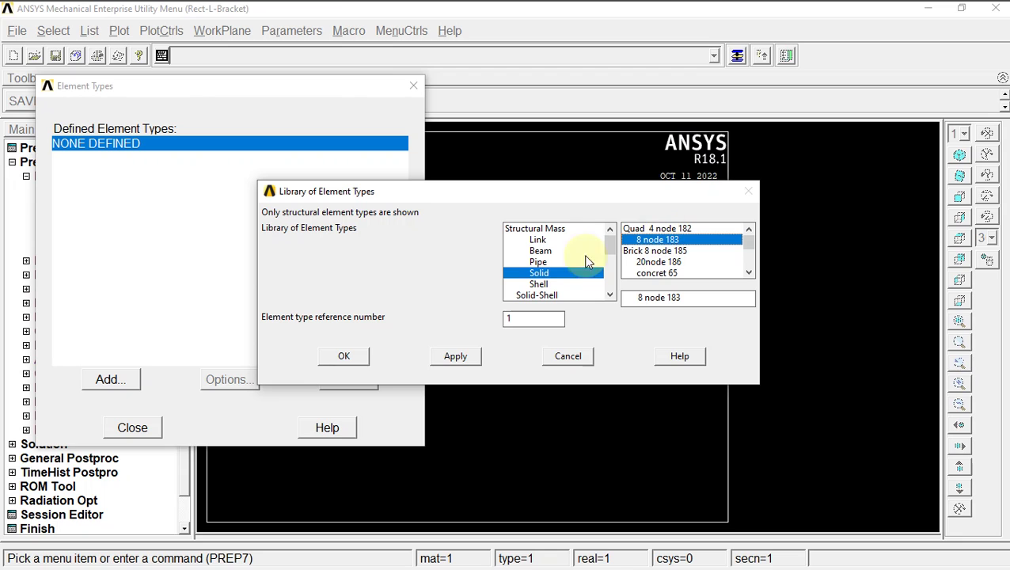
{"action": "left_click", "coordinate": [347, 359]}
Step: Set the PLANE183 element behavior K3 to plane stress with thickness and close the element type definitions
{"action": "left_click", "coordinate": [231, 378]}
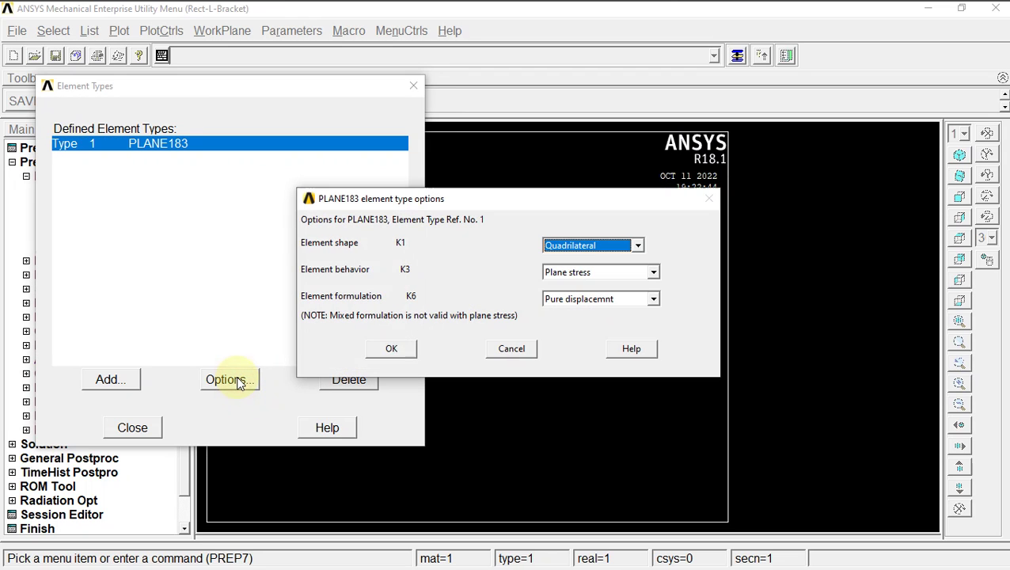
{"action": "left_click", "coordinate": [566, 272]}
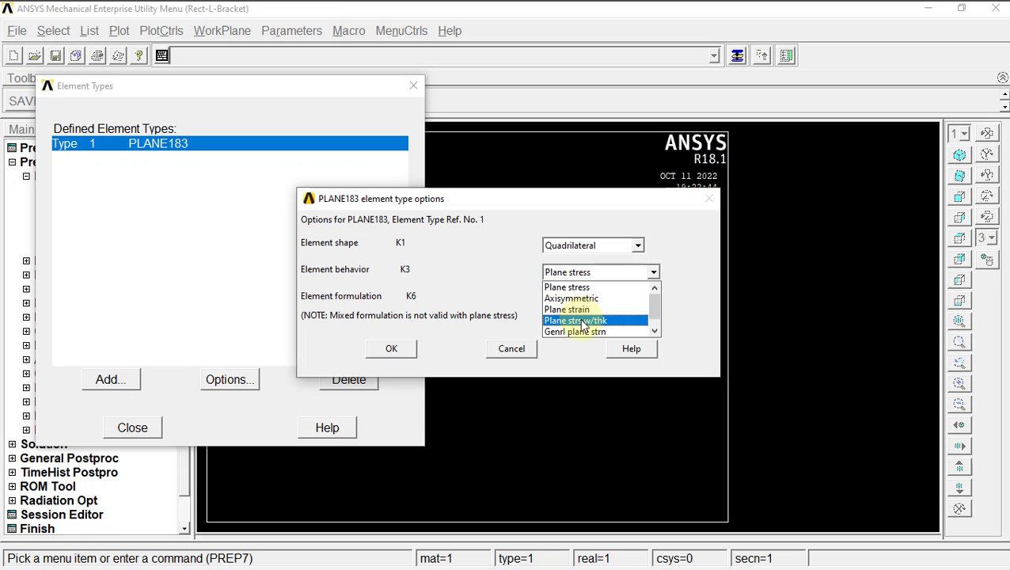
{"action": "left_click", "coordinate": [582, 320]}
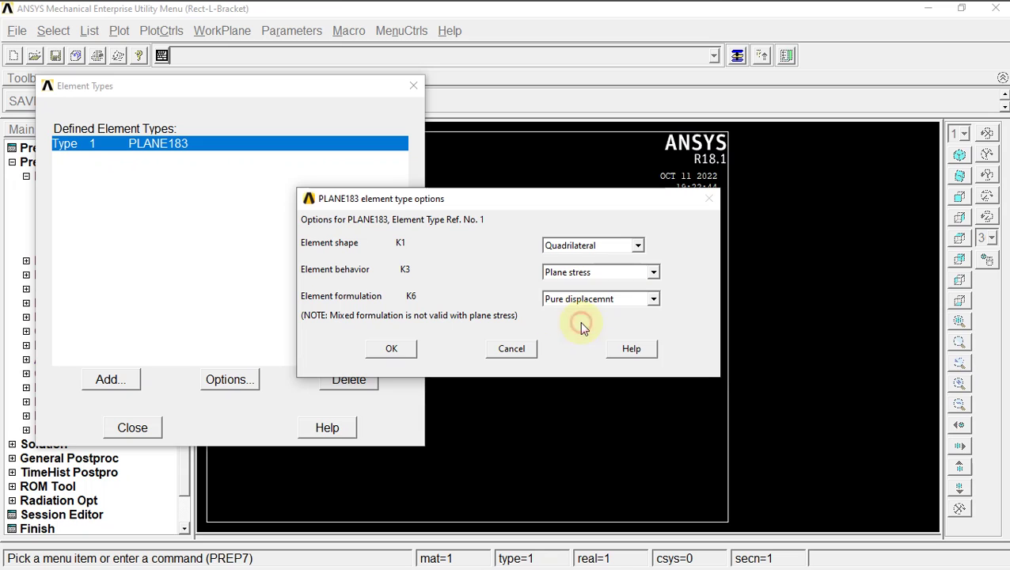
{"action": "left_click", "coordinate": [396, 352]}
{"action": "left_click", "coordinate": [128, 433]}
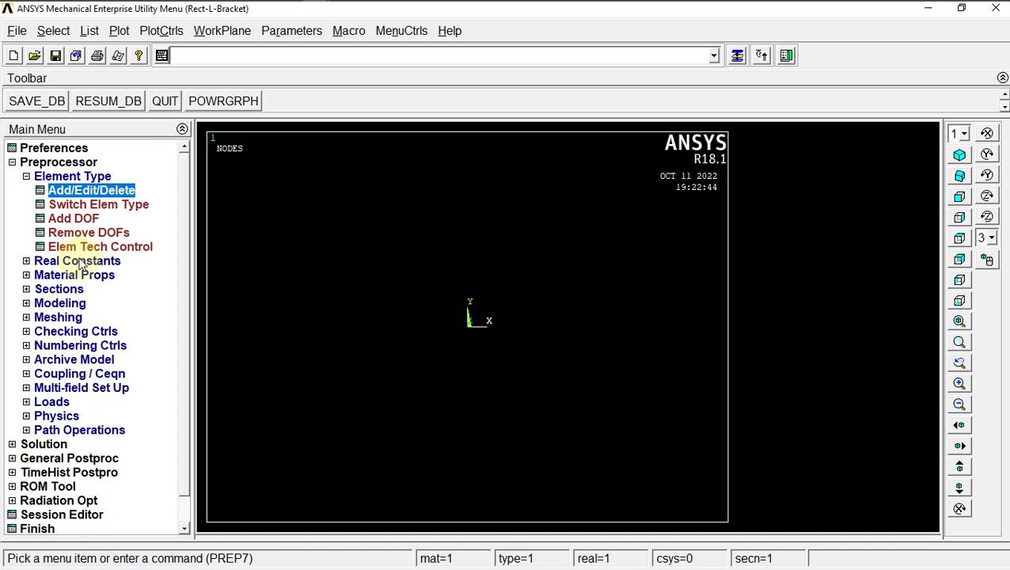
Step: Start a new real constant set for the PLANE183 element type
{"action": "left_click", "coordinate": [79, 263]}
{"action": "left_click", "coordinate": [80, 204]}
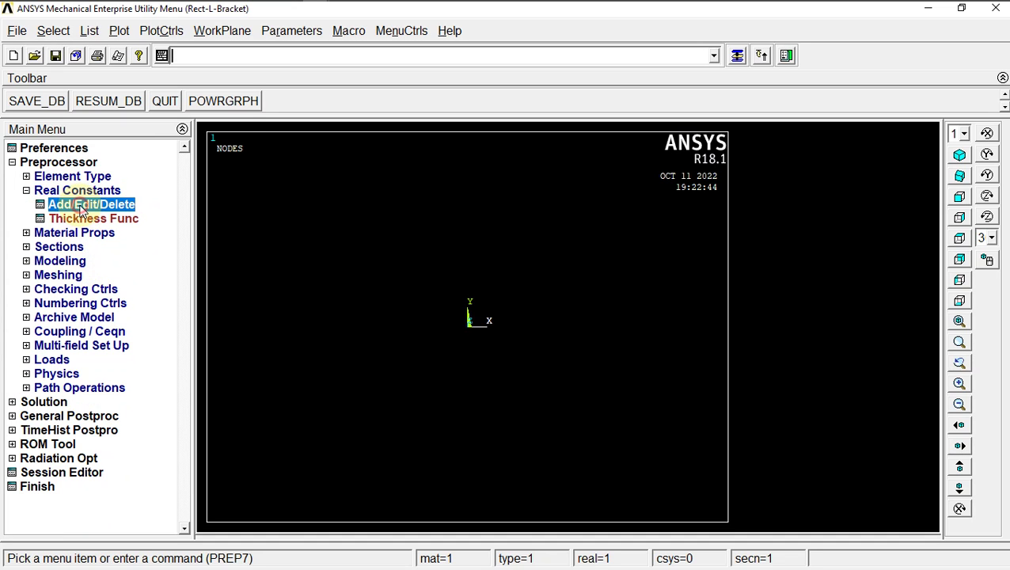
{"action": "left_click", "coordinate": [82, 325]}
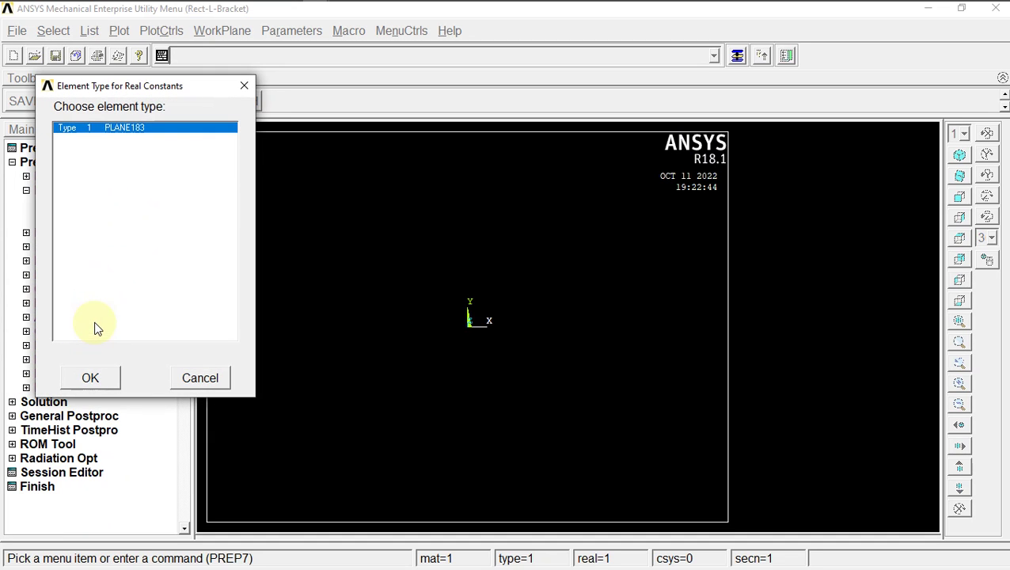
{"action": "left_click", "coordinate": [91, 377]}
{"action": "left_click", "coordinate": [541, 294]}
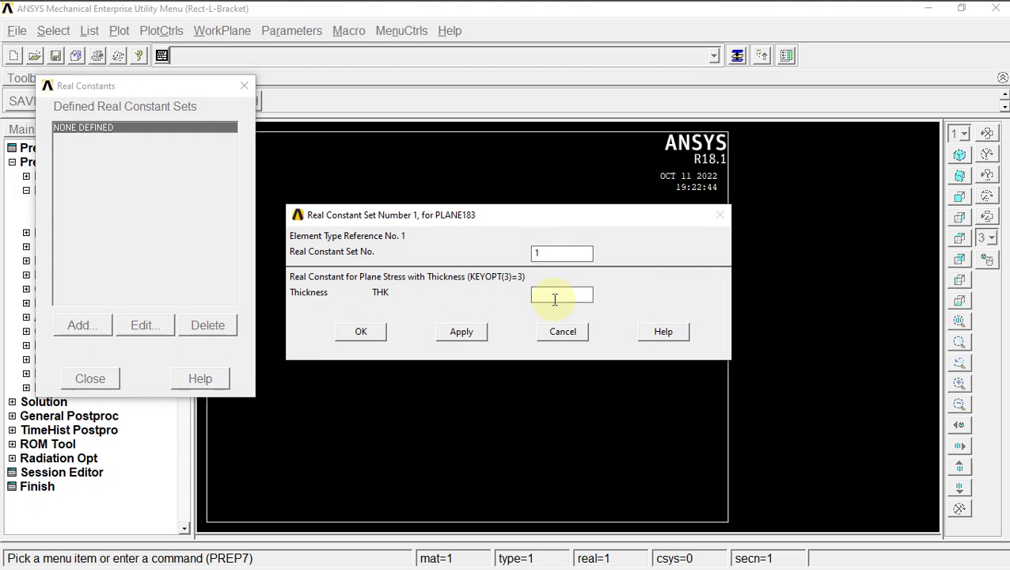
Step: Check the bracket's thickness in the Question.png drawing and define the real constant set with thickness THK of 10
{"action": "key", "text": "alt+Tab"}
{"action": "key", "text": "Tab"}
{"action": "key", "text": "Tab"}
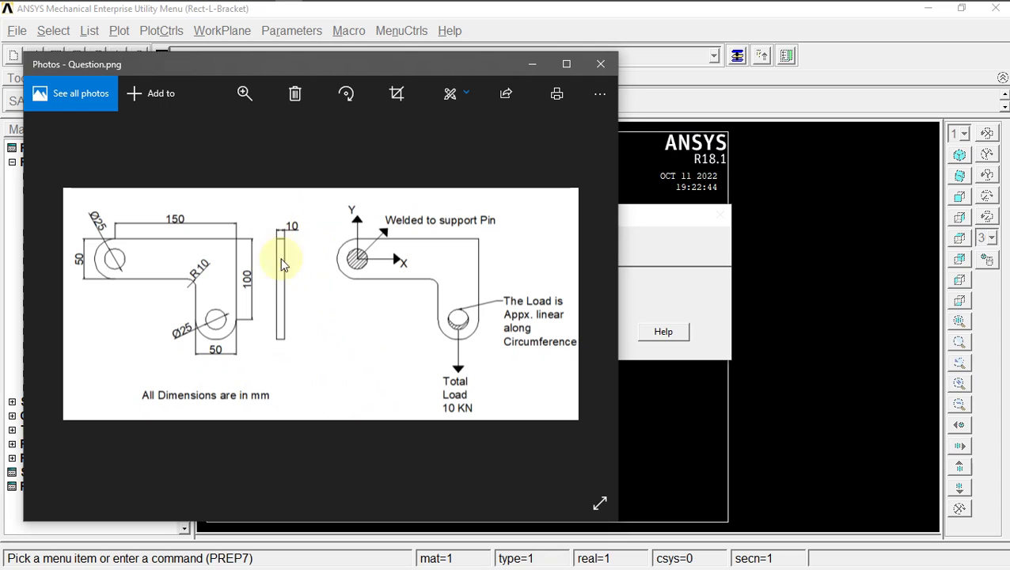
{"action": "key", "text": "alt+Tab"}
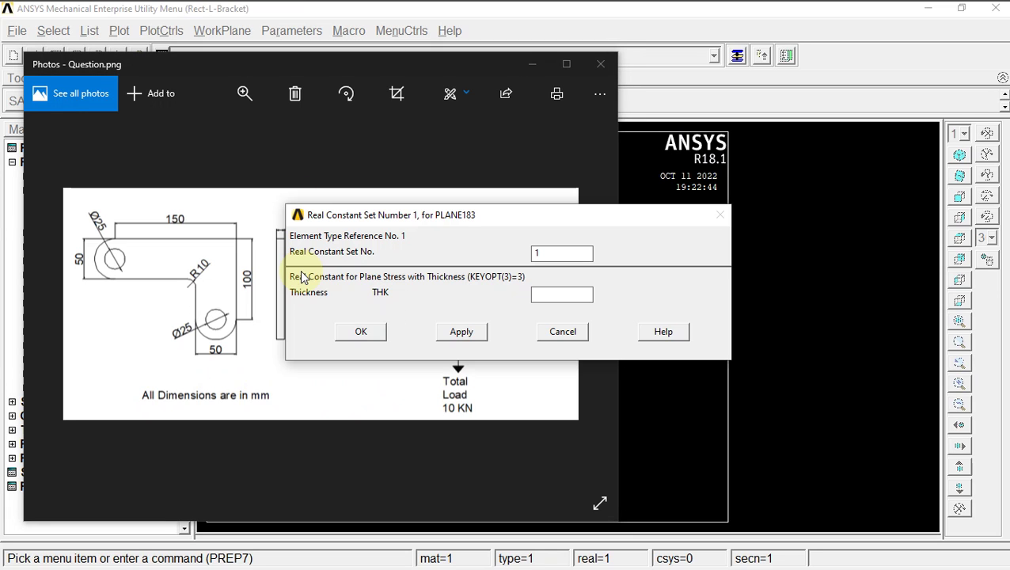
{"action": "left_click", "coordinate": [543, 298]}
{"action": "type", "text": "10"}
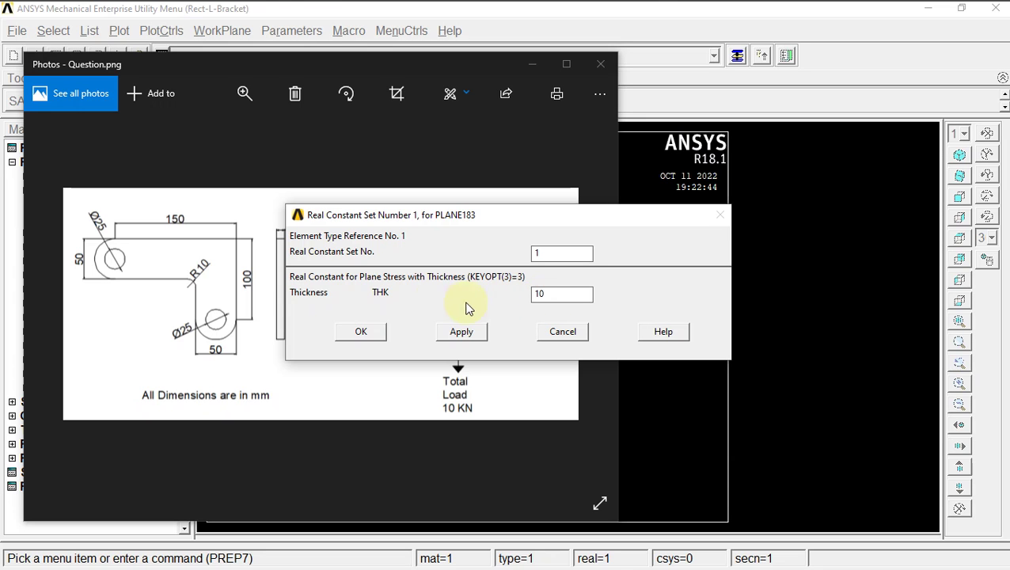
{"action": "left_click", "coordinate": [377, 331]}
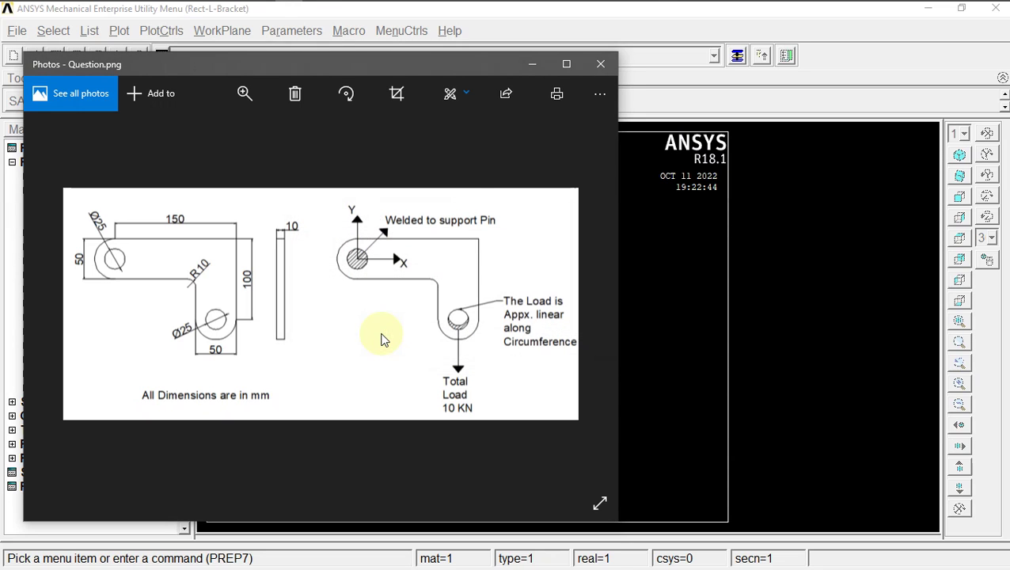
{"action": "left_click", "coordinate": [534, 63]}
{"action": "left_click", "coordinate": [91, 378]}
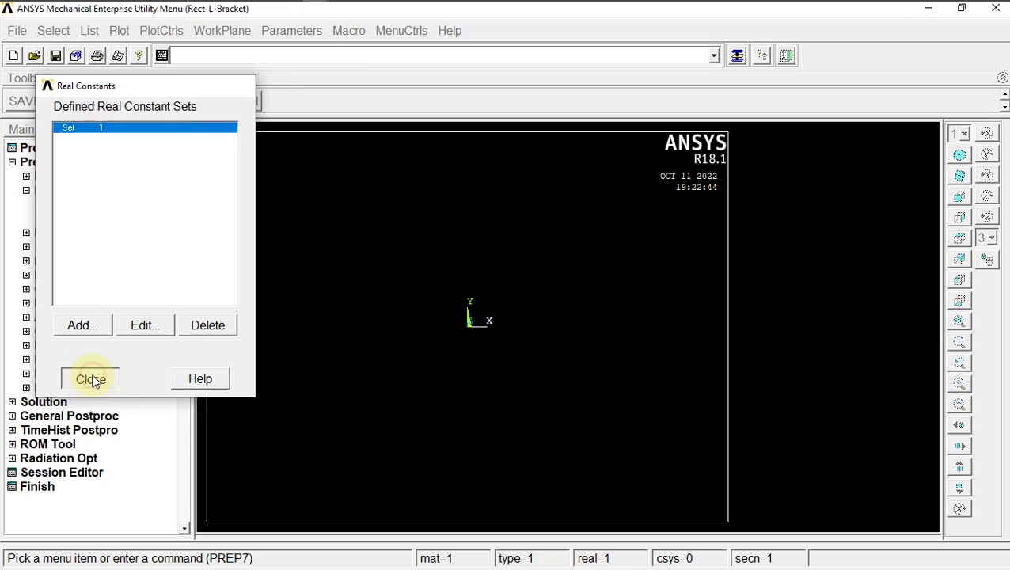
Step: Start a structural linear elastic isotropic material definition for material model number 1
{"action": "left_click", "coordinate": [70, 233]}
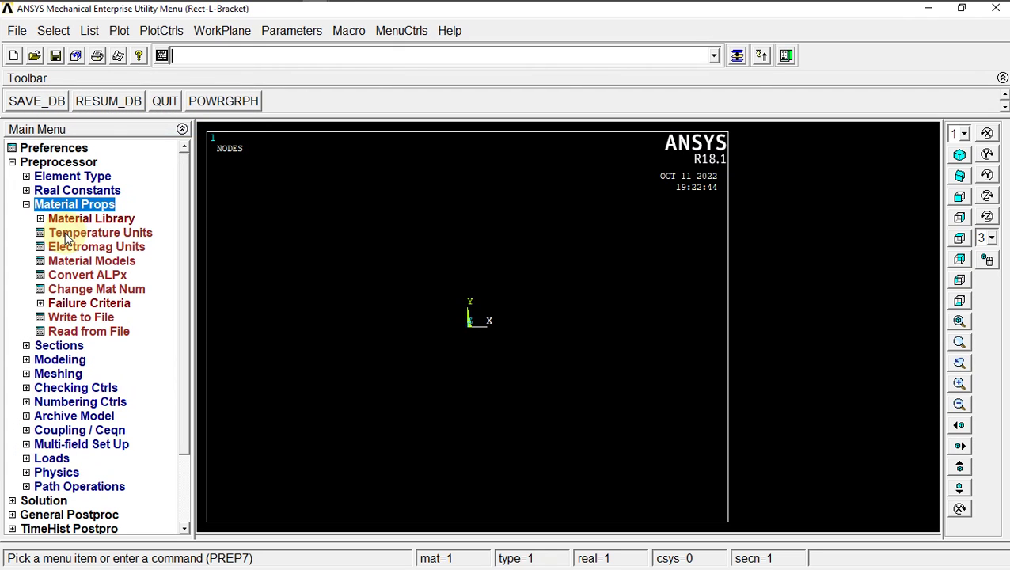
{"action": "left_click", "coordinate": [76, 263]}
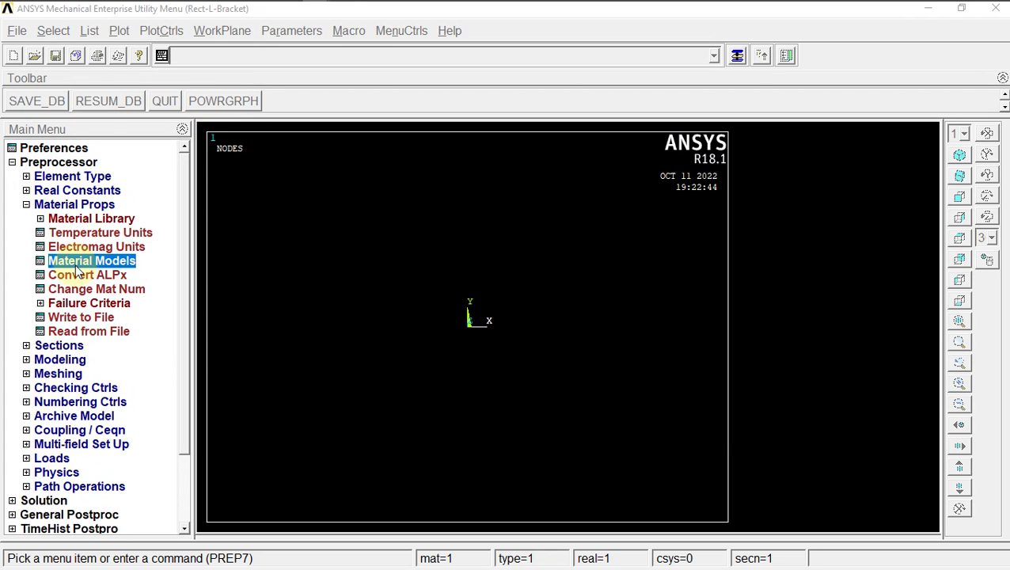
{"action": "double_click", "coordinate": [522, 255]}
{"action": "double_click", "coordinate": [539, 269]}
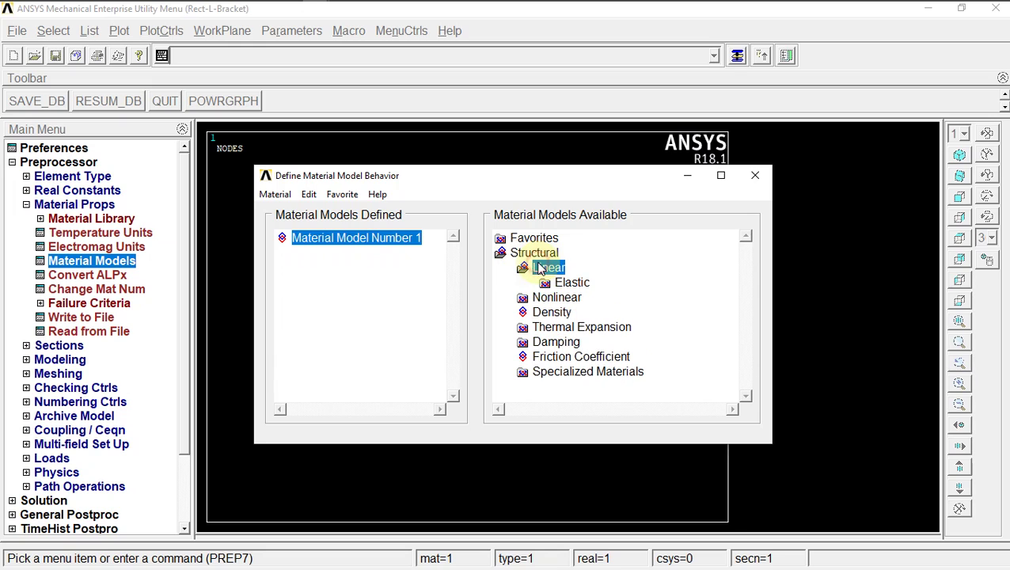
{"action": "double_click", "coordinate": [571, 282]}
{"action": "double_click", "coordinate": [595, 298]}
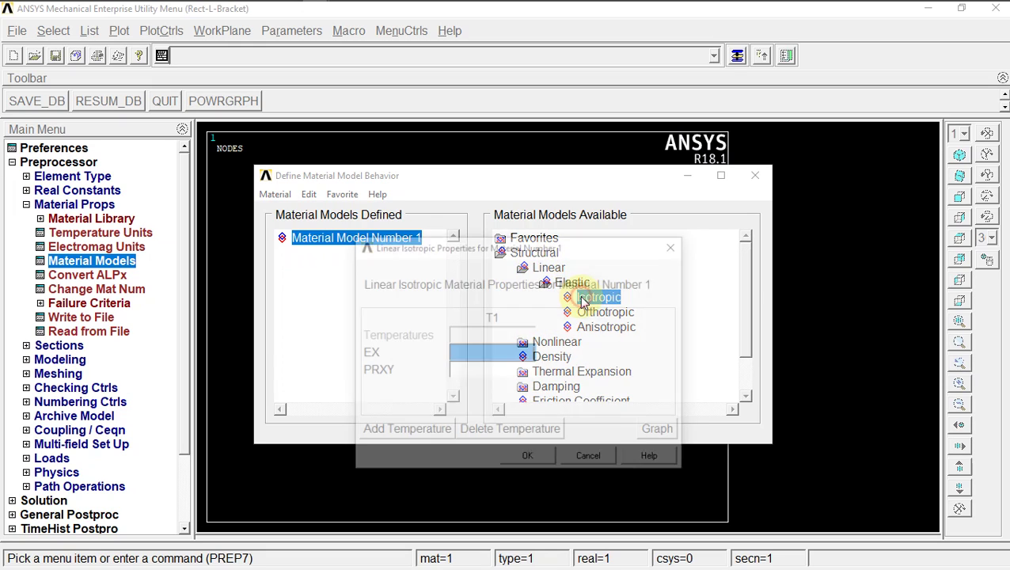
Step: Set the isotropic material's EX to 2E5 and PRXY to 0.3, and close the material model definitions
{"action": "left_click", "coordinate": [522, 355]}
{"action": "type", "text": "2E5"}
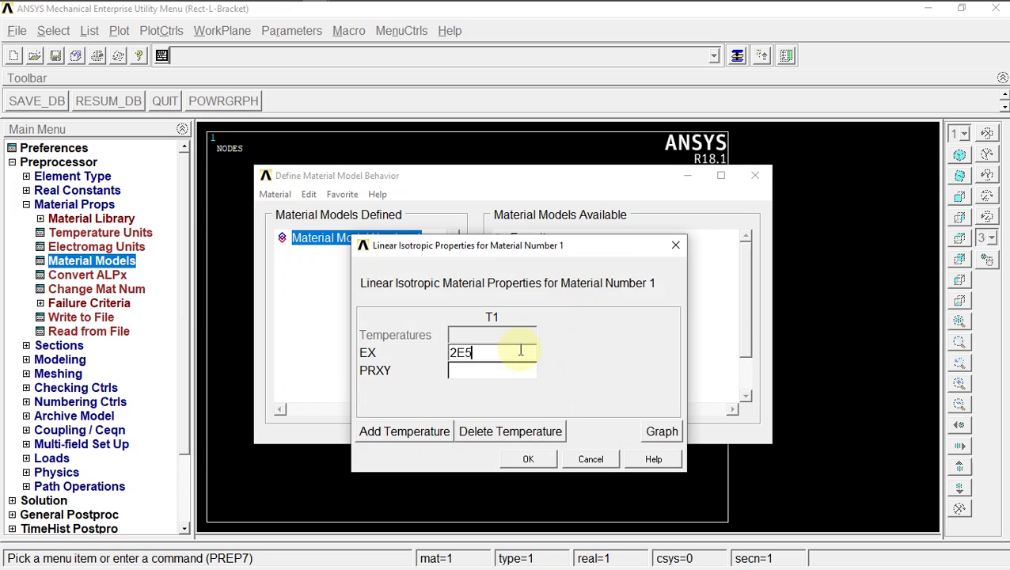
{"action": "left_click", "coordinate": [513, 374]}
{"action": "type", "text": "0.3"}
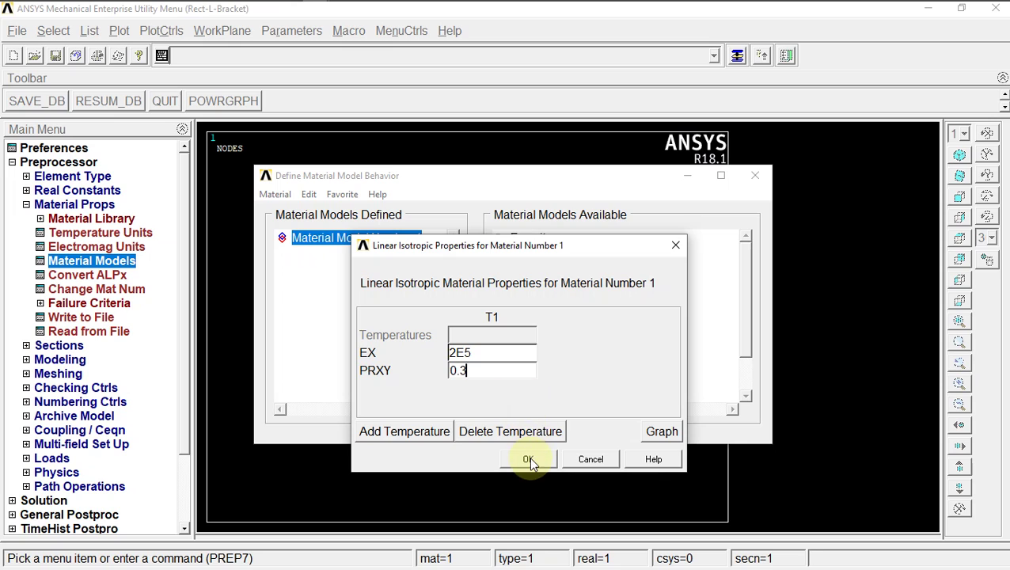
{"action": "left_click", "coordinate": [529, 460]}
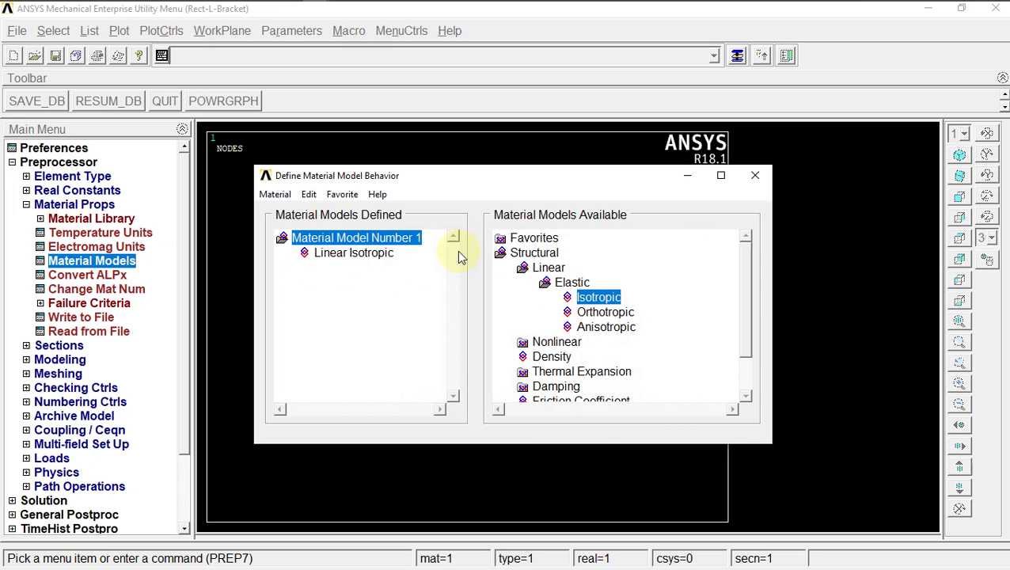
{"action": "left_click", "coordinate": [755, 175]}
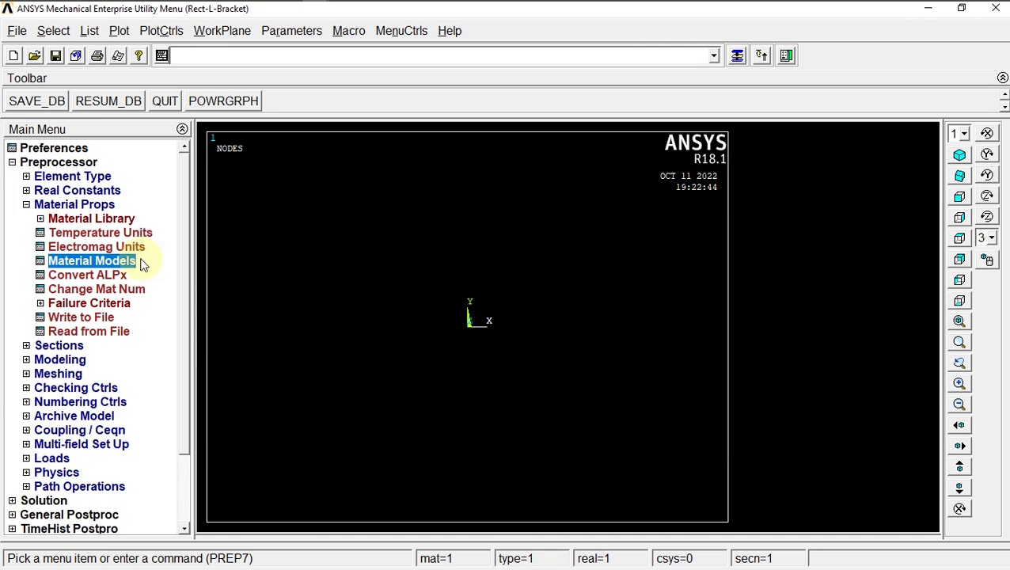
Step: Bring up the modeling commands for creating rectangle areas
{"action": "left_click", "coordinate": [75, 204]}
{"action": "left_click", "coordinate": [60, 220]}
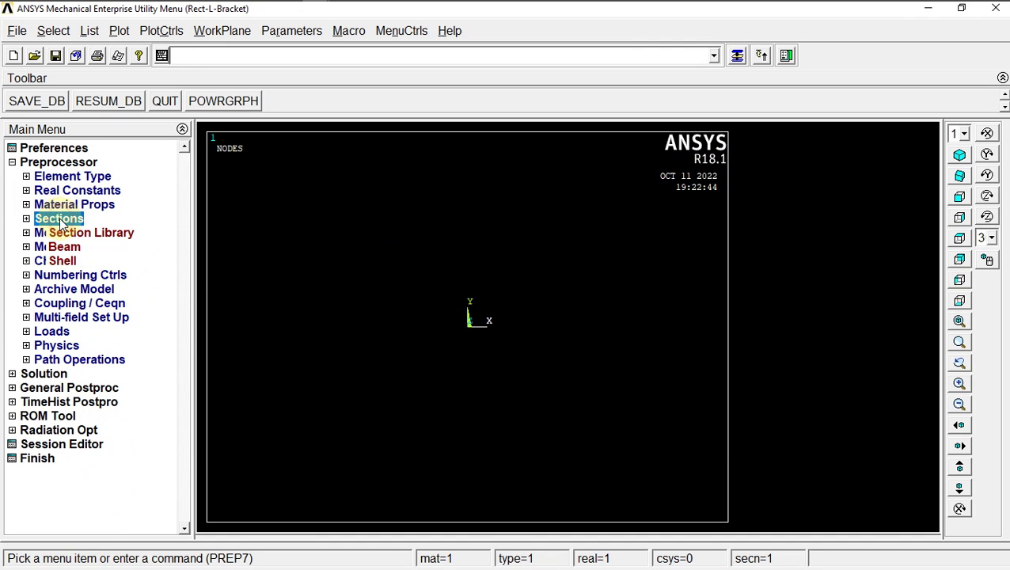
{"action": "left_click", "coordinate": [59, 220]}
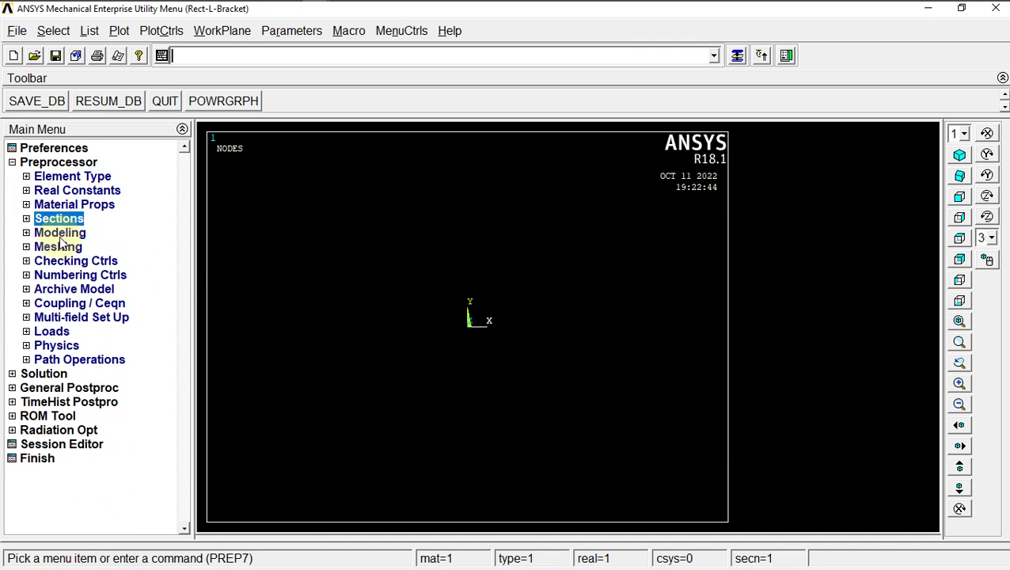
{"action": "left_click", "coordinate": [60, 234]}
{"action": "left_click", "coordinate": [62, 247]}
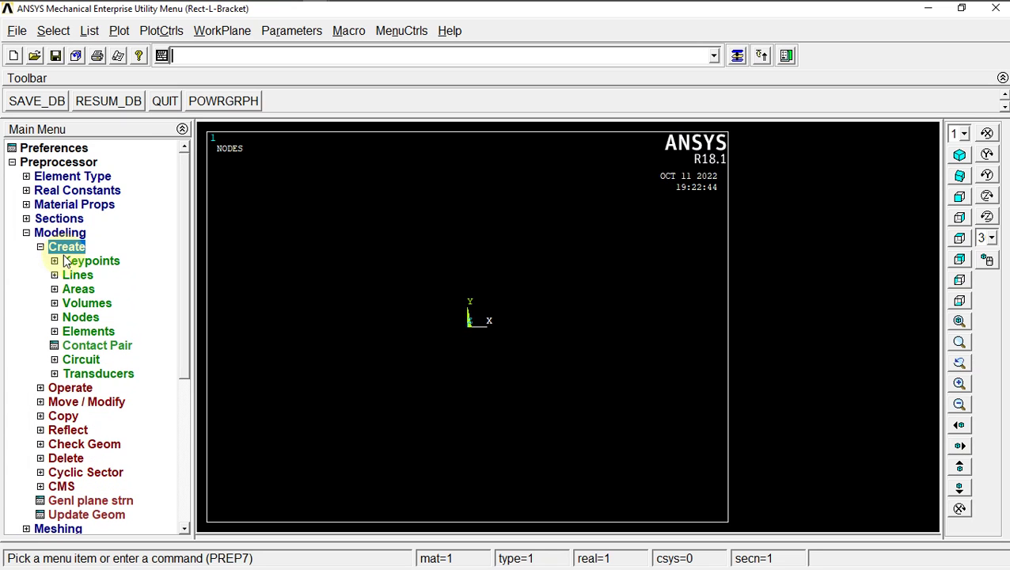
{"action": "left_click", "coordinate": [76, 291]}
{"action": "left_click", "coordinate": [94, 318]}
Step: Check the L-bracket's overall dimensions in the Question.png drawing and return to ANSYS
{"action": "key", "text": "alt+Tab"}
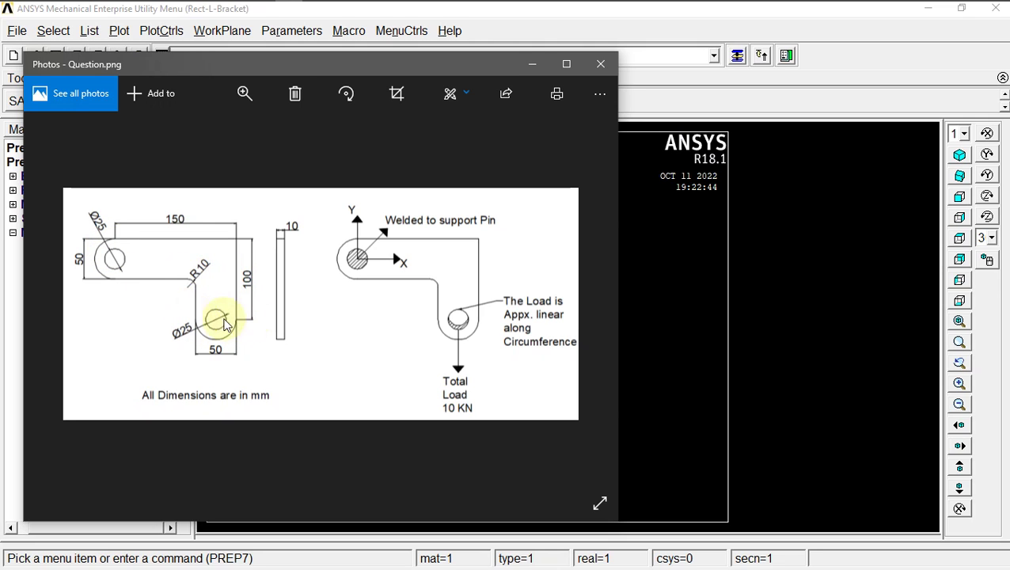
{"action": "key", "text": "alt+Tab"}
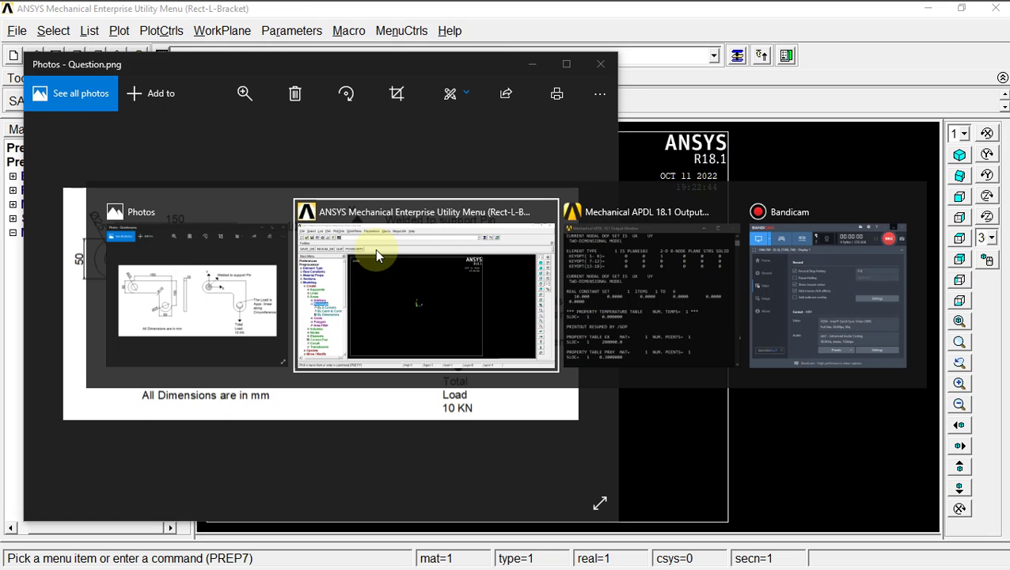
{"action": "left_click", "coordinate": [375, 248]}
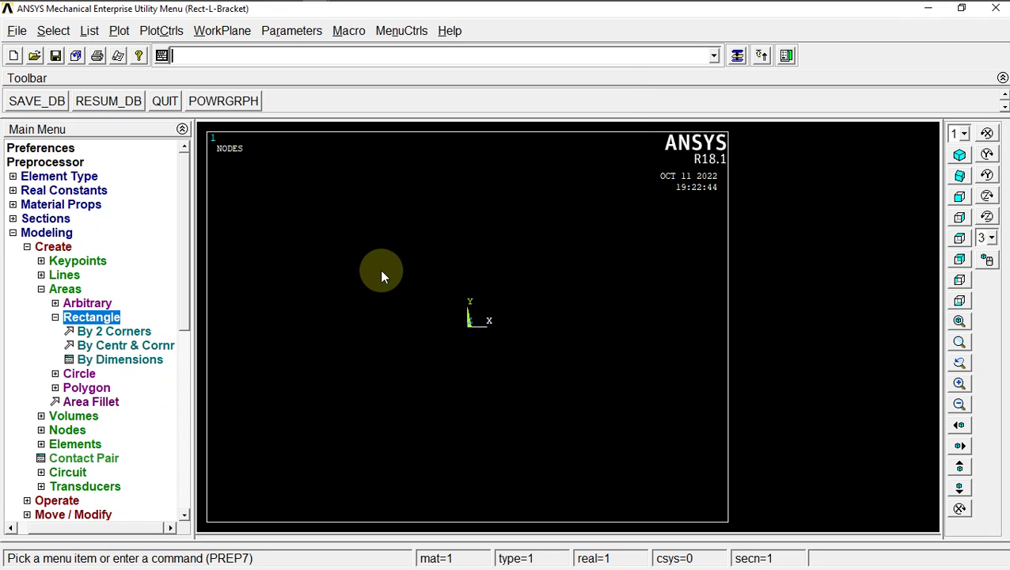
Step: Create a new text document in the desktop's Shortcuts folder and open it in Notepad, with the other windows minimized
{"action": "left_click", "coordinate": [929, 10]}
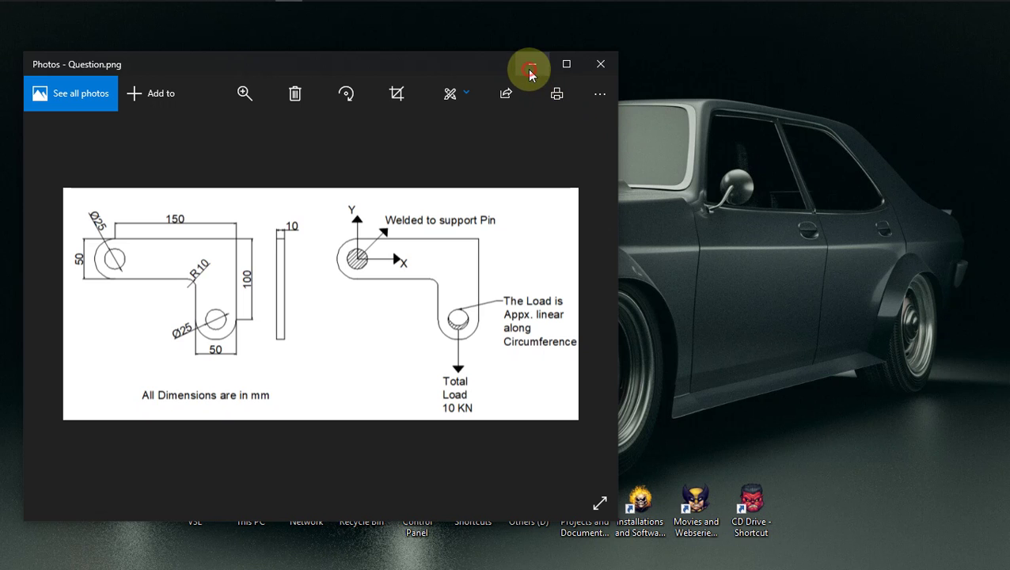
{"action": "left_click", "coordinate": [533, 64]}
{"action": "double_click", "coordinate": [480, 491]}
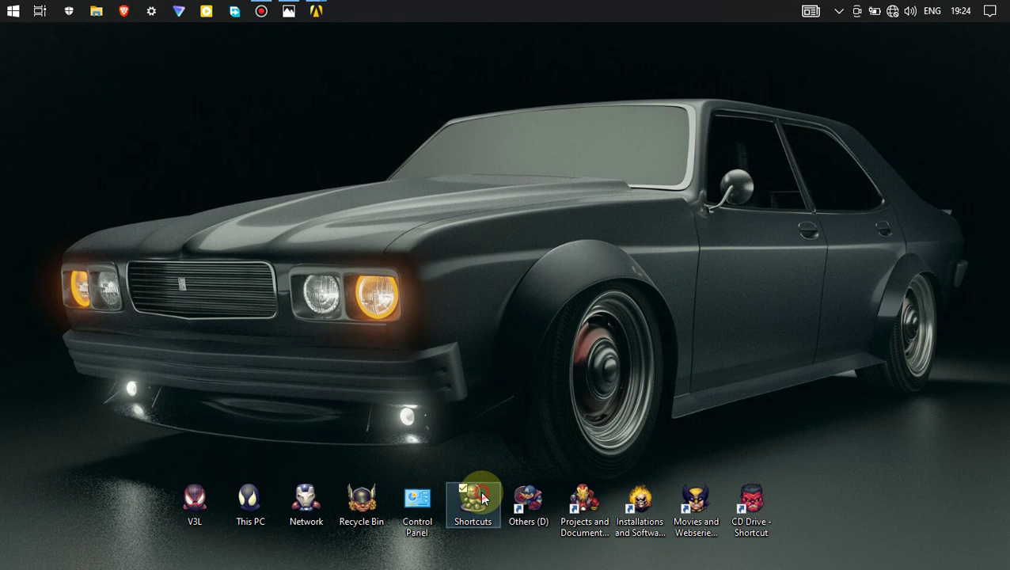
{"action": "right_click", "coordinate": [333, 403]}
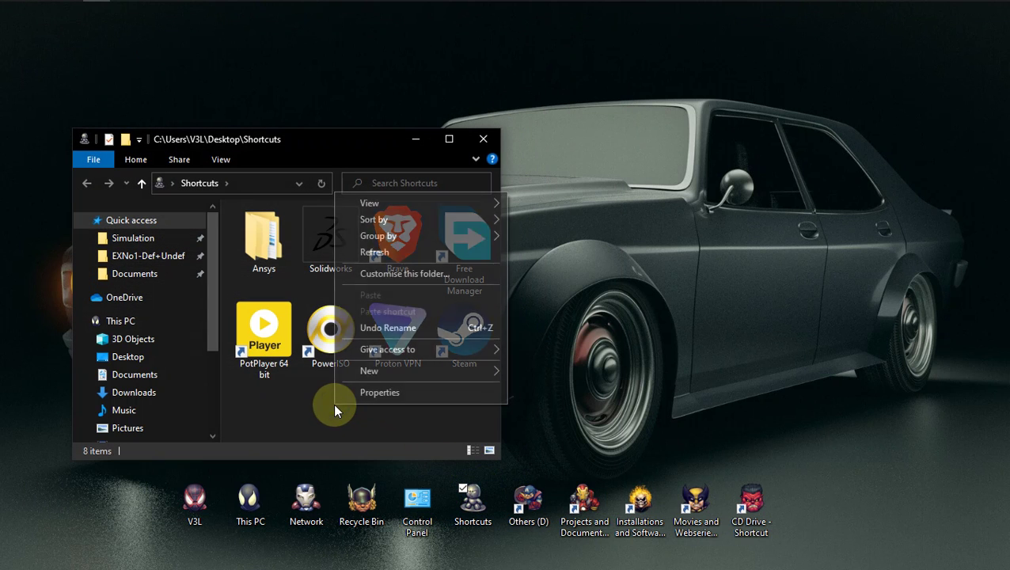
{"action": "mouse_move", "coordinate": [373, 375]}
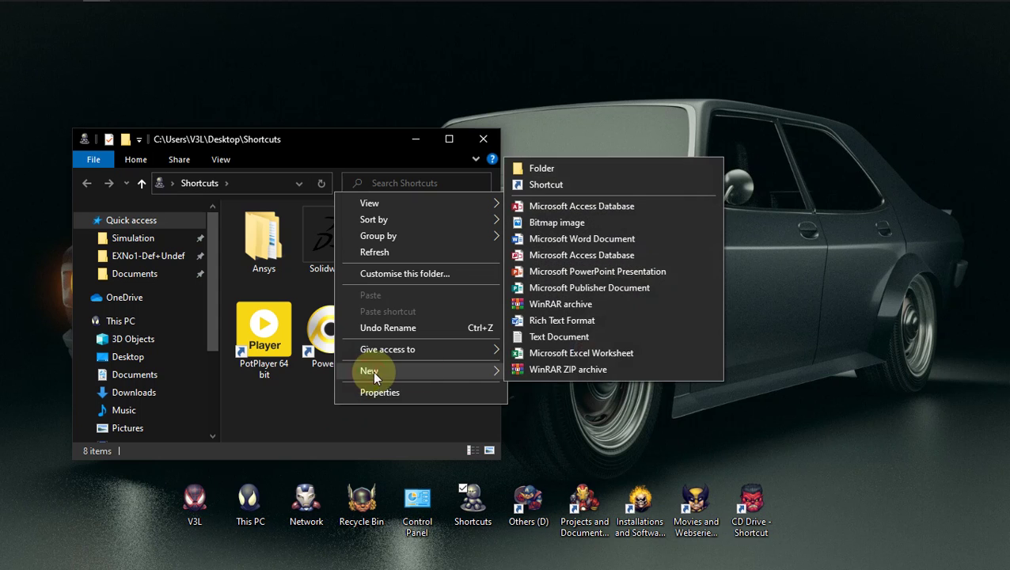
{"action": "left_click", "coordinate": [562, 337]}
{"action": "key", "text": "Return"}
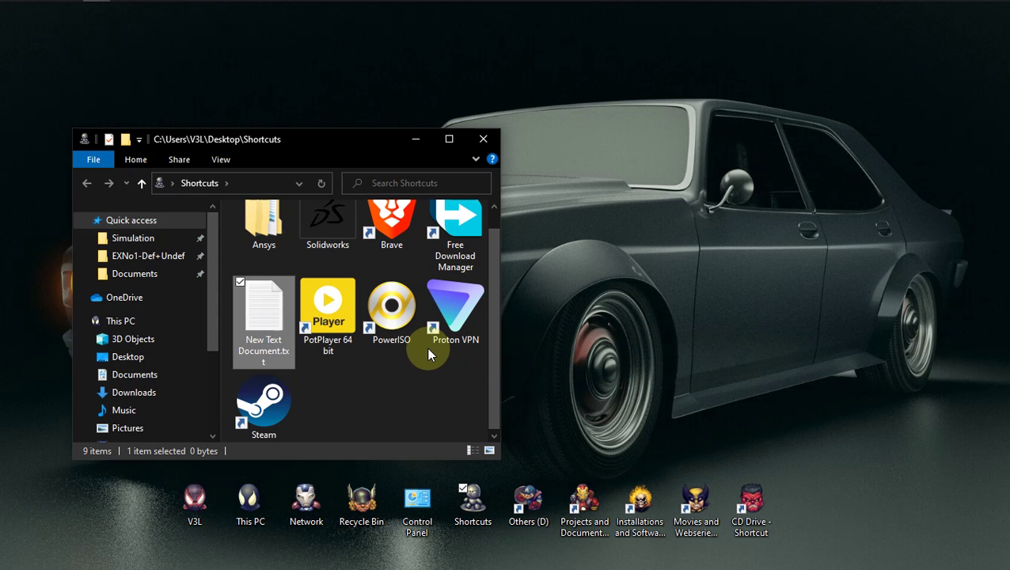
{"action": "key", "text": "Return"}
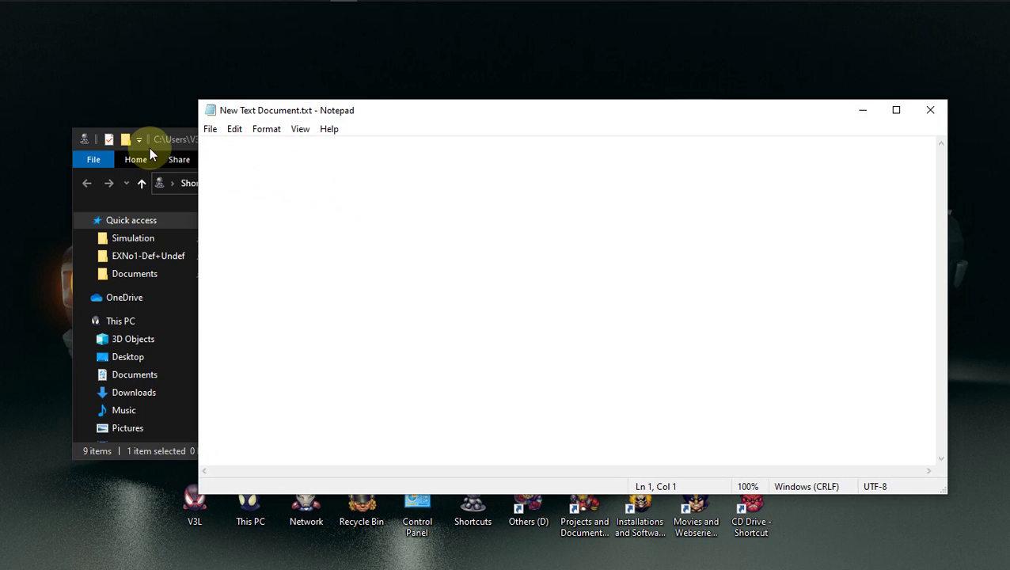
{"action": "left_click", "coordinate": [180, 147]}
{"action": "left_click", "coordinate": [414, 141]}
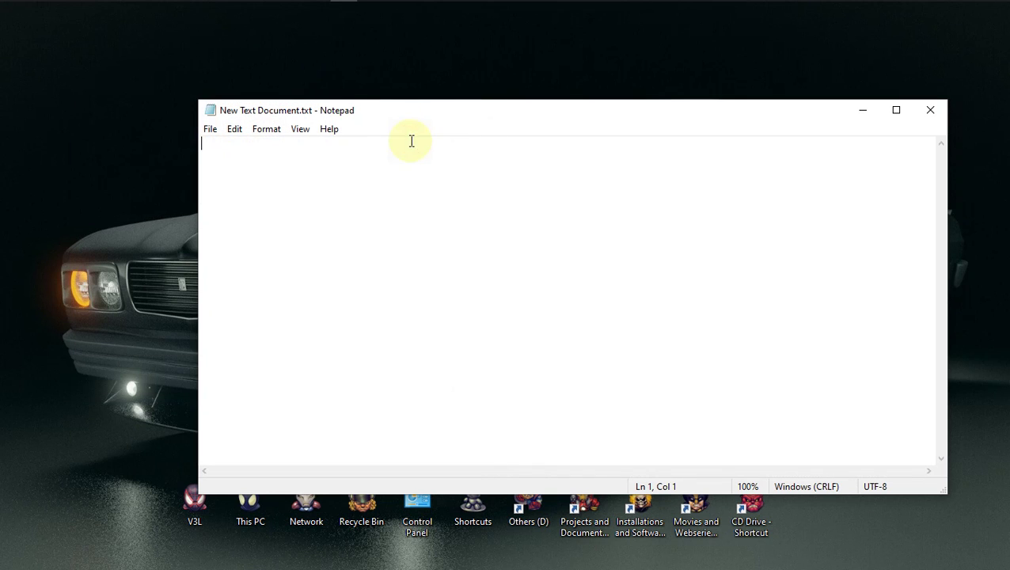
Step: Write an "Area Rectangle 1" note with blank entries for Wp X, Wp Y, Width and Height
{"action": "left_click", "coordinate": [268, 194]}
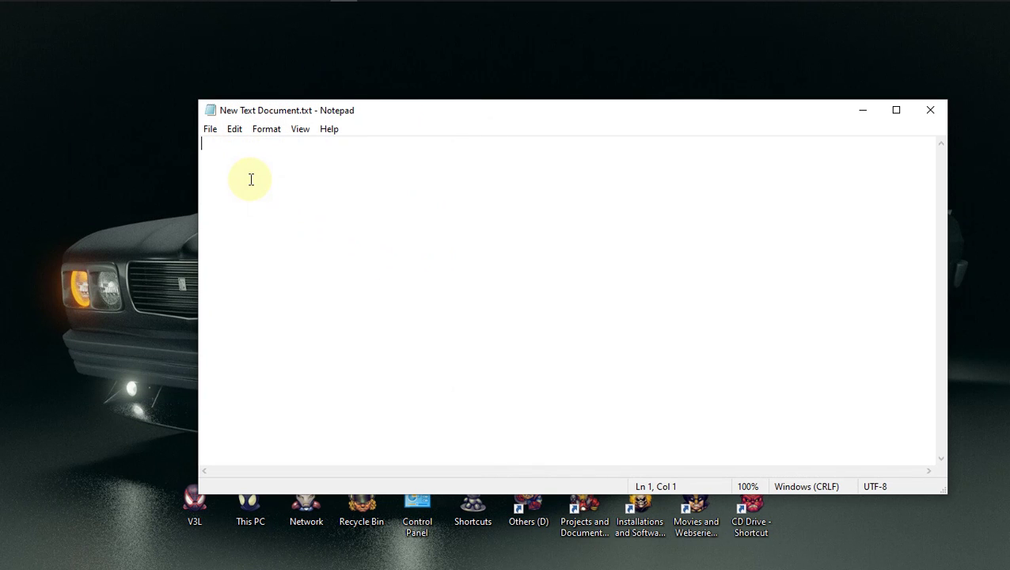
{"action": "type", "text": "Are"}
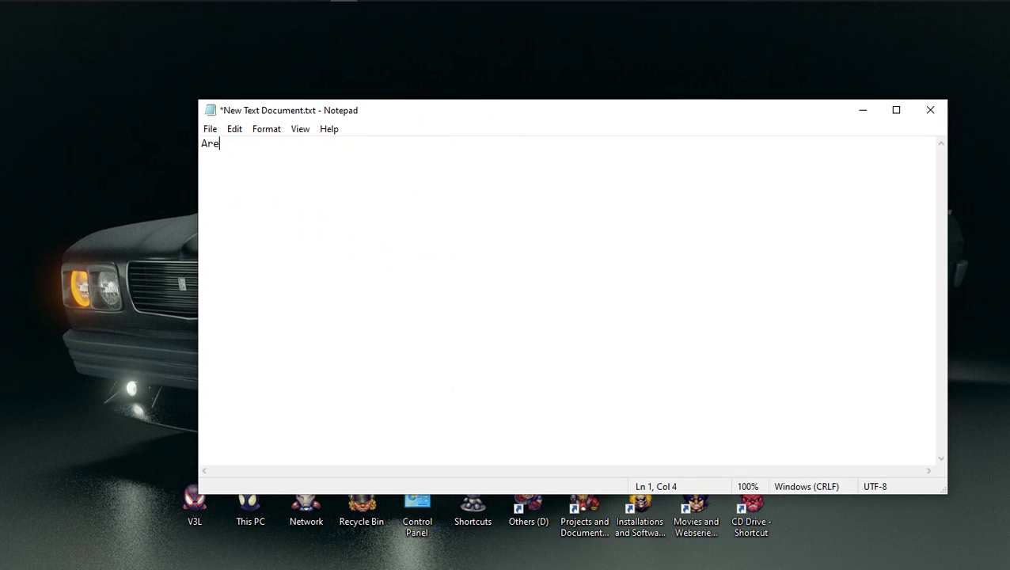
{"action": "type", "text": "a Rectangle 1"}
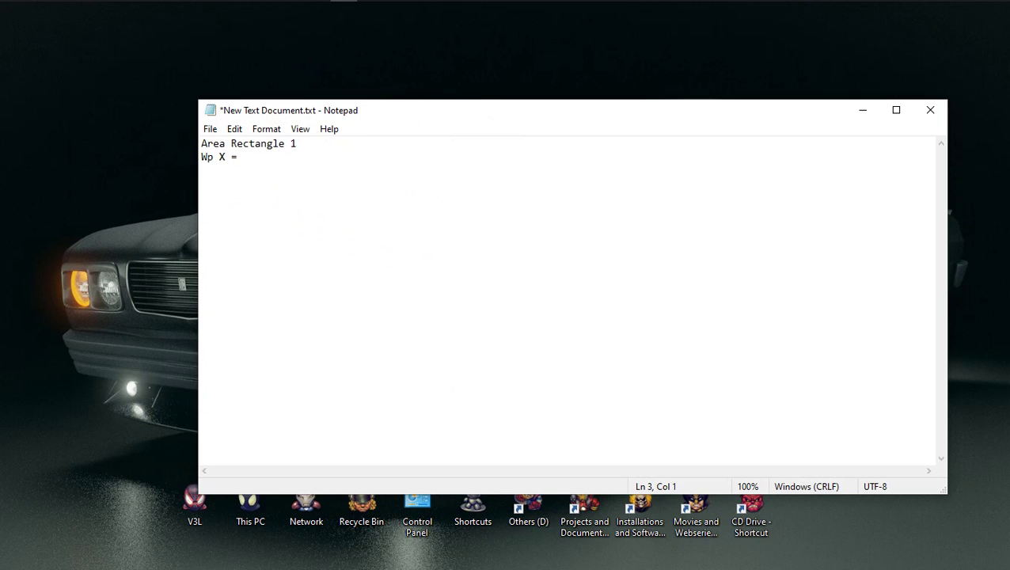
{"action": "type", "text": "Y = "}
{"action": "type", "text": "Width"}
{"action": "type", "text": " ="}
{"action": "key", "text": "Return"}
{"action": "type", "text": "Hei"}
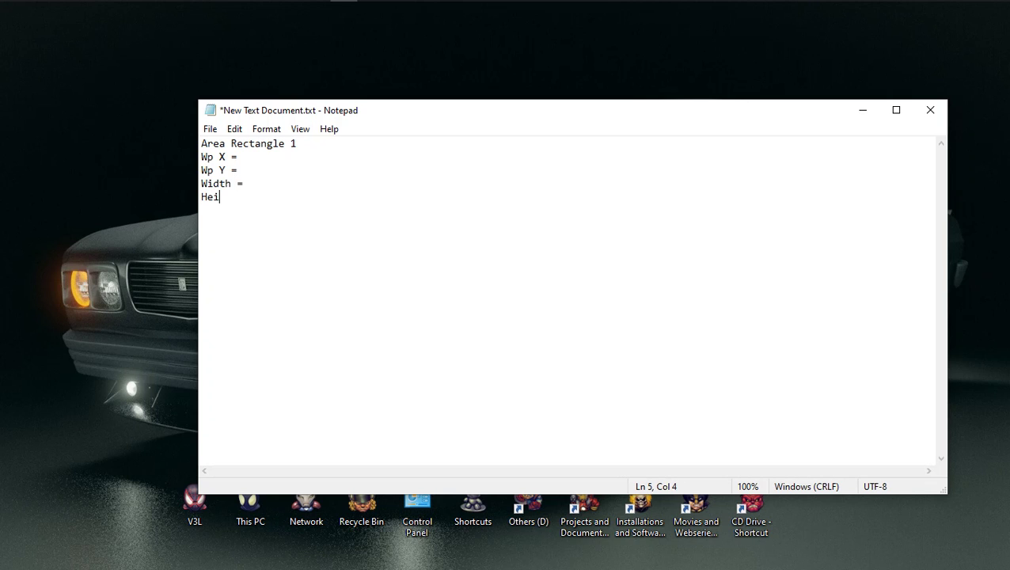
{"action": "type", "text": "ght ="}
{"action": "key", "text": "Return"}
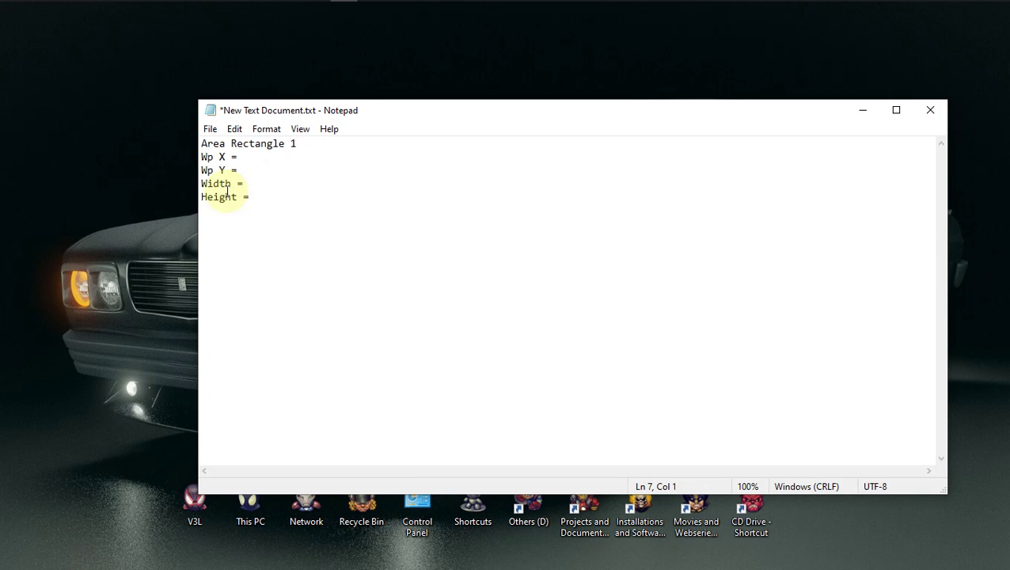
Step: Duplicate the rectangle note below the first block and retitle the copy "Area Rectangle 2"
{"action": "key", "text": "ctrl+a"}
{"action": "key", "text": "ctrl+c"}
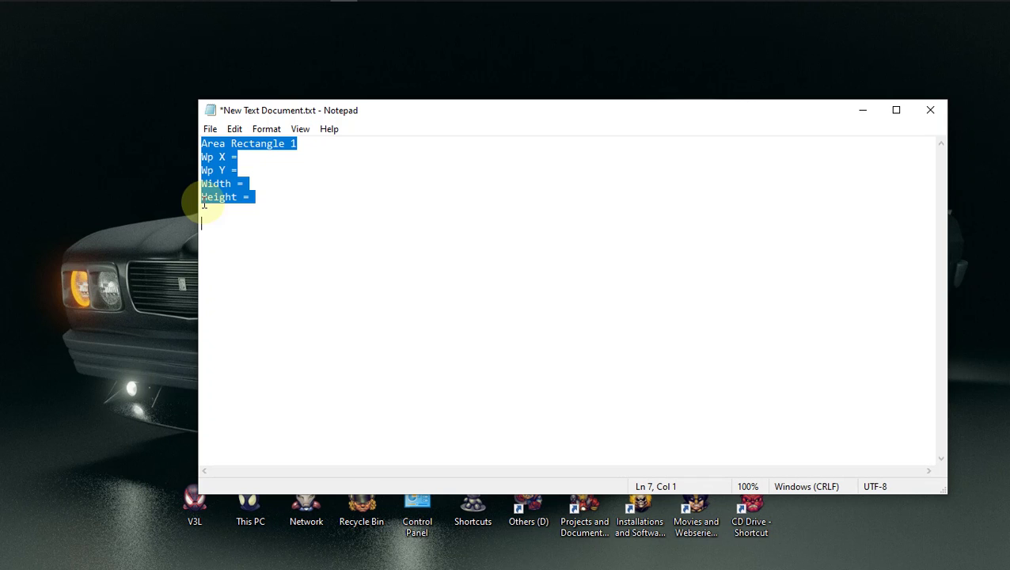
{"action": "left_click", "coordinate": [209, 229]}
{"action": "key", "text": "ctrl+v"}
{"action": "left_click", "coordinate": [309, 222]}
{"action": "key", "text": "BackSpace"}
{"action": "type", "text": "2"}
{"action": "left_click", "coordinate": [315, 262]}
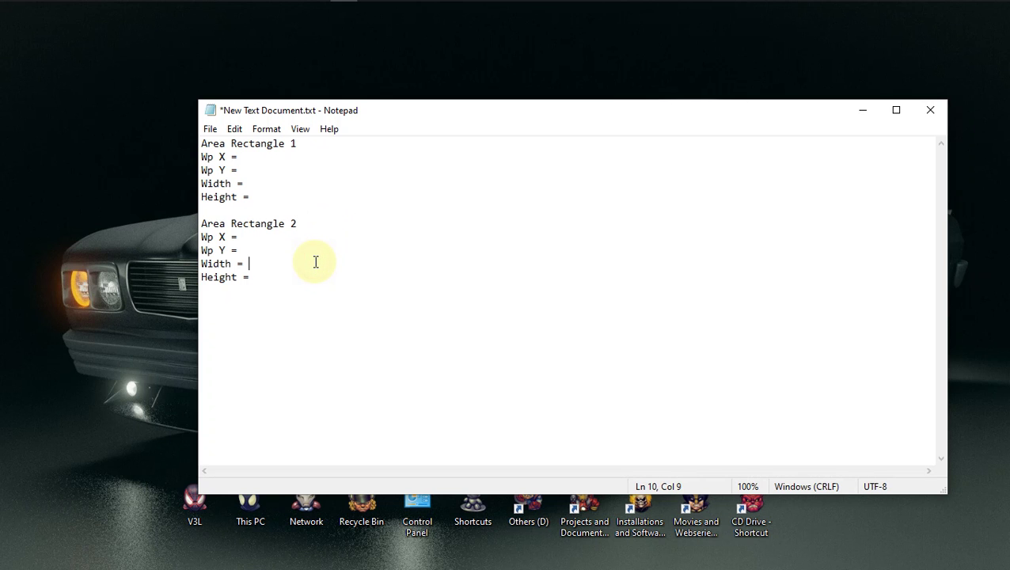
Step: Arrange the Notepad note and the Question.png drawing side by side, each filling half the screen
{"action": "key", "text": "alt+Tab"}
{"action": "key", "text": "alt+Tab"}
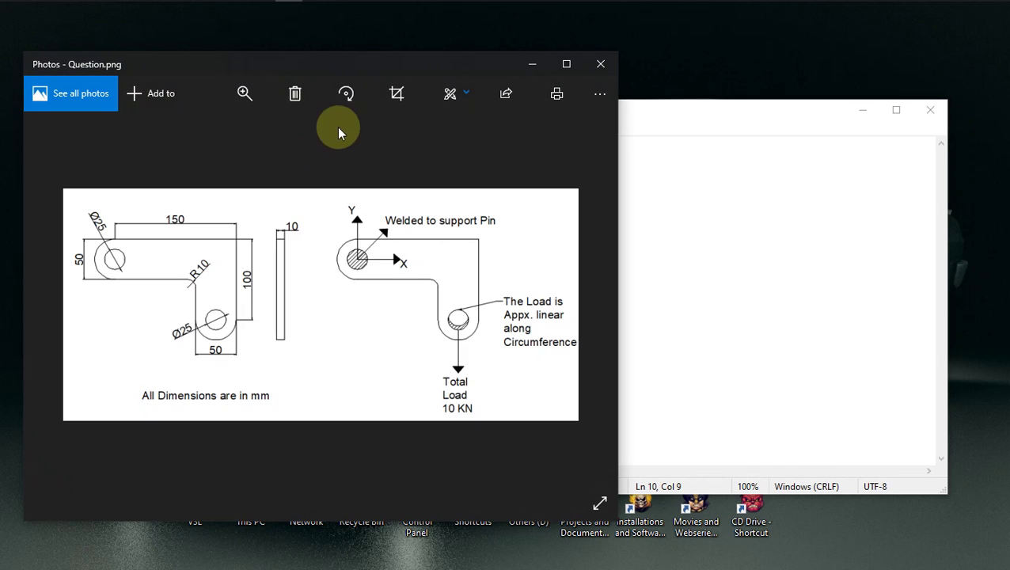
{"action": "left_click", "coordinate": [680, 117]}
{"action": "left_click_drag", "start_coordinate": [647, 117], "coordinate": [1008, 144]}
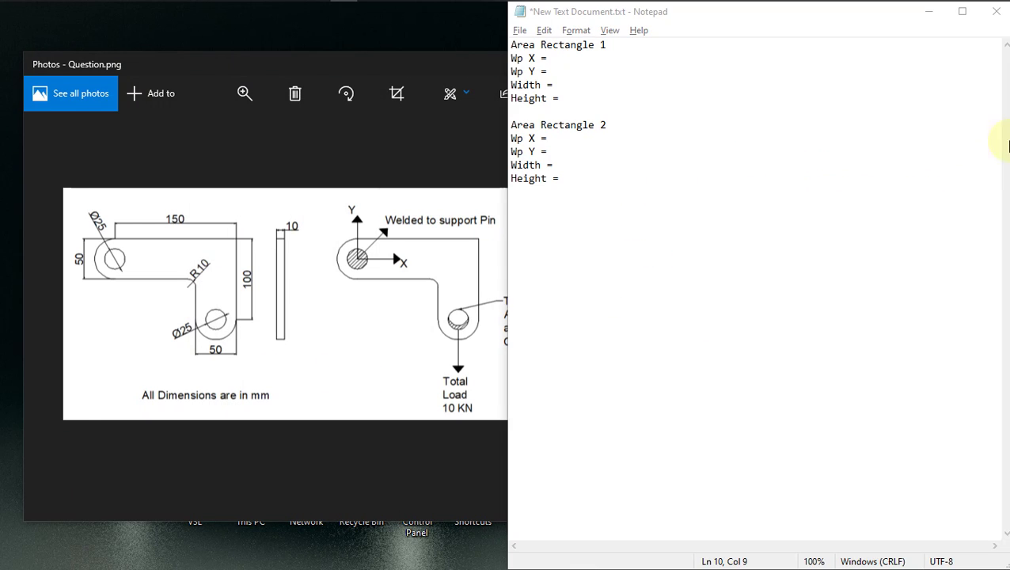
{"action": "left_click", "coordinate": [199, 190]}
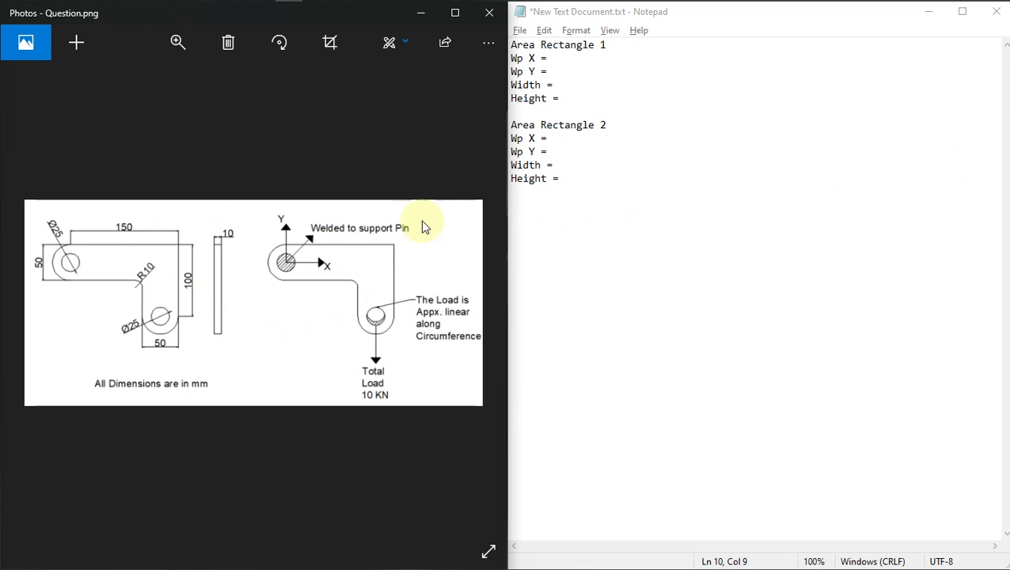
Step: Fill in the Area Rectangle 1 note with Wp X = 0, Wp Y = 0, Width = 150 and Height = 50
{"action": "left_click", "coordinate": [558, 57]}
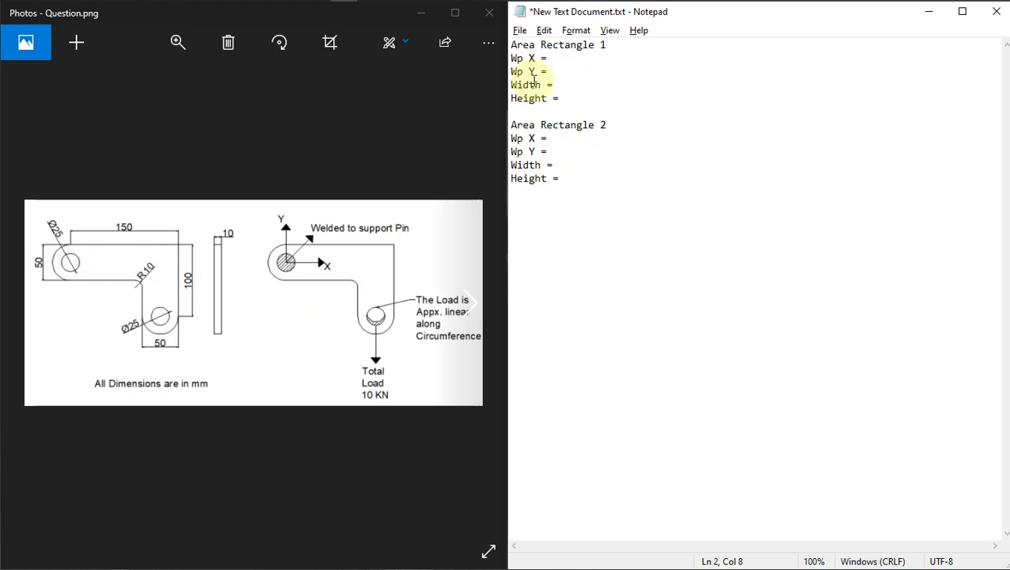
{"action": "type", "text": "0"}
{"action": "key", "text": "Tab"}
{"action": "type", "text": "0"}
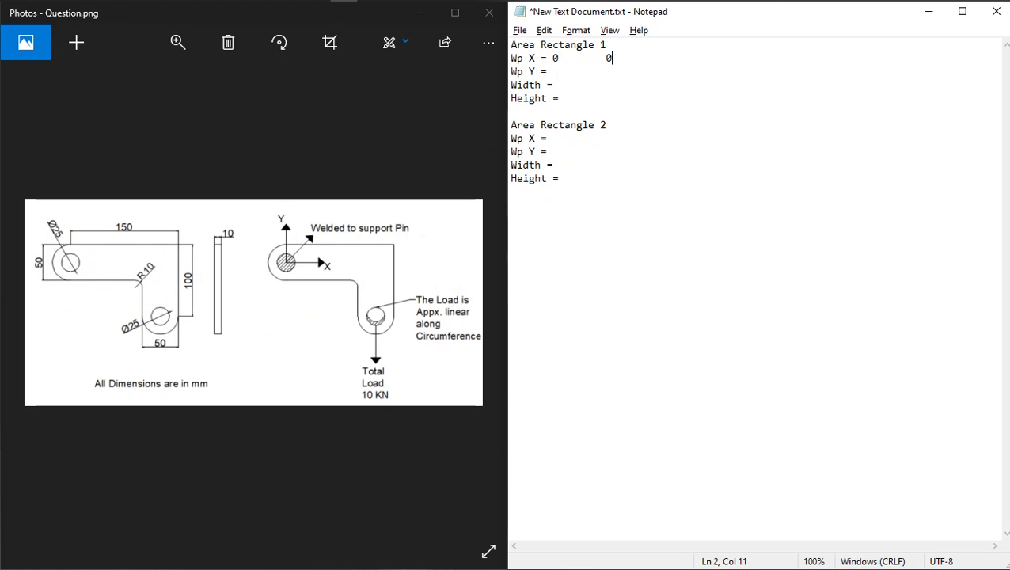
{"action": "key", "text": "BackSpace"}
{"action": "left_click", "coordinate": [582, 74]}
{"action": "type", "text": "0"}
{"action": "left_click", "coordinate": [582, 82]}
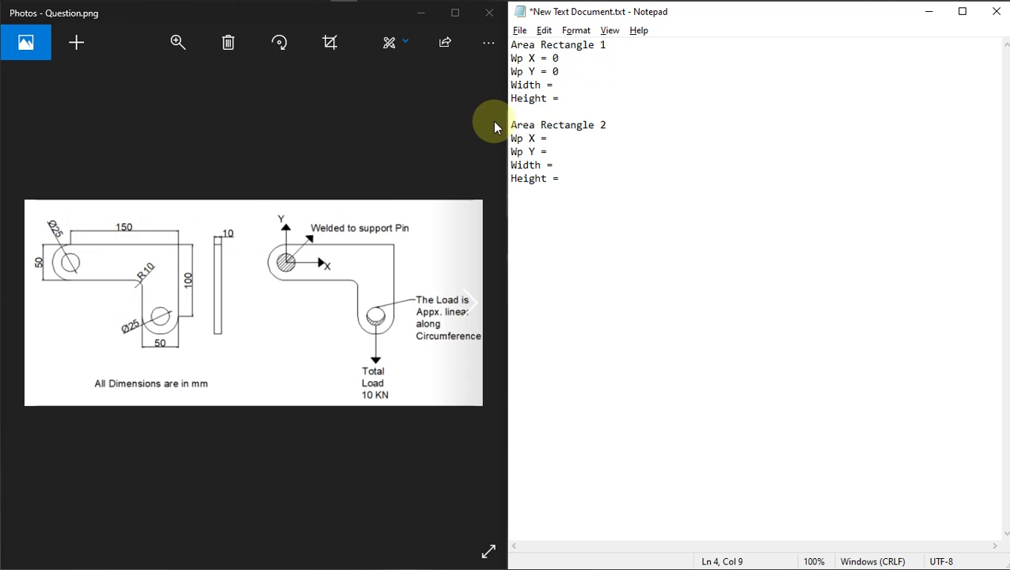
{"action": "type", "text": "150"}
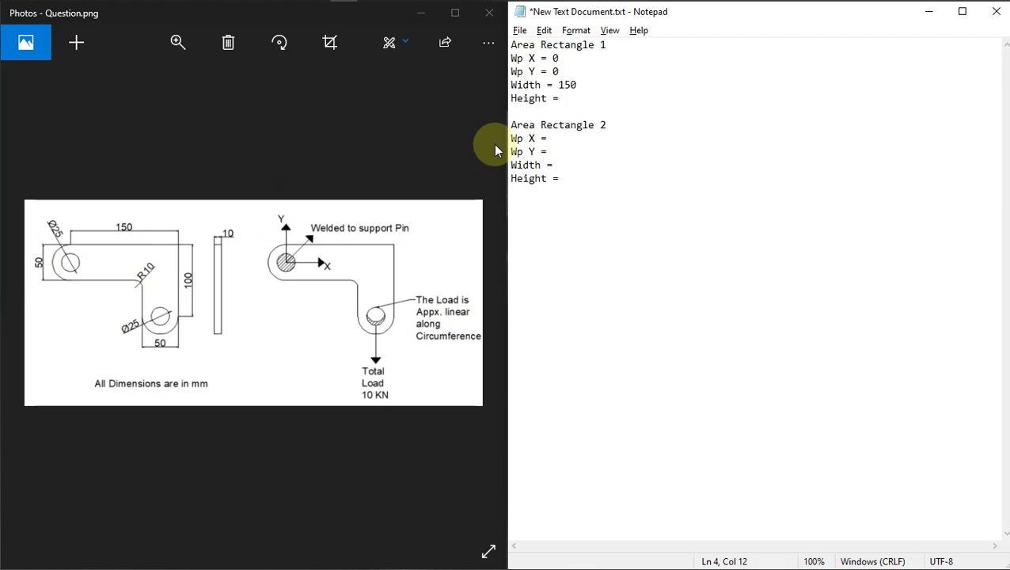
{"action": "left_click", "coordinate": [591, 101]}
{"action": "type", "text": "50"}
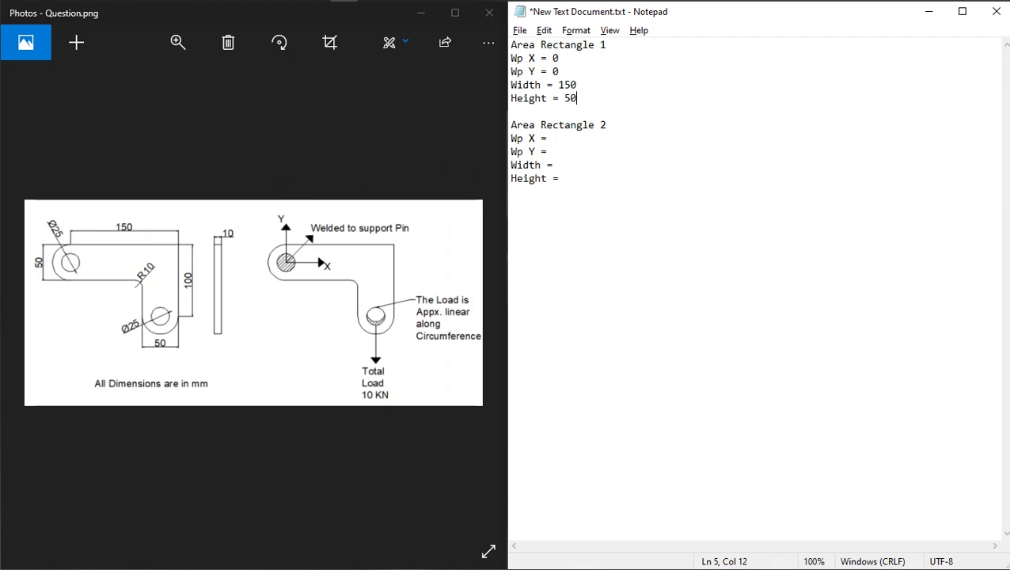
Step: Fill in the Area Rectangle 2 note with Wp X = 100, Wp Y = 0, Width = 50 and Height = -50, with blank space below
{"action": "left_click", "coordinate": [581, 140]}
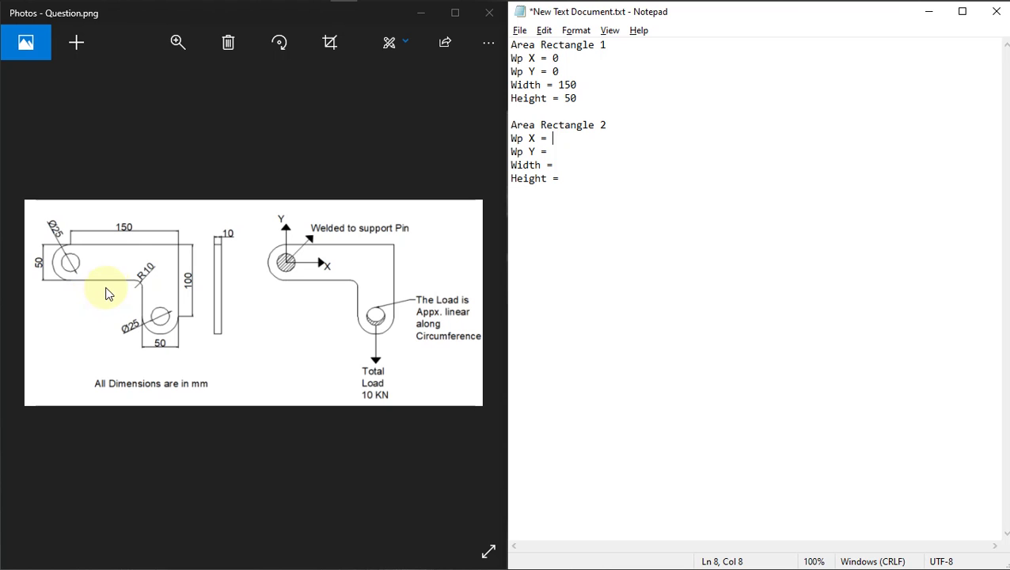
{"action": "type", "text": "100"}
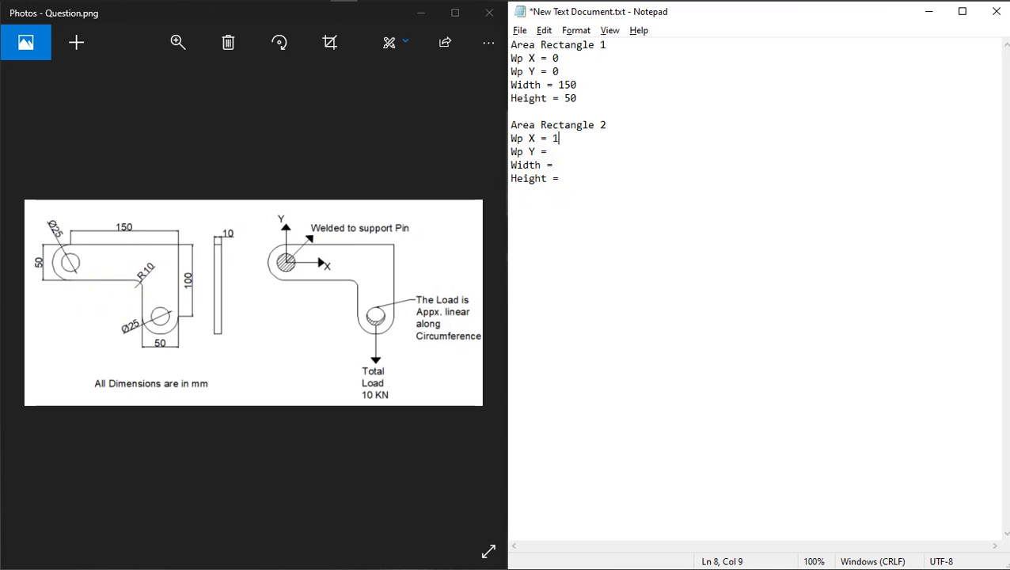
{"action": "left_click", "coordinate": [560, 152]}
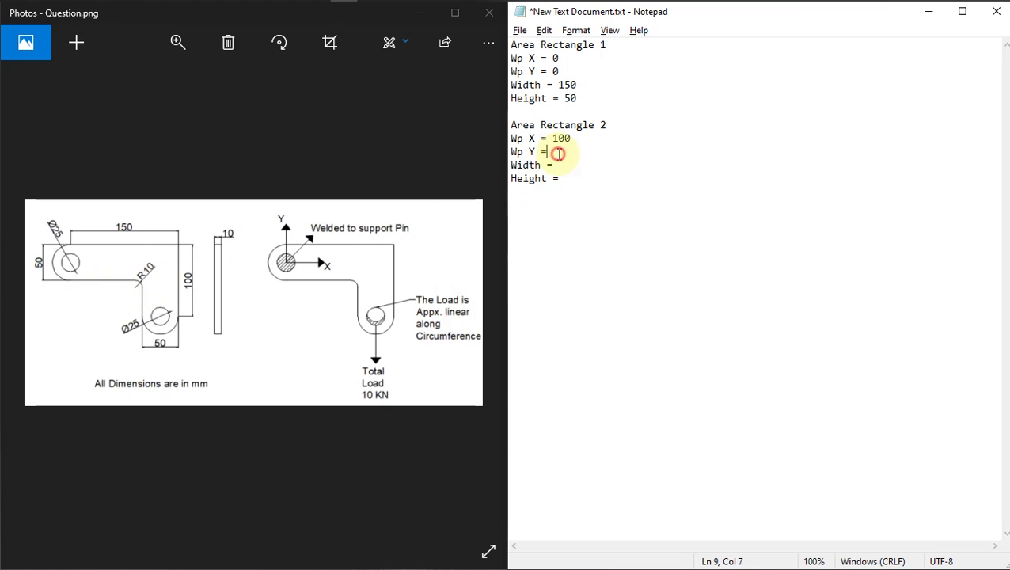
{"action": "type", "text": "0"}
{"action": "left_click", "coordinate": [558, 164]}
{"action": "key", "text": "BackSpace"}
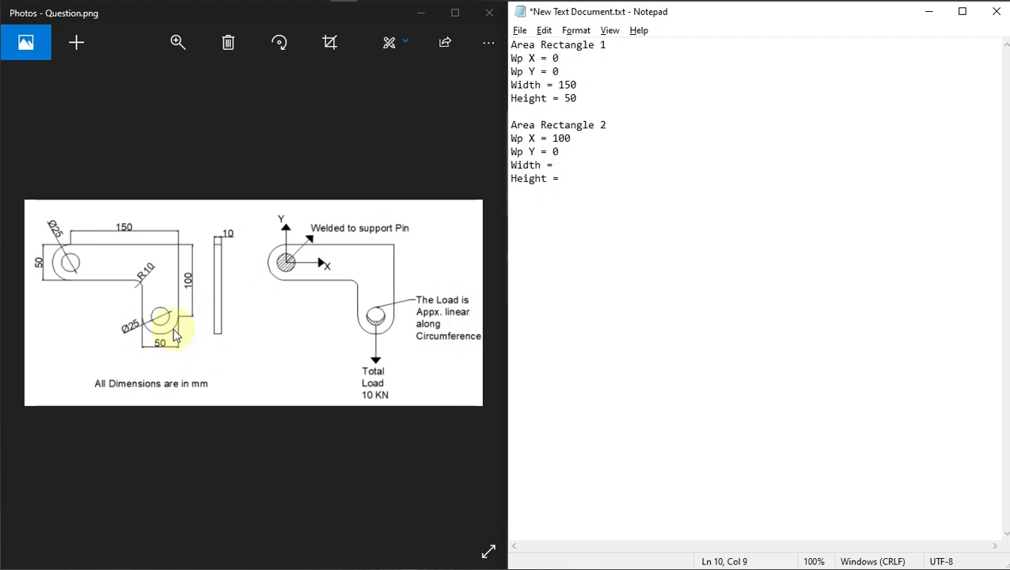
{"action": "type", "text": "50"}
{"action": "left_click", "coordinate": [567, 179]}
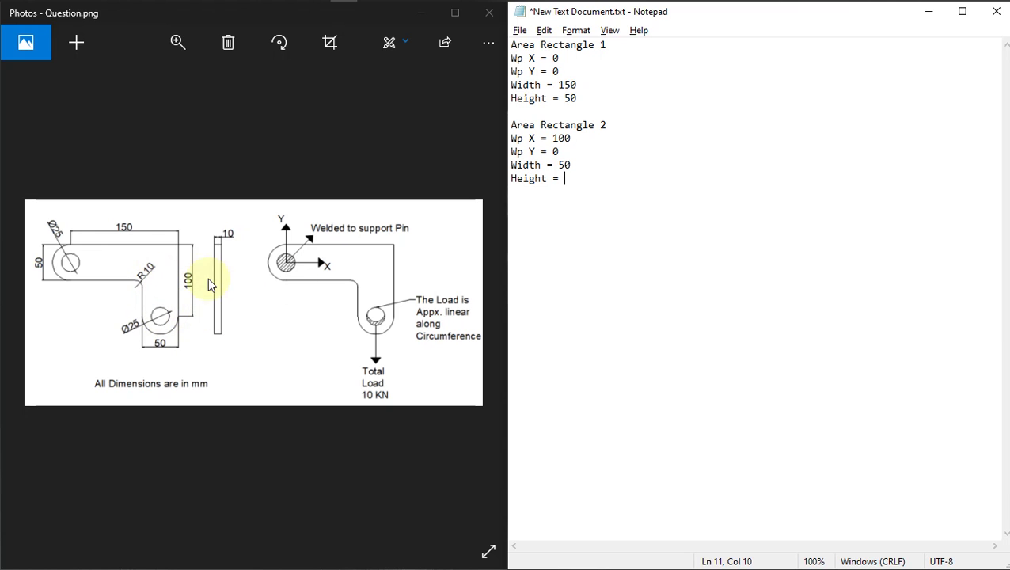
{"action": "type", "text": "-5"}
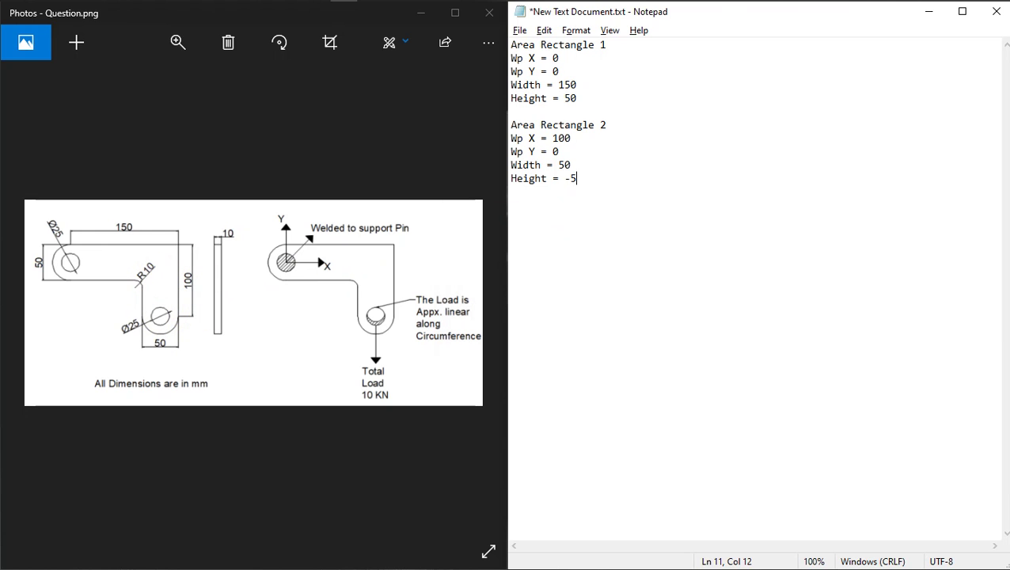
{"action": "type", "text": "0"}
{"action": "key", "text": "Return"}
{"action": "key", "text": "Return"}
Step: Minimize the drawing, undock and minimize the note, and switch to the ANSYS Mechanical Enterprise window
{"action": "left_click", "coordinate": [430, 22]}
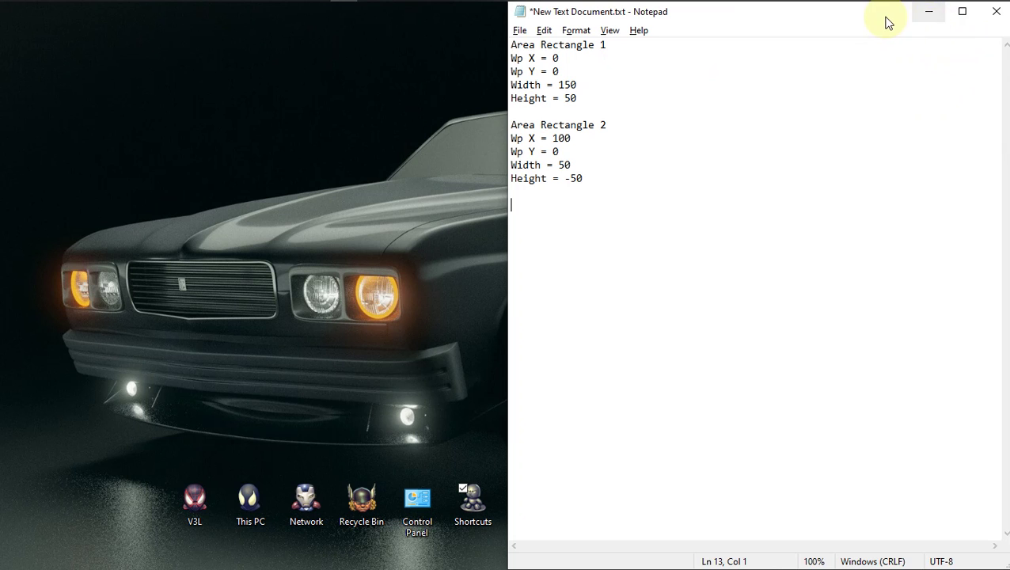
{"action": "left_click_drag", "start_coordinate": [877, 16], "coordinate": [801, 79]}
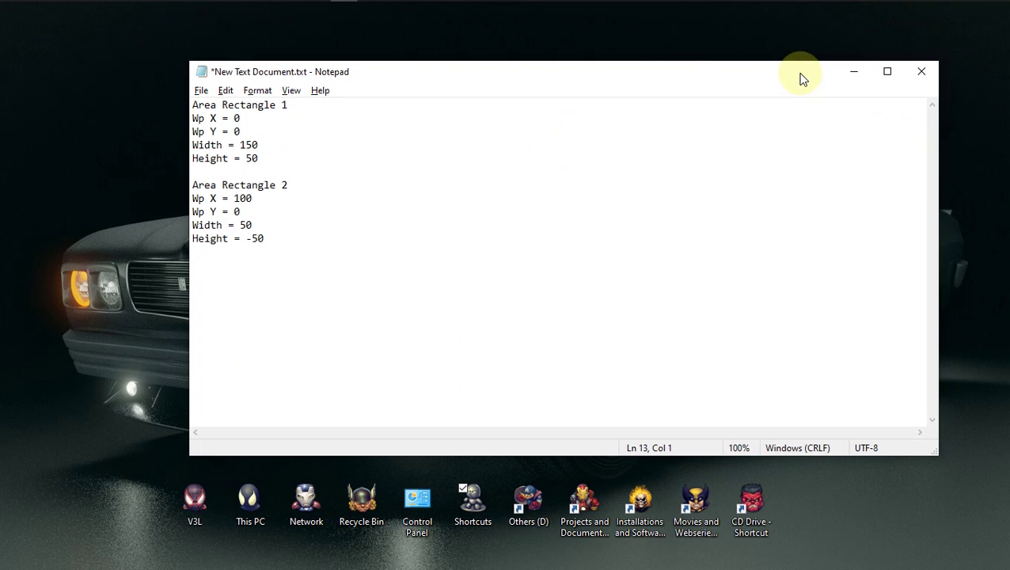
{"action": "left_click", "coordinate": [854, 72]}
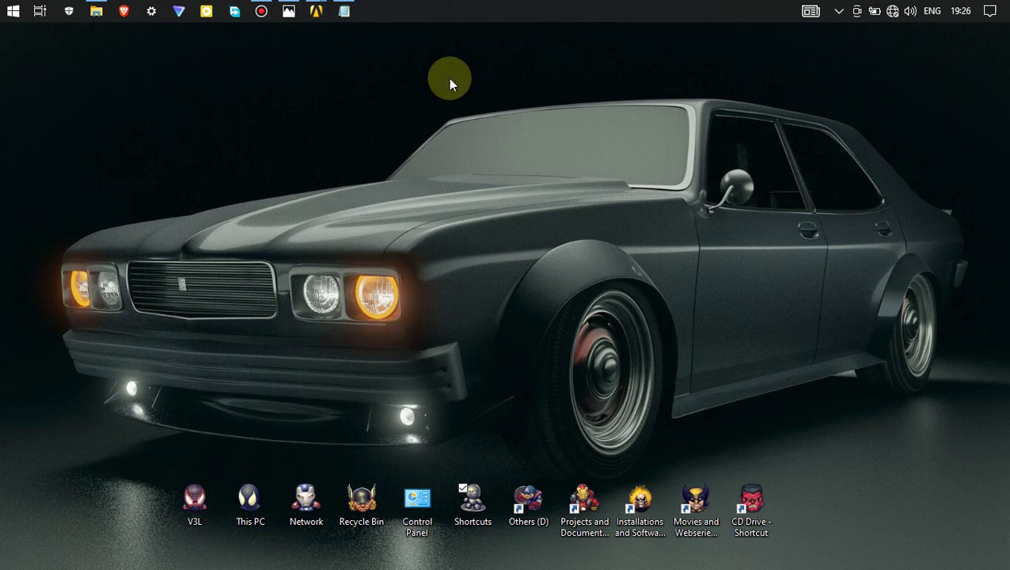
{"action": "mouse_move", "coordinate": [316, 11]}
{"action": "left_click", "coordinate": [361, 69]}
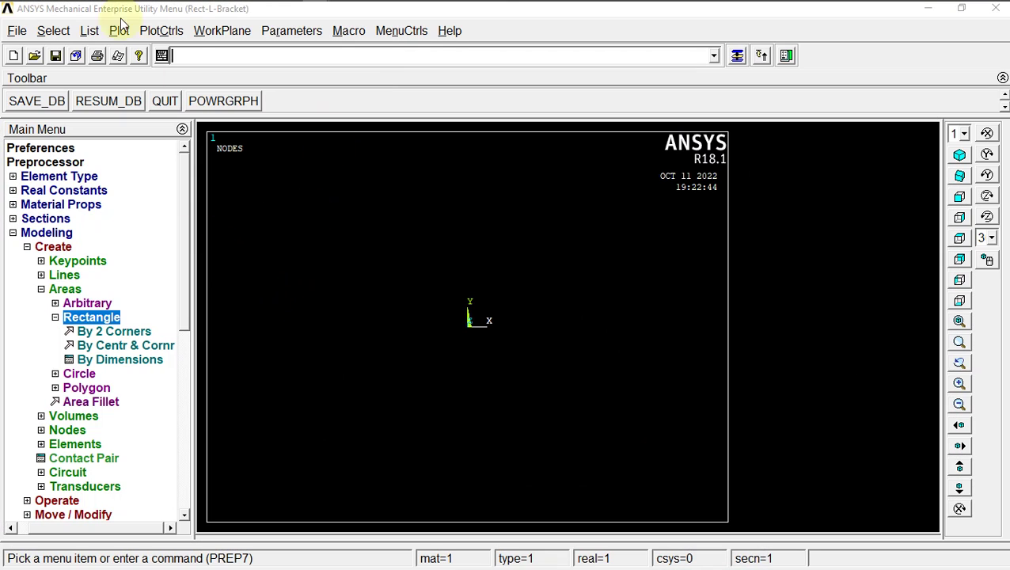
{"action": "mouse_move", "coordinate": [96, 10]}
{"action": "left_click", "coordinate": [151, 35]}
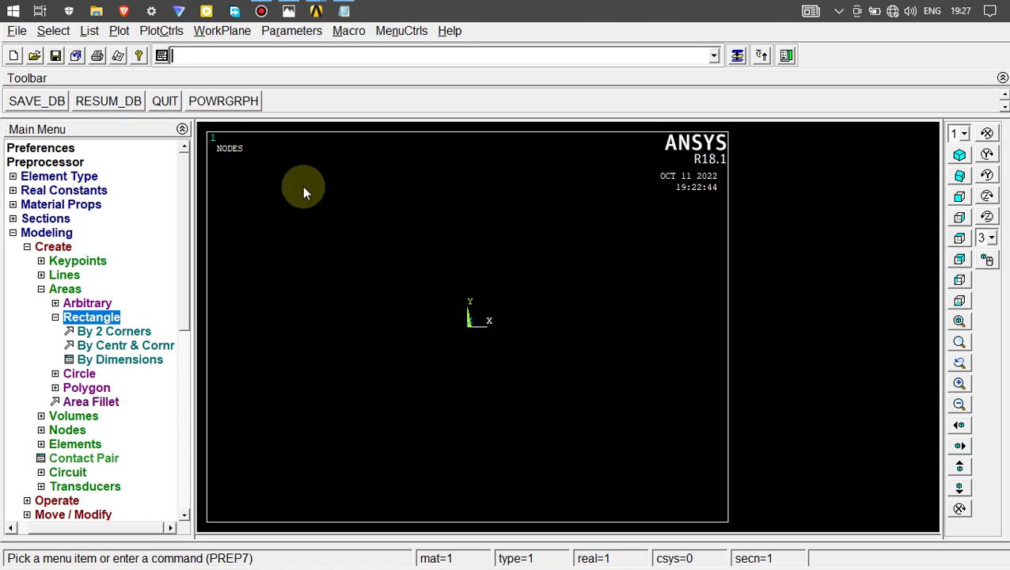
Step: Create a rectangle area by 2 corners with WP X 0, WP Y 0, width 150 and height 50
{"action": "left_click", "coordinate": [104, 331]}
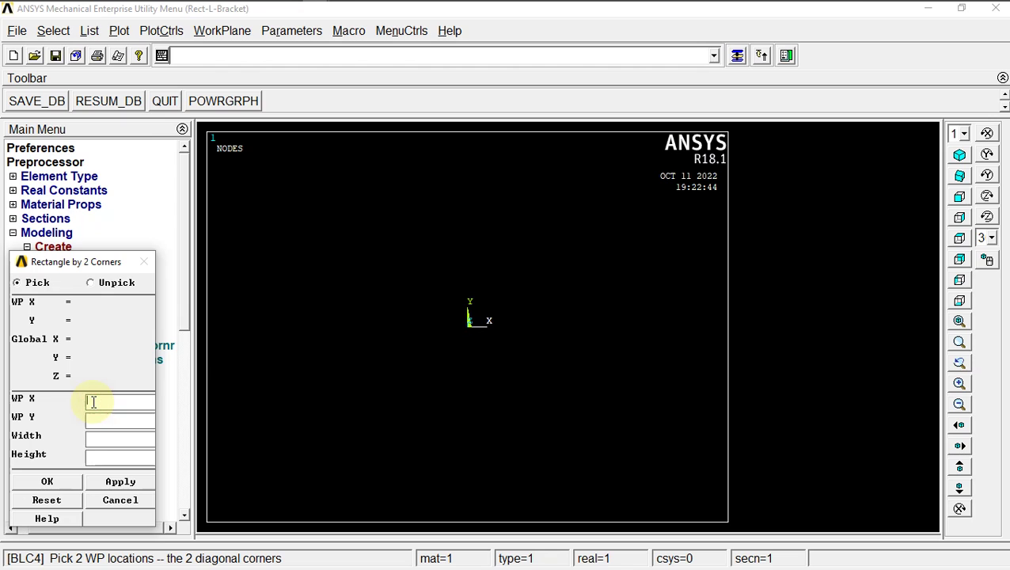
{"action": "key", "text": "alt+Tab"}
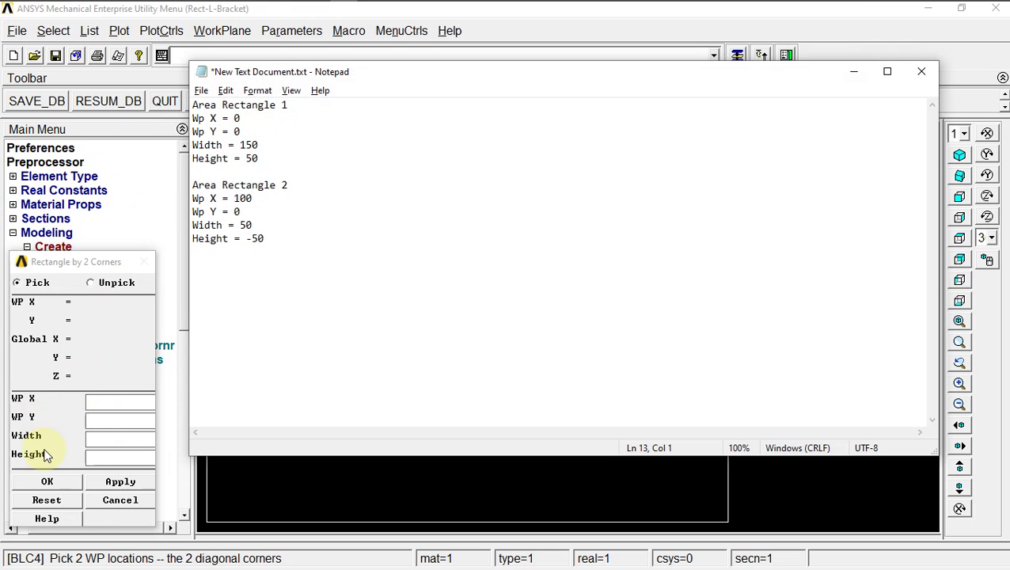
{"action": "left_click", "coordinate": [119, 401]}
{"action": "type", "text": "0"}
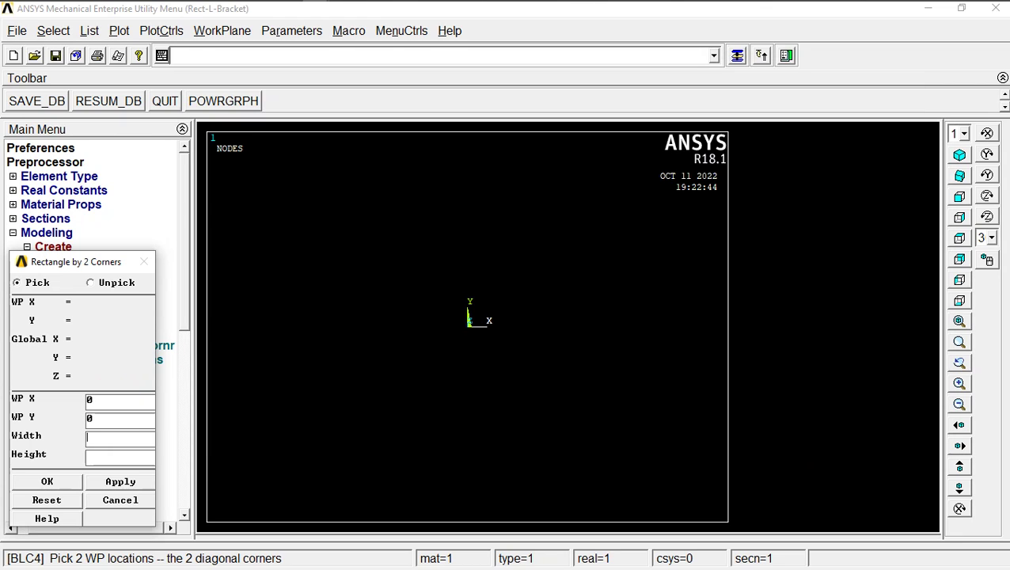
{"action": "left_click", "coordinate": [102, 457]}
{"action": "type", "text": "50"}
{"action": "left_click", "coordinate": [51, 481]}
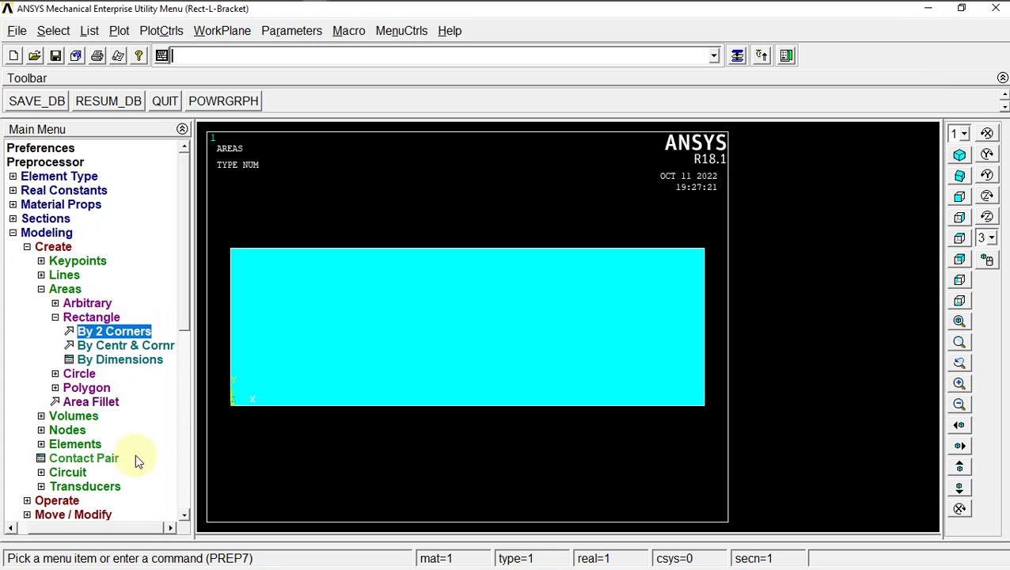
Step: Create a second rectangle area by 2 corners with WP X 100, WP Y 0, width 50 and height -50
{"action": "left_click", "coordinate": [128, 336]}
{"action": "key", "text": "alt+Tab"}
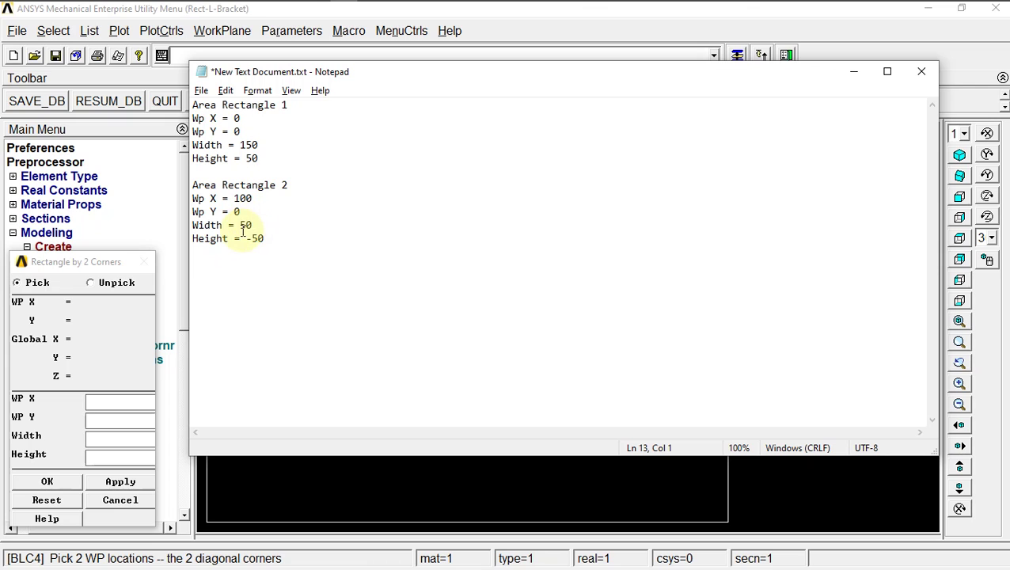
{"action": "key", "text": "alt+Tab"}
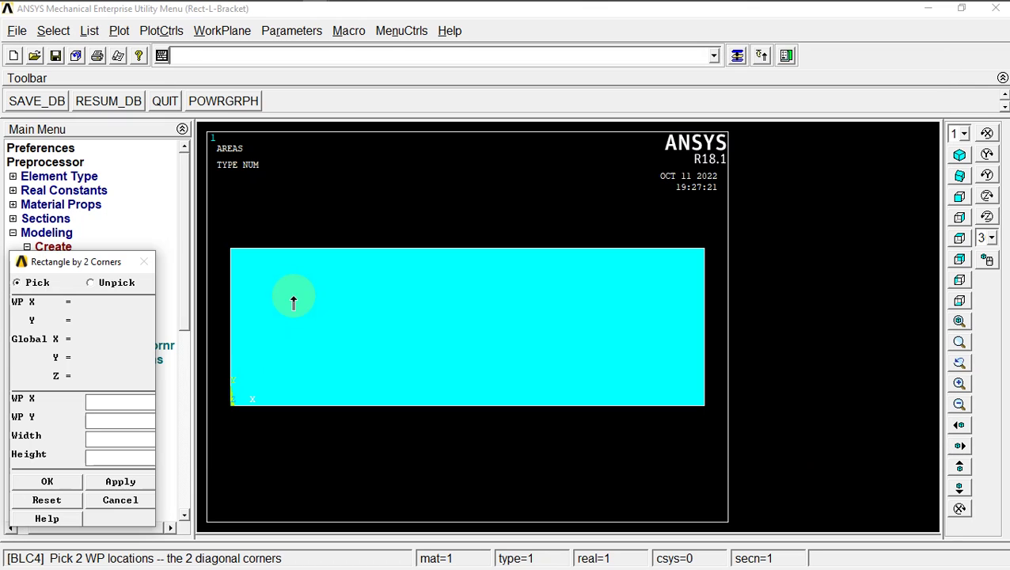
{"action": "left_click", "coordinate": [121, 401]}
{"action": "type", "text": "100"}
{"action": "key", "text": "alt+Tab"}
{"action": "key", "text": "alt+Tab"}
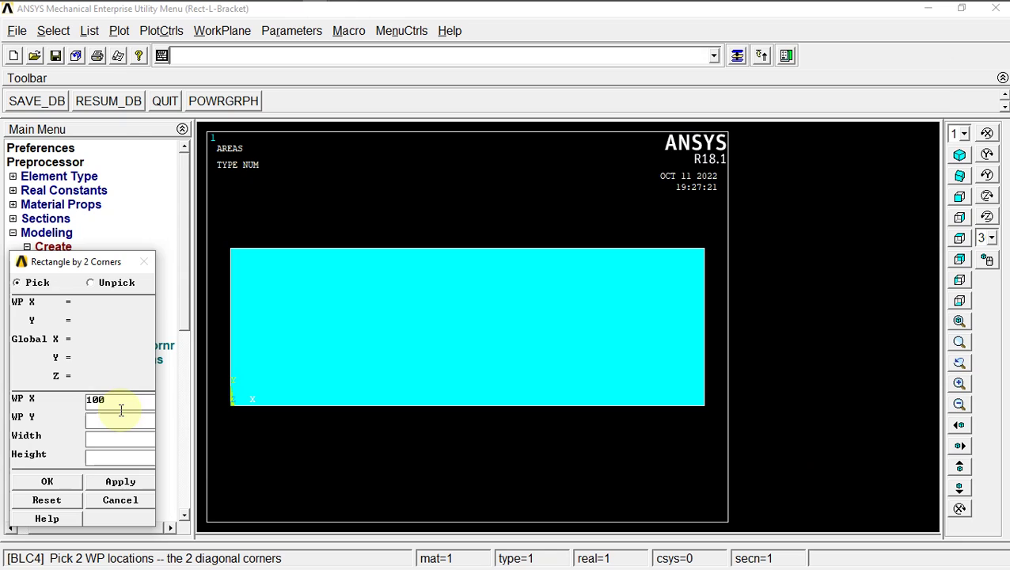
{"action": "left_click", "coordinate": [120, 415]}
{"action": "type", "text": "0"}
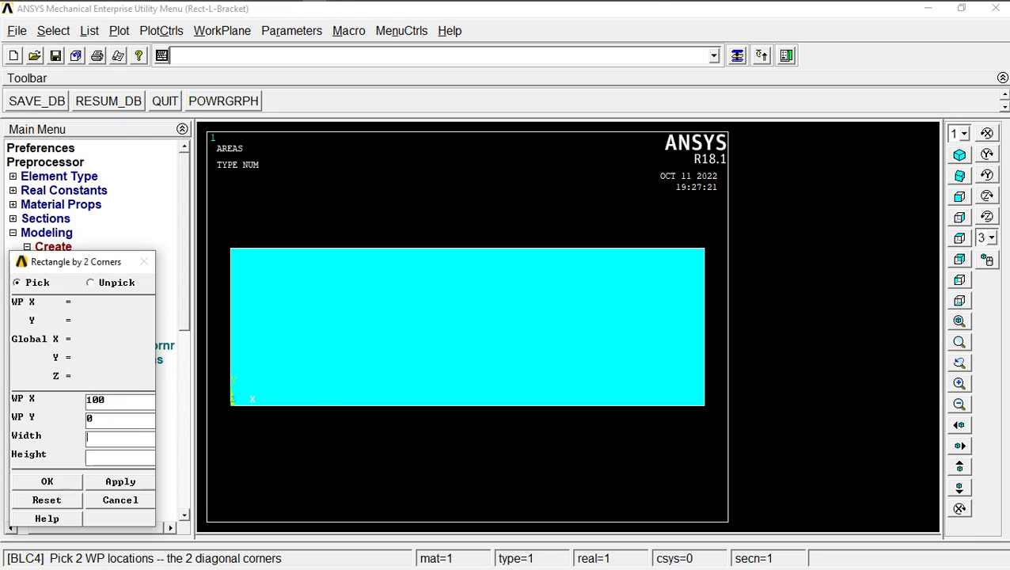
{"action": "type", "text": "-50"}
{"action": "left_click", "coordinate": [47, 482]}
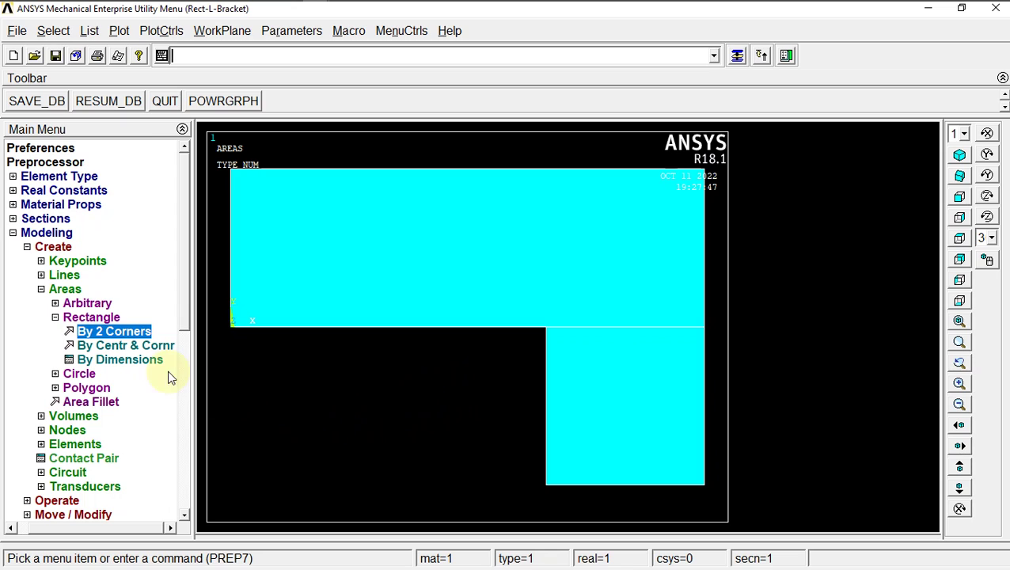
Step: Switch back to the Question.png drawing and the Notepad note, and place them side by side
{"action": "left_click", "coordinate": [91, 316]}
{"action": "key", "text": "alt+Tab"}
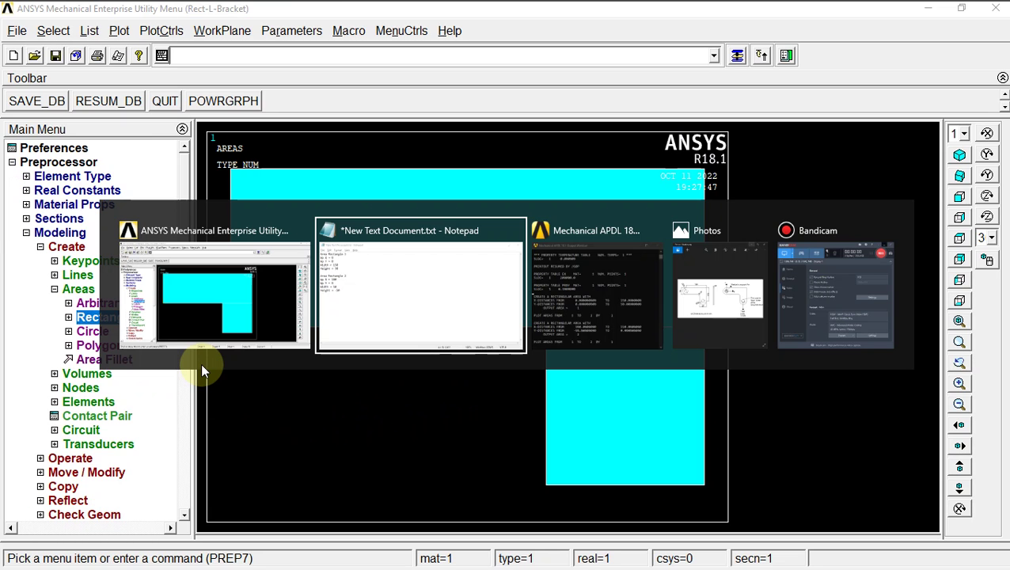
{"action": "key", "text": "alt+Tab"}
{"action": "key", "text": "alt+Tab"}
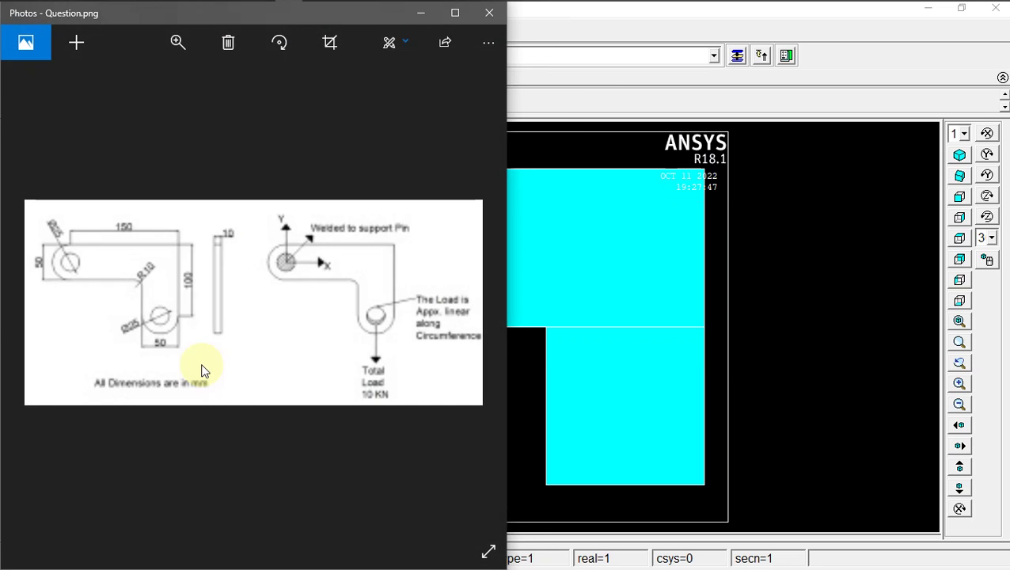
{"action": "key", "text": "alt+Tab"}
{"action": "key", "text": "alt+Tab"}
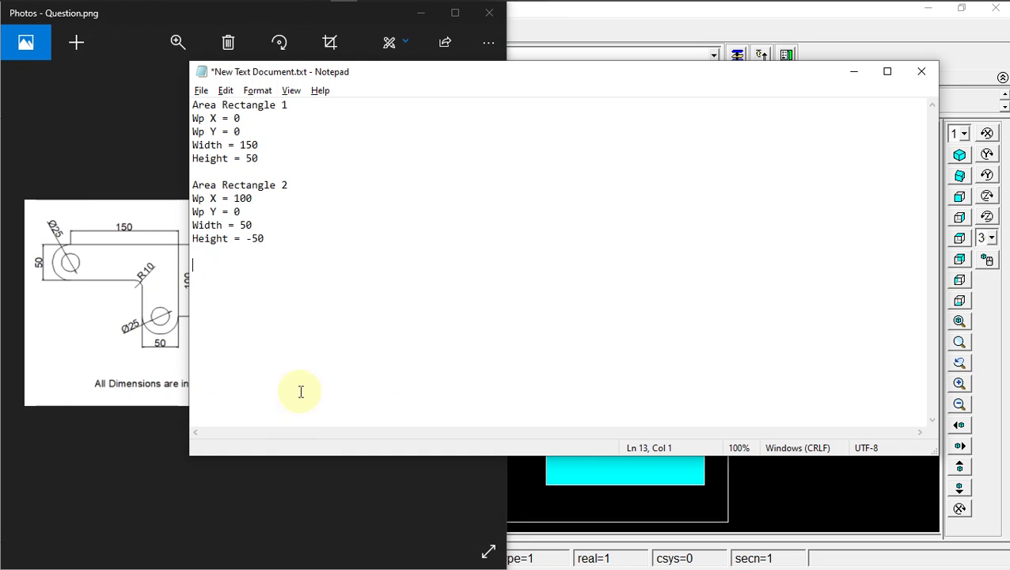
{"action": "left_click_drag", "start_coordinate": [415, 74], "coordinate": [1009, 246]}
Step: Add an "Area Outer Circle 1" note below the rectangles with blank entries for Wp X, Wp Y and Radius
{"action": "type", "text": "Area"}
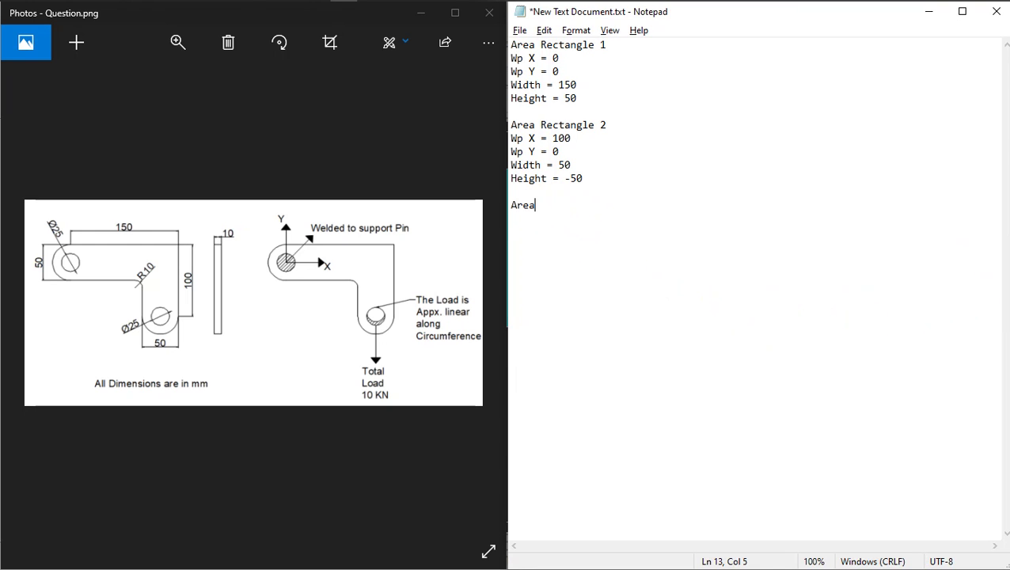
{"action": "type", "text": " Outer Circle 1"}
{"action": "key", "text": "Return"}
{"action": "type", "text": "Wp X ="}
{"action": "type", "text": "= Radius ="}
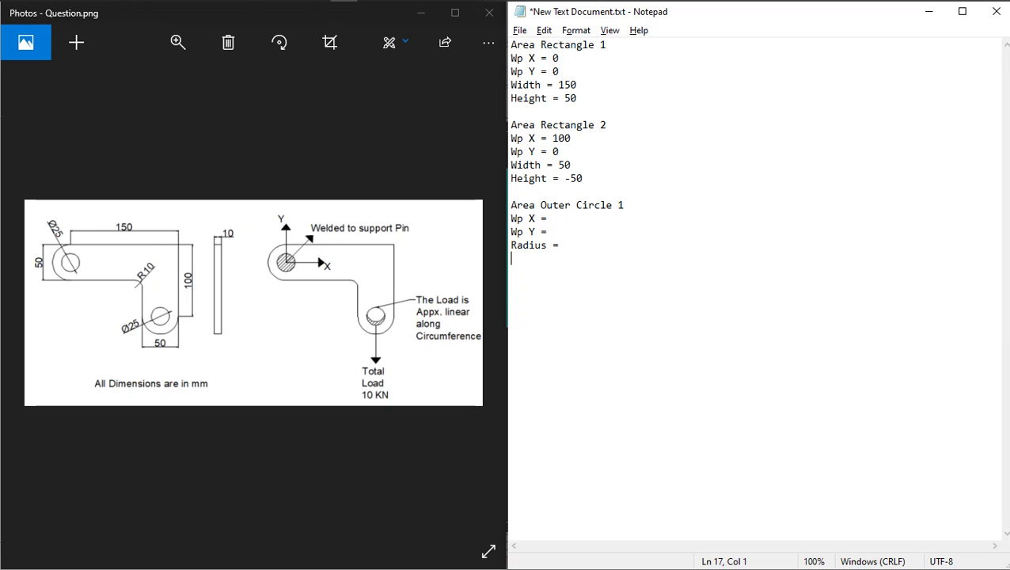
Step: Add two copies of the Area Outer Circle 1 block below the original, separated by blank lines
{"action": "key", "text": "Return"}
{"action": "type", "text": "Area"}
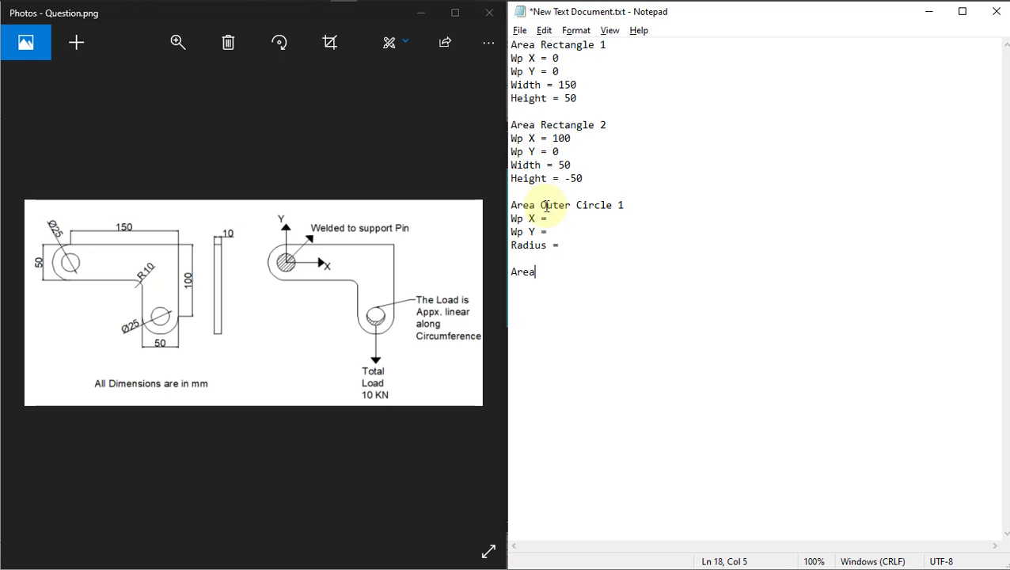
{"action": "left_click_drag", "start_coordinate": [541, 205], "coordinate": [568, 247]}
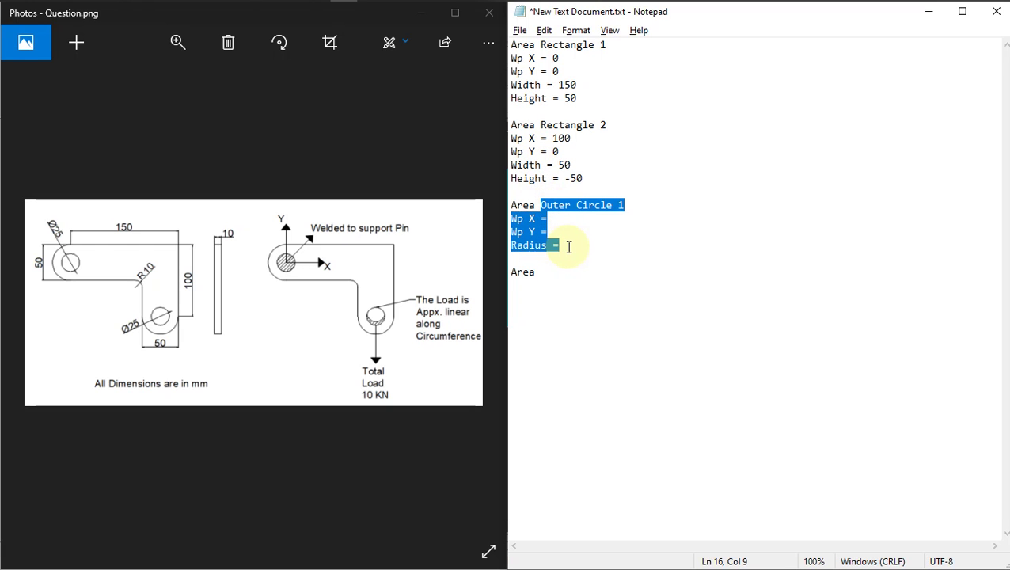
{"action": "key", "text": "ctrl+c"}
{"action": "left_click", "coordinate": [577, 272]}
{"action": "key", "text": "ctrl+v"}
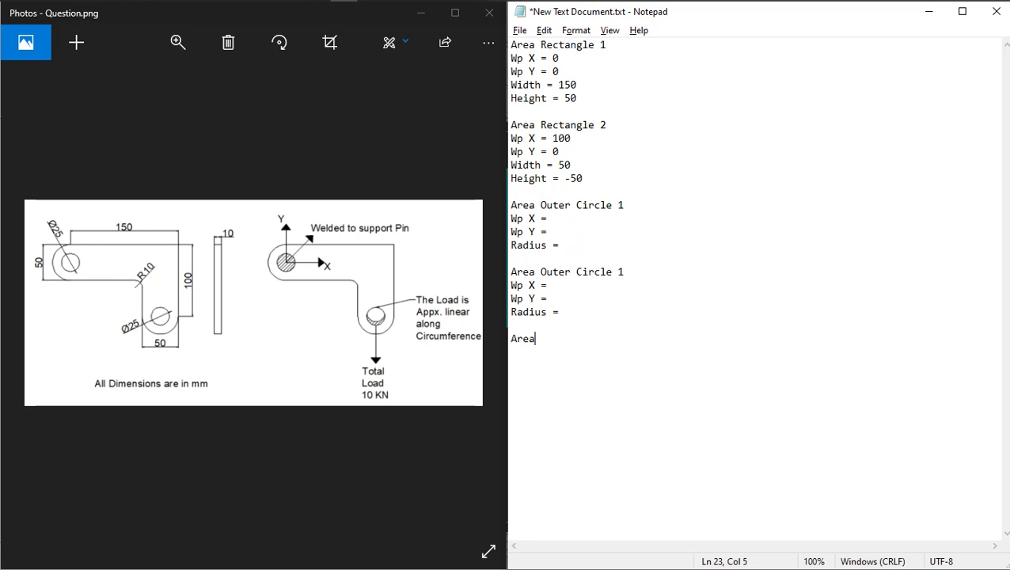
{"action": "key", "text": "ctrl+v"}
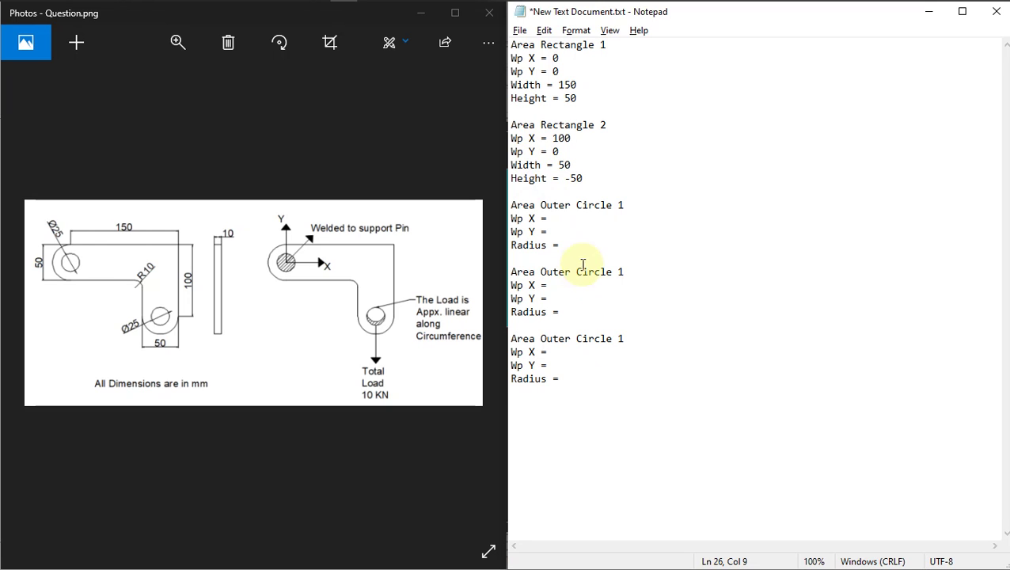
Step: Retitle the third circle block in the note as "Area inner Circle 1"
{"action": "key", "text": "BackSpace"}
{"action": "key", "text": "BackSpace"}
{"action": "key", "text": "BackSpace"}
{"action": "key", "text": "BackSpace"}
{"action": "key", "text": "BackSpace"}
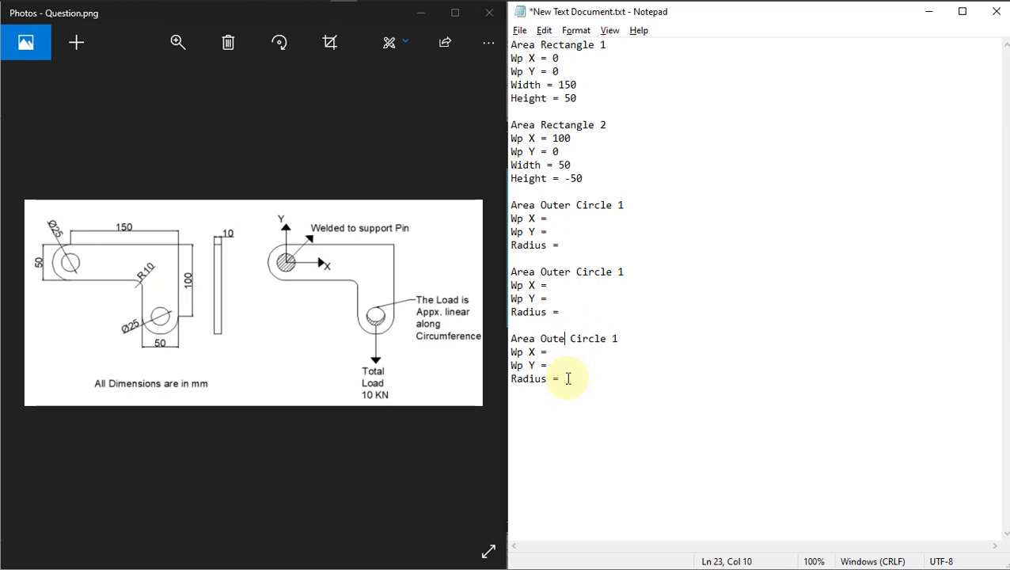
{"action": "type", "text": "inner"}
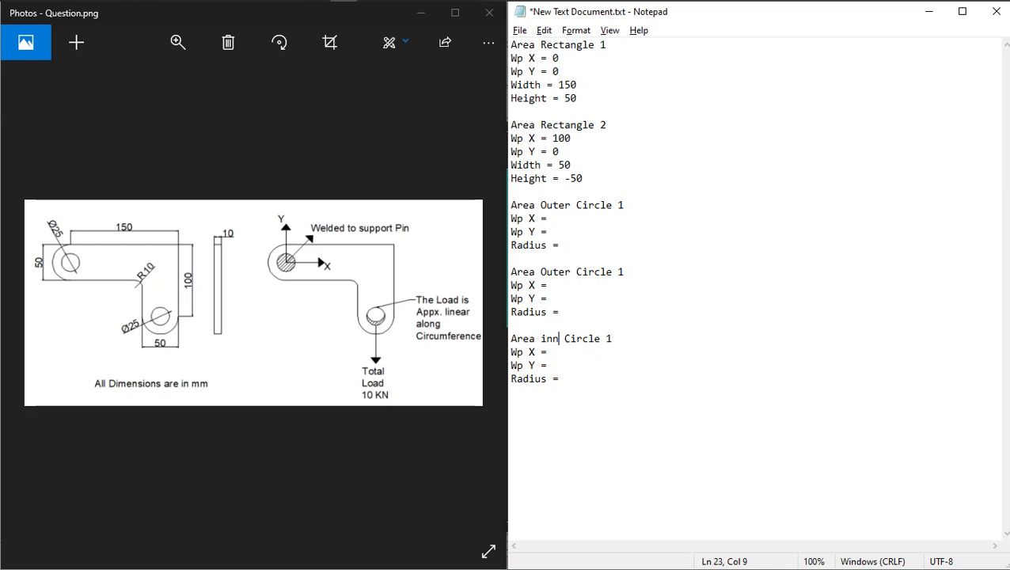
Step: Add a copy of the inner circle block below the original and title it "Area inner Circle 2"
{"action": "left_click_drag", "start_coordinate": [582, 372], "coordinate": [502, 342]}
{"action": "left_click", "coordinate": [564, 414]}
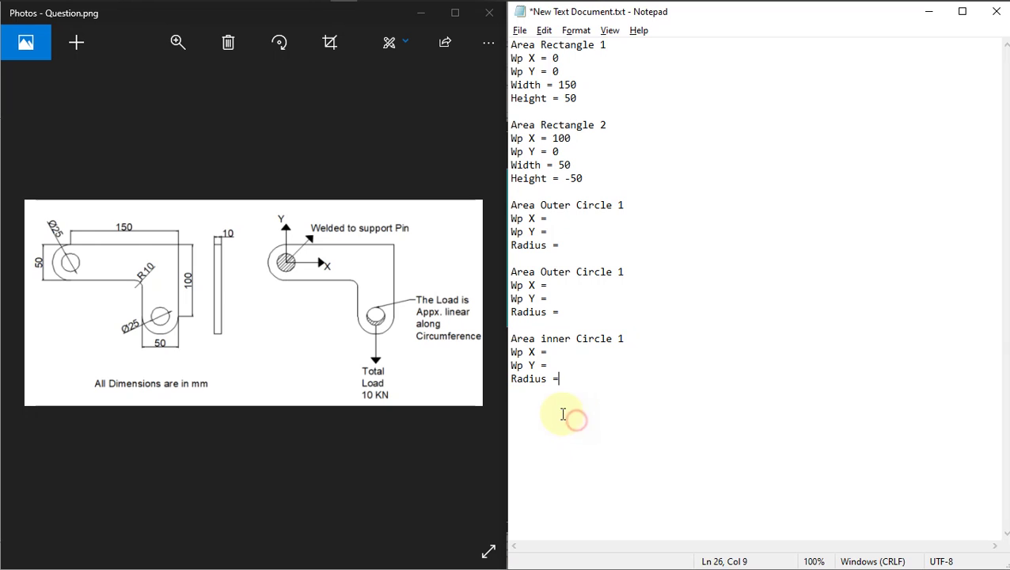
{"action": "key", "text": "Return"}
{"action": "key", "text": "ctrl+v"}
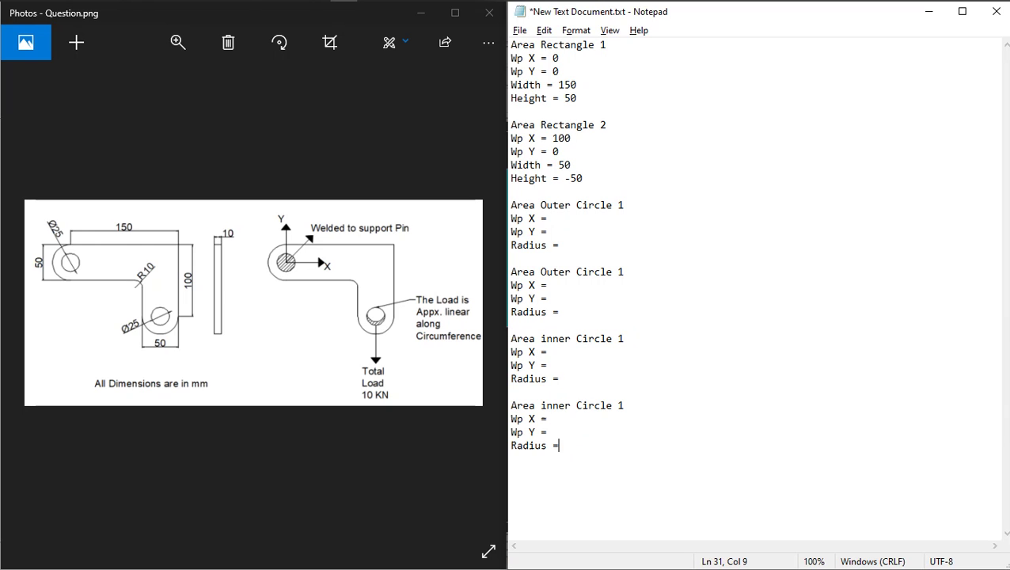
{"action": "left_click", "coordinate": [634, 403]}
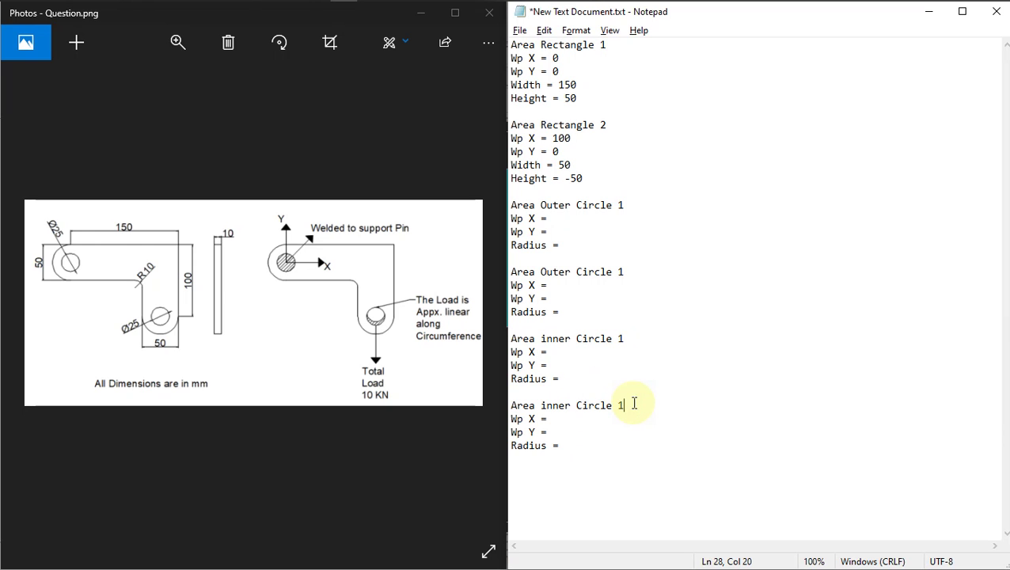
{"action": "type", "text": "2"}
Step: Renumber the second outer circle block as "Area Outer Circle 2"
{"action": "left_click_drag", "start_coordinate": [649, 281], "coordinate": [652, 277]}
{"action": "key", "text": "Up"}
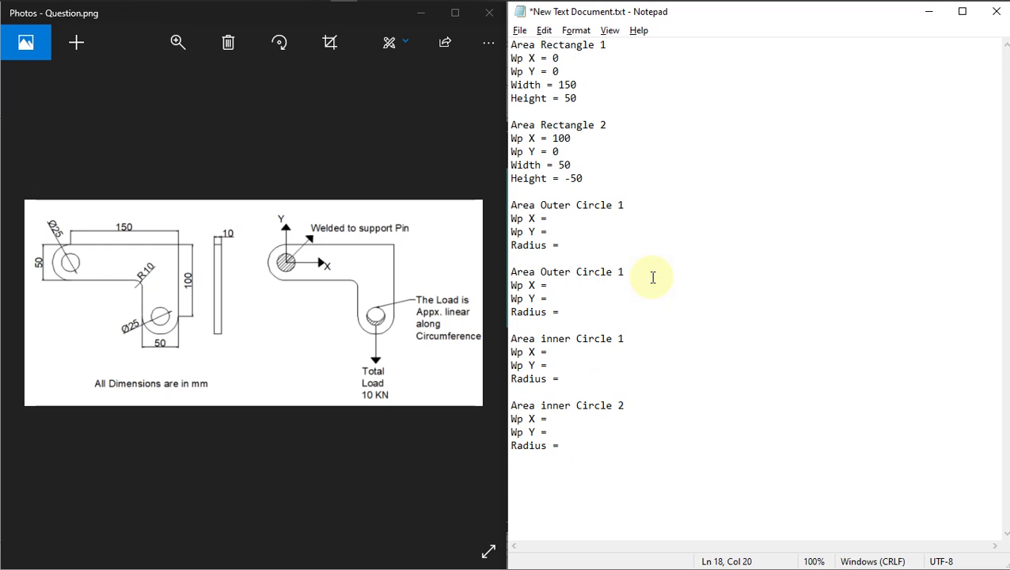
{"action": "type", "text": "2"}
Step: Fill in Area Outer Circle 1 with Wp X = 0, Wp Y = 25 and Radius = 25
{"action": "left_click", "coordinate": [585, 219]}
{"action": "left_click", "coordinate": [568, 234]}
{"action": "left_click", "coordinate": [567, 246]}
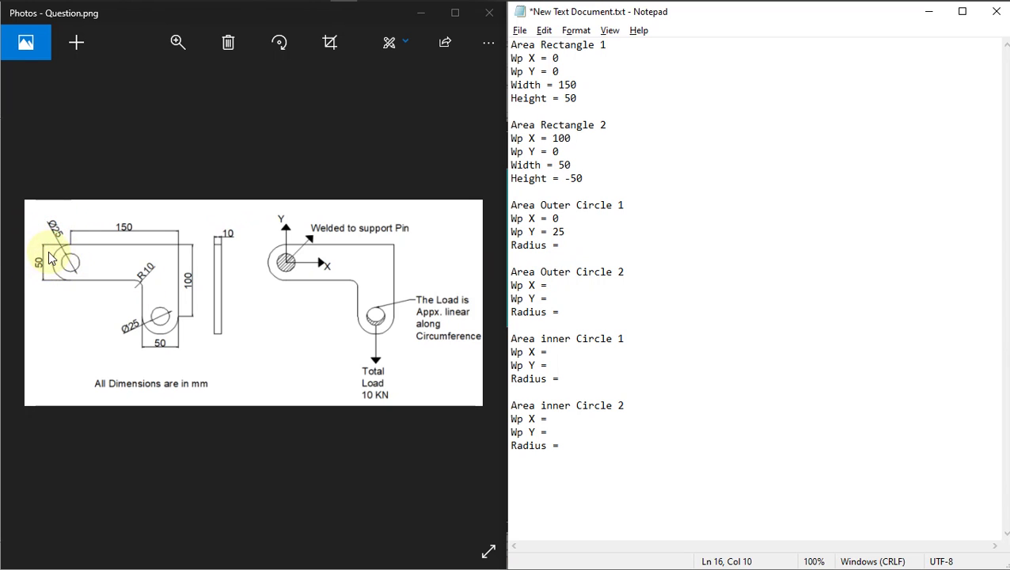
{"action": "type", "text": "25"}
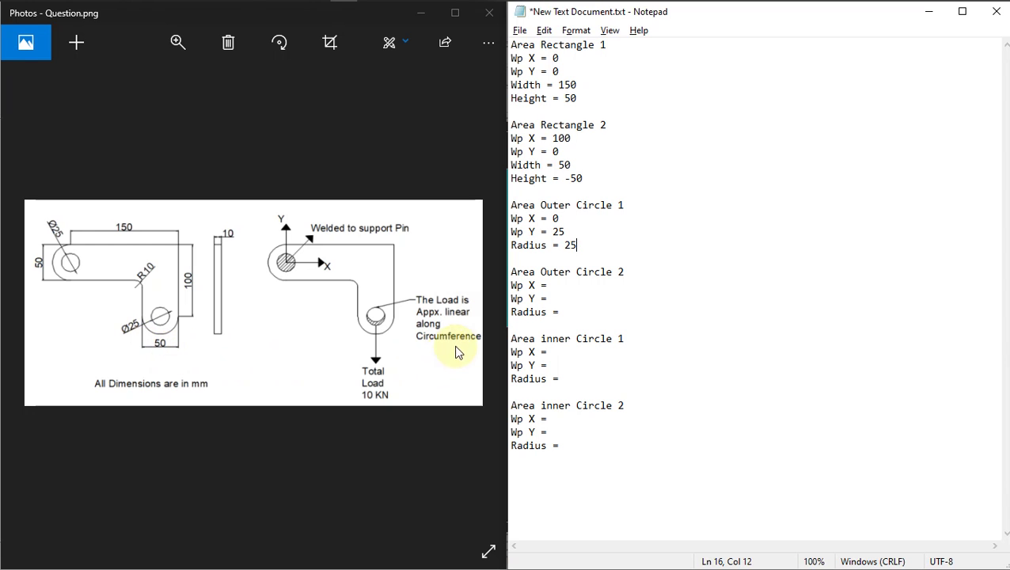
Step: Fill in Area Outer Circle 2 with Wp X = 125, Wp Y = -50 and Radius = 25
{"action": "left_click", "coordinate": [559, 285]}
{"action": "type", "text": "125"}
{"action": "left_click", "coordinate": [568, 298]}
{"action": "left_click", "coordinate": [567, 312]}
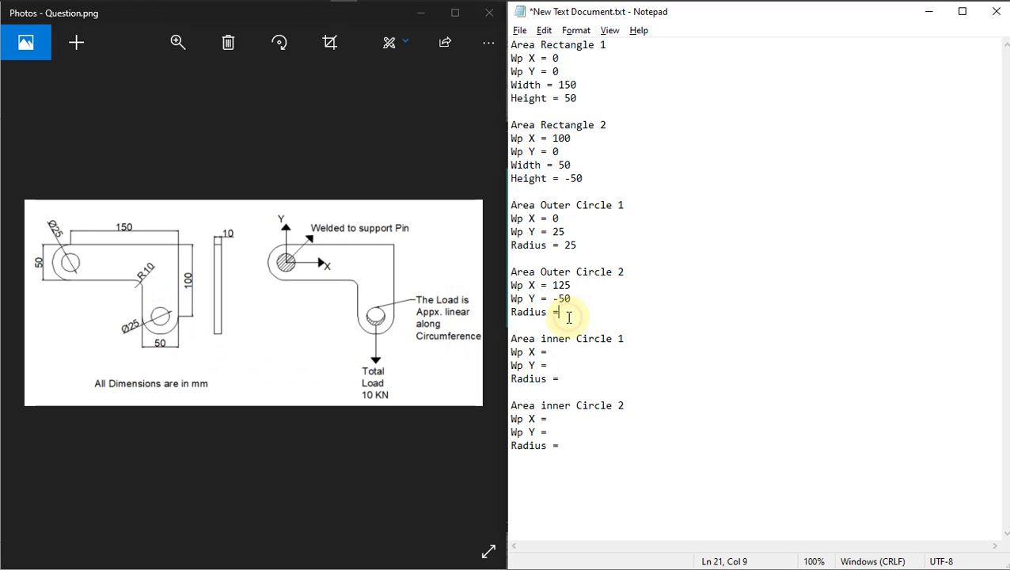
{"action": "left_click", "coordinate": [530, 312]}
Step: Clear the Notepad note and the Question.png drawing out of the way and return to ANSYS
{"action": "left_click_drag", "start_coordinate": [733, 16], "coordinate": [602, 124]}
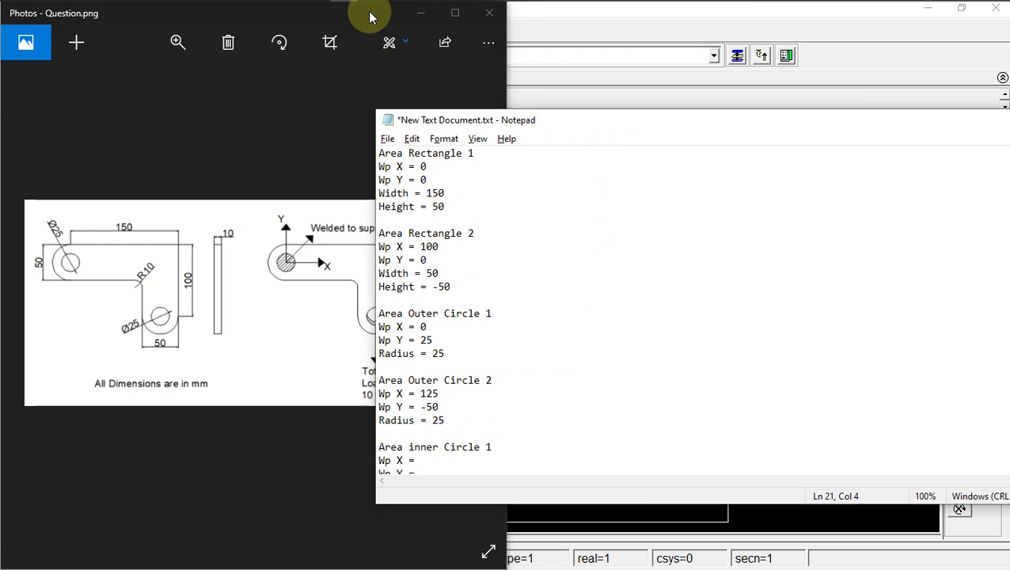
{"action": "left_click_drag", "start_coordinate": [368, 16], "coordinate": [479, 73]}
{"action": "left_click", "coordinate": [479, 73]}
{"action": "mouse_move", "coordinate": [865, 126]}
{"action": "left_mouse_down"}
{"action": "mouse_move", "coordinate": [845, 133]}
{"action": "mouse_move", "coordinate": [863, 131]}
{"action": "left_mouse_up"}
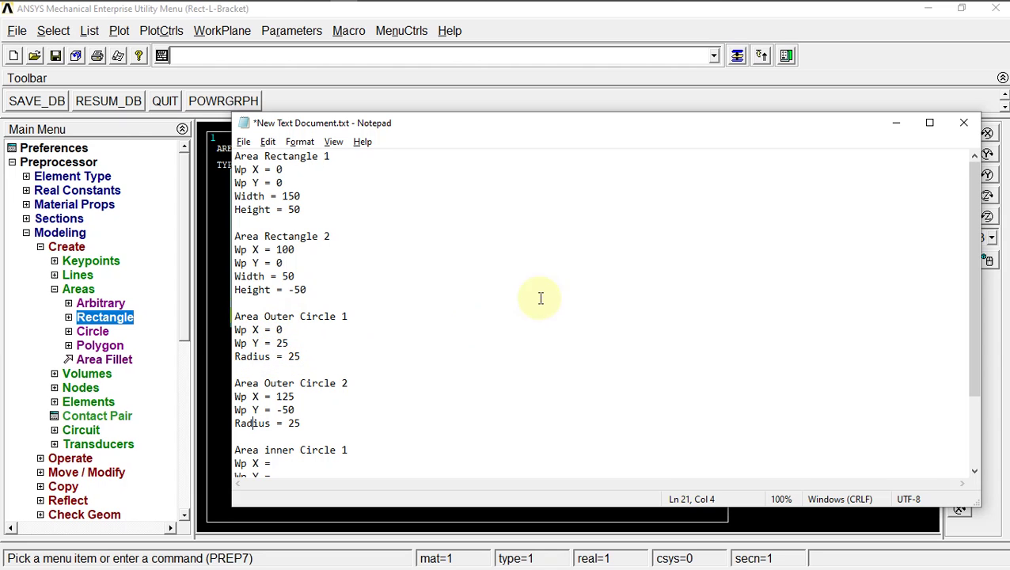
{"action": "left_click", "coordinate": [892, 125]}
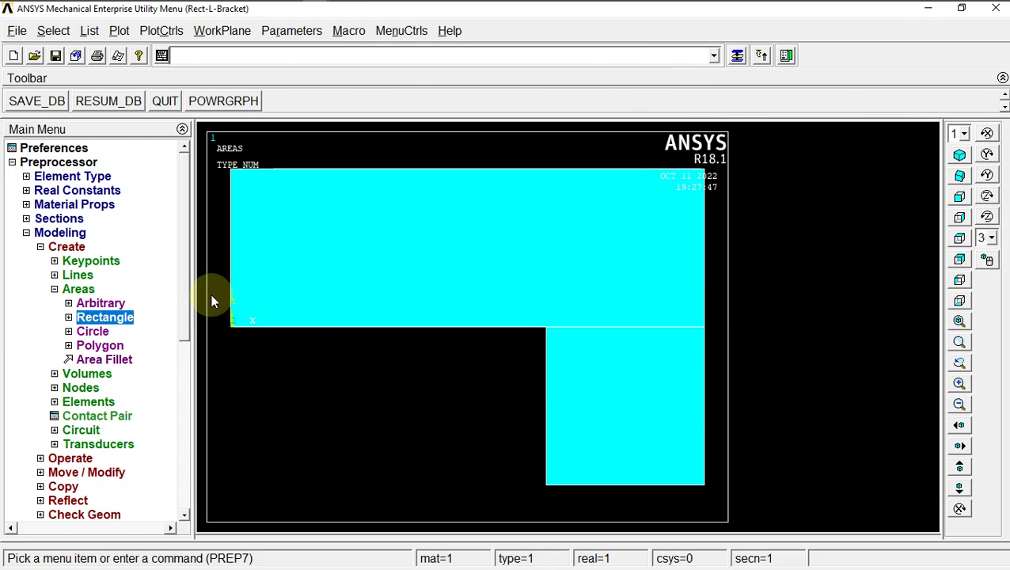
Step: Create a solid circle area with WP X 0, WP Y 25 and radius 25, checking the values against the note
{"action": "left_click", "coordinate": [93, 331]}
{"action": "left_click", "coordinate": [107, 347]}
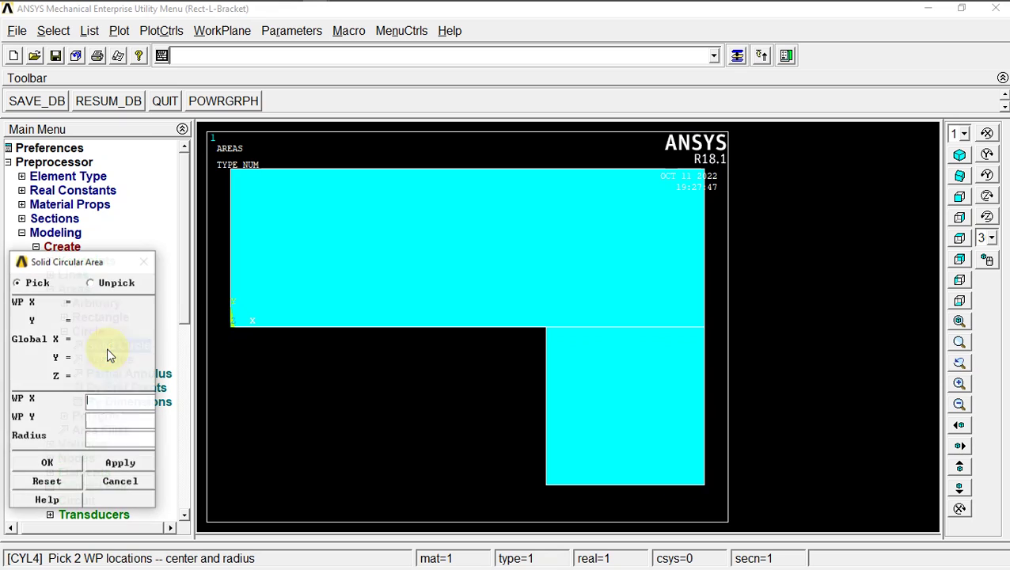
{"action": "left_click", "coordinate": [102, 396]}
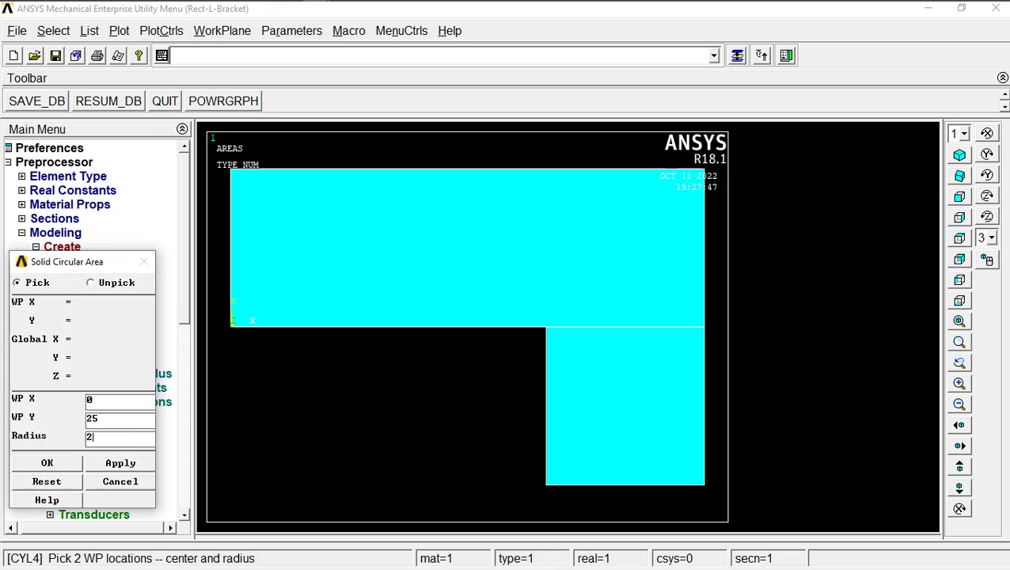
{"action": "key", "text": "alt+Tab"}
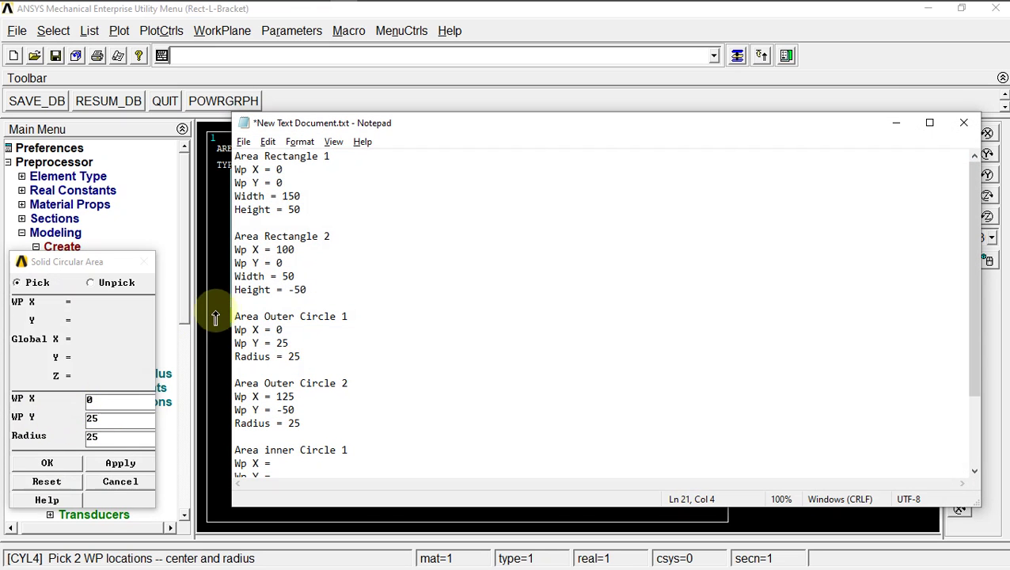
{"action": "key", "text": "alt+Tab"}
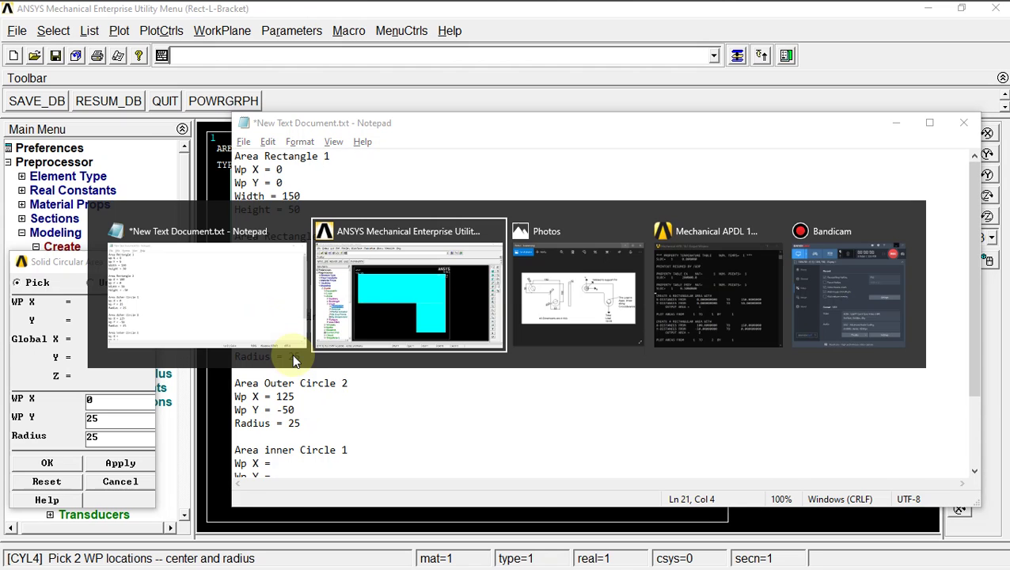
{"action": "left_click", "coordinate": [49, 464]}
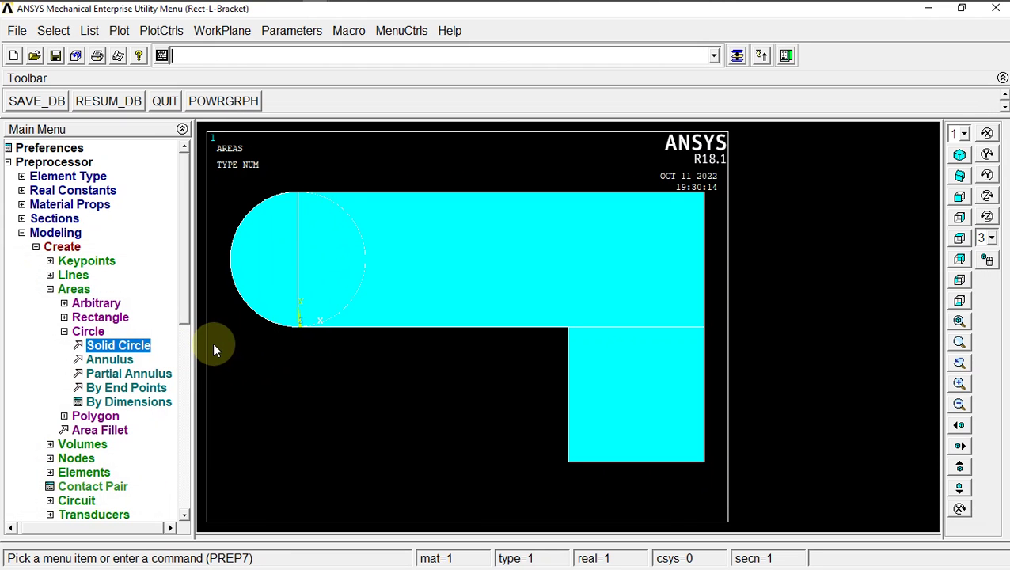
Step: Create a second solid circle area with WP X 125, WP Y -50 and radius 25, taken from the note
{"action": "left_click", "coordinate": [143, 345]}
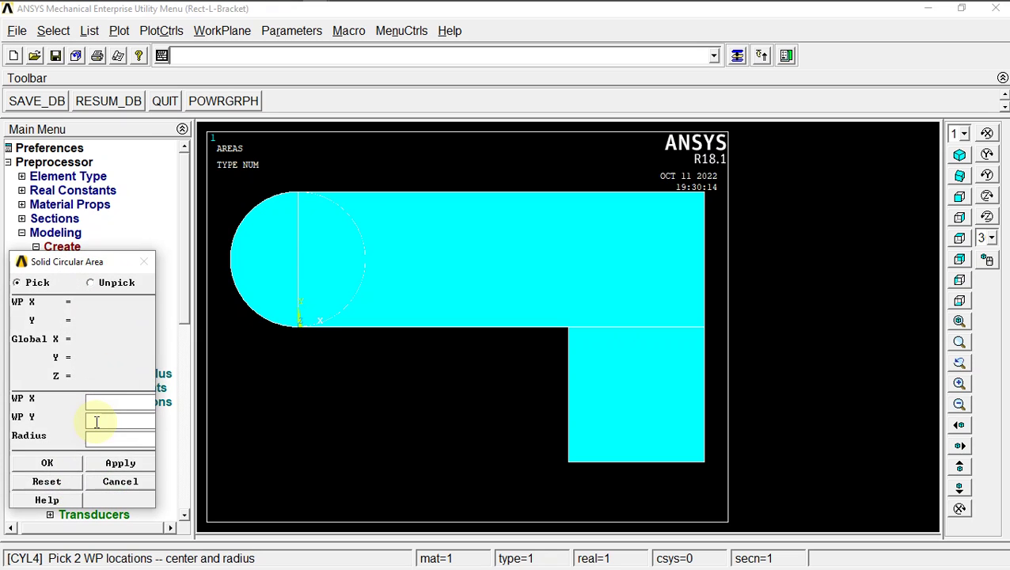
{"action": "key", "text": "alt+Tab"}
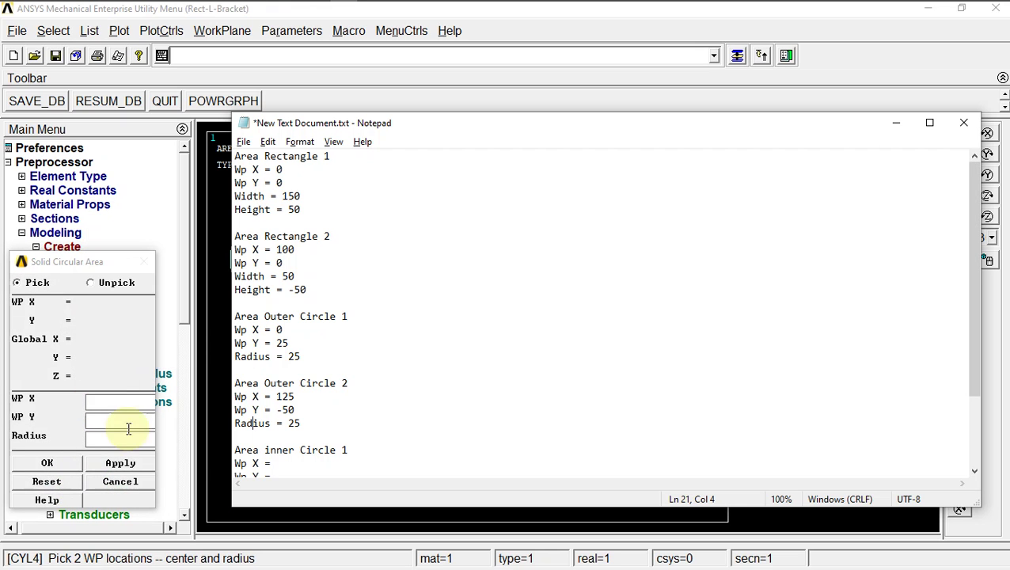
{"action": "scroll", "coordinate": [286, 402], "scroll_direction": "down", "scroll_amount": 2}
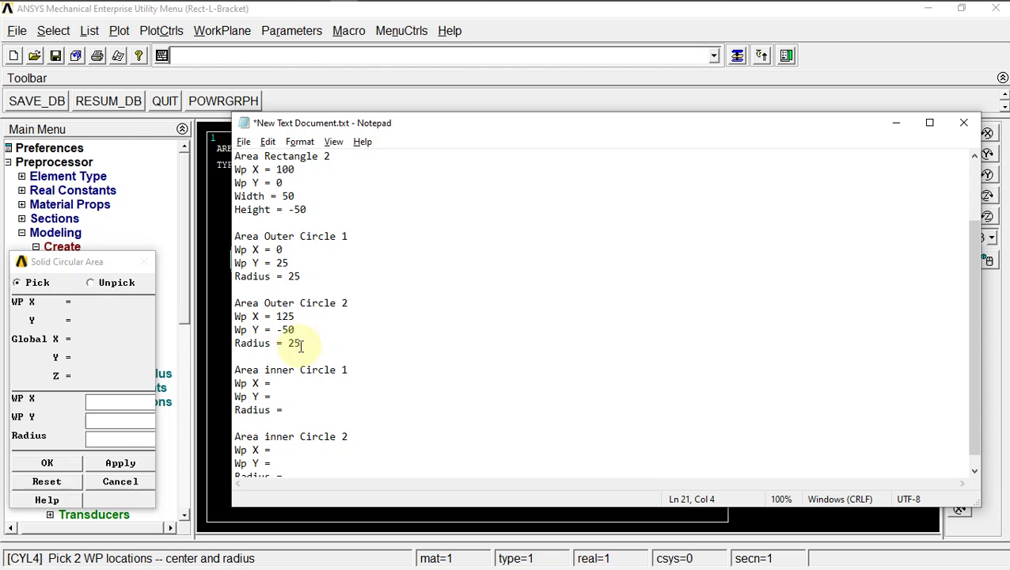
{"action": "key", "text": "alt+Tab"}
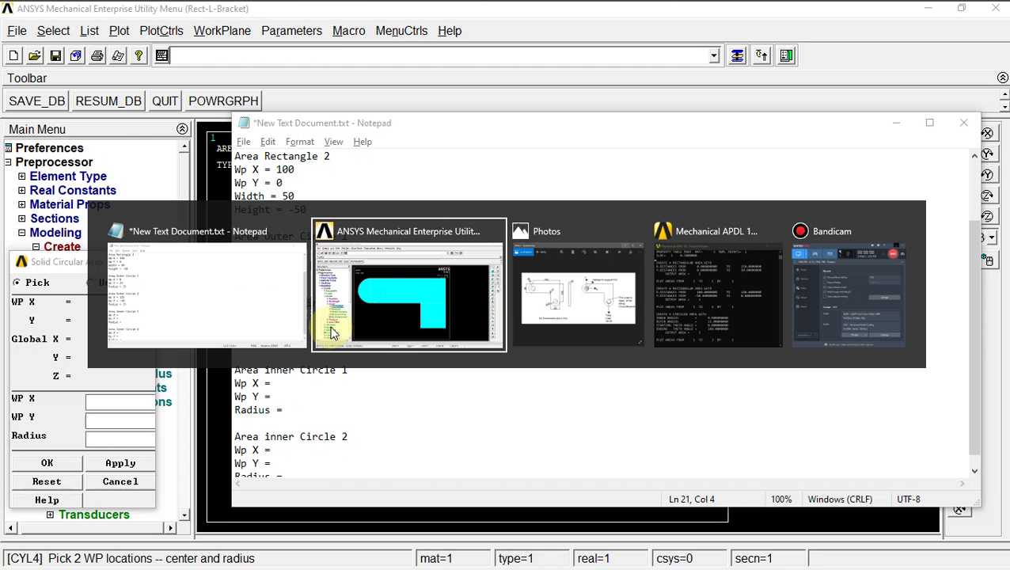
{"action": "left_click", "coordinate": [331, 332]}
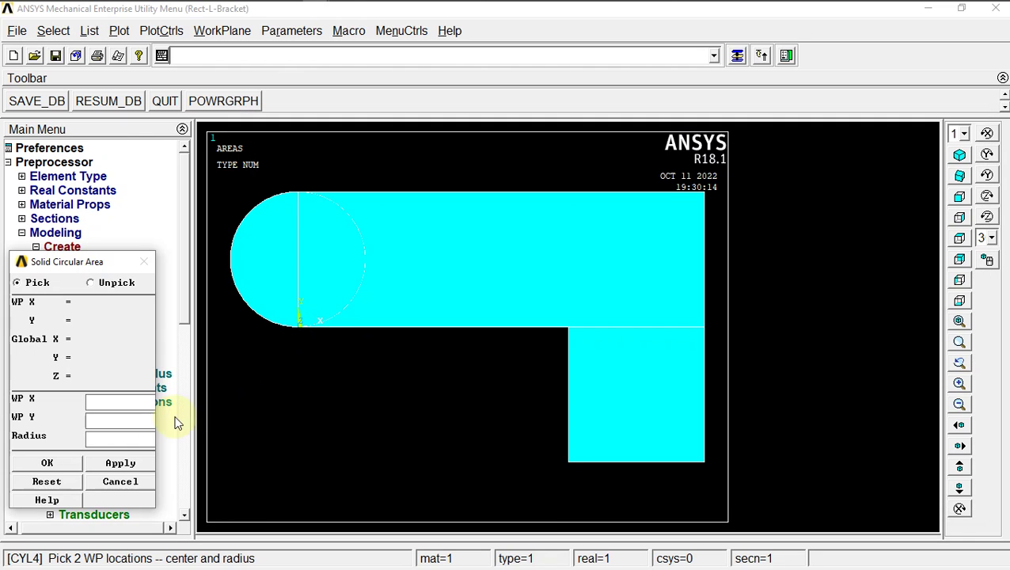
{"action": "type", "text": "125"}
{"action": "key", "text": "alt+Tab"}
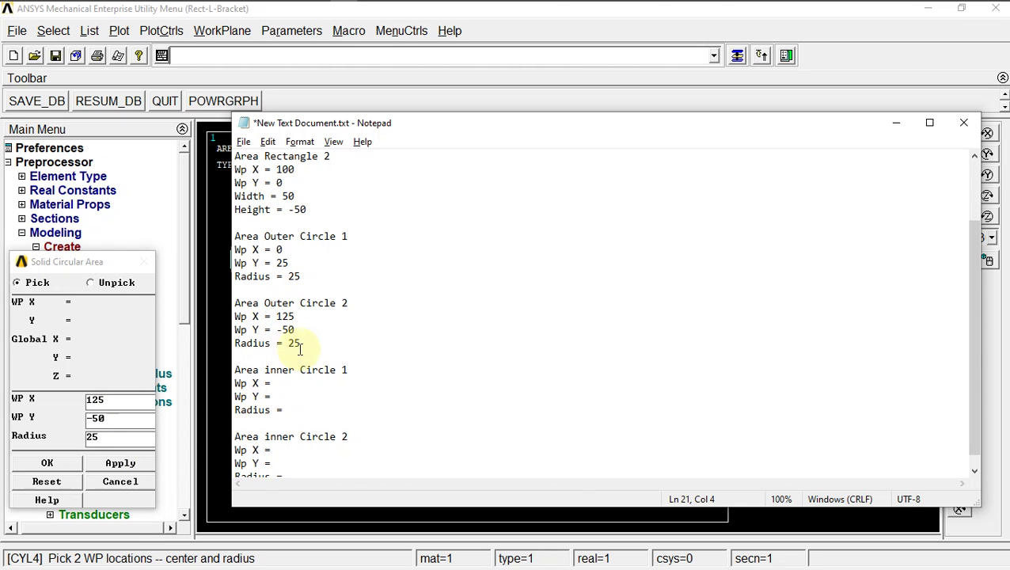
{"action": "key", "text": "alt+Tab"}
{"action": "left_click", "coordinate": [55, 462]}
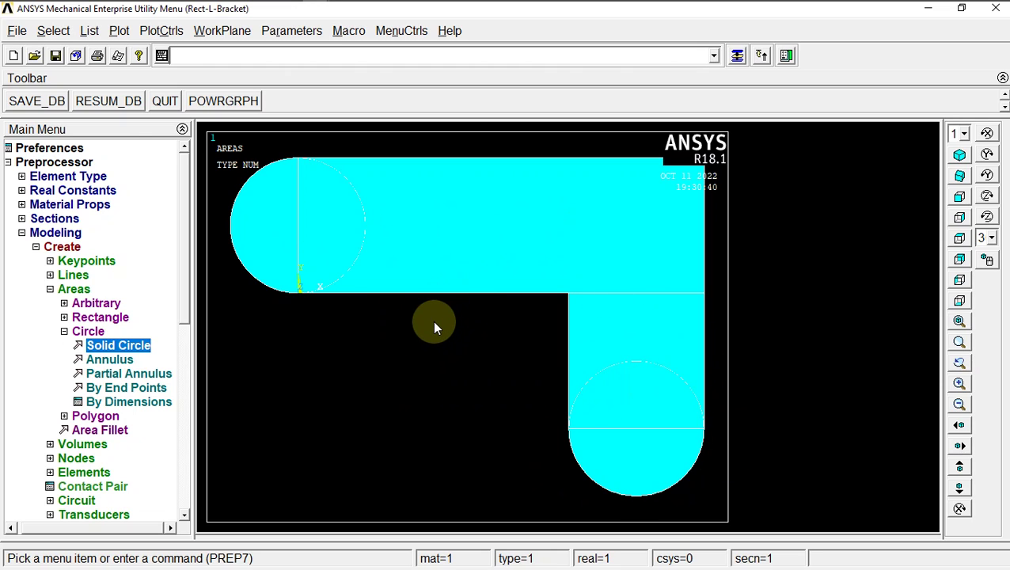
{"action": "key", "text": "alt+Tab"}
{"action": "key", "text": "alt+Tab"}
{"action": "key", "text": "alt+Tab"}
{"action": "key", "text": "alt+Tab"}
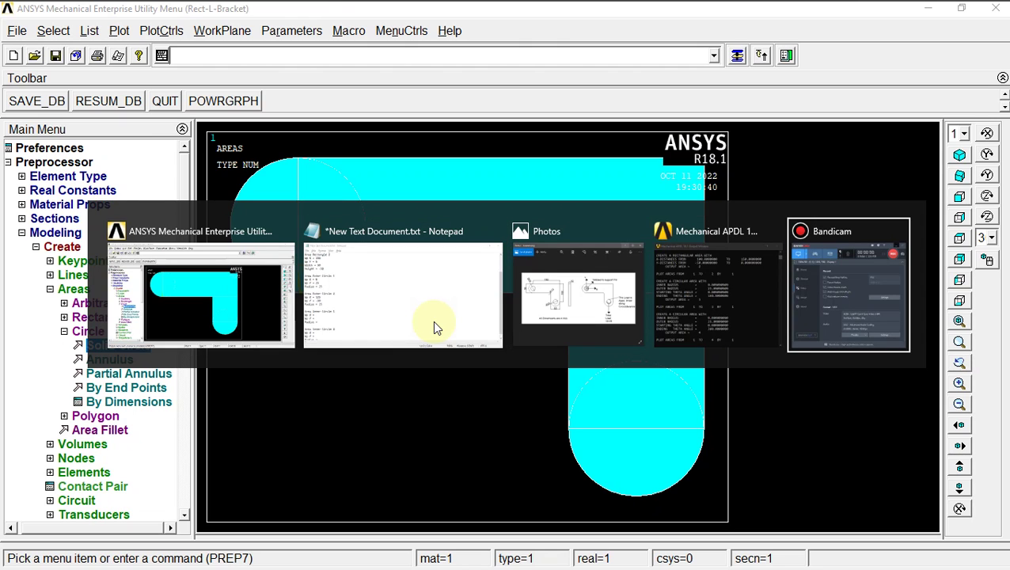
{"action": "key", "text": "alt+Tab"}
Step: Merge all rectangle and circle areas into one bracket area with the Boolean Add operation
{"action": "left_click", "coordinate": [64, 331]}
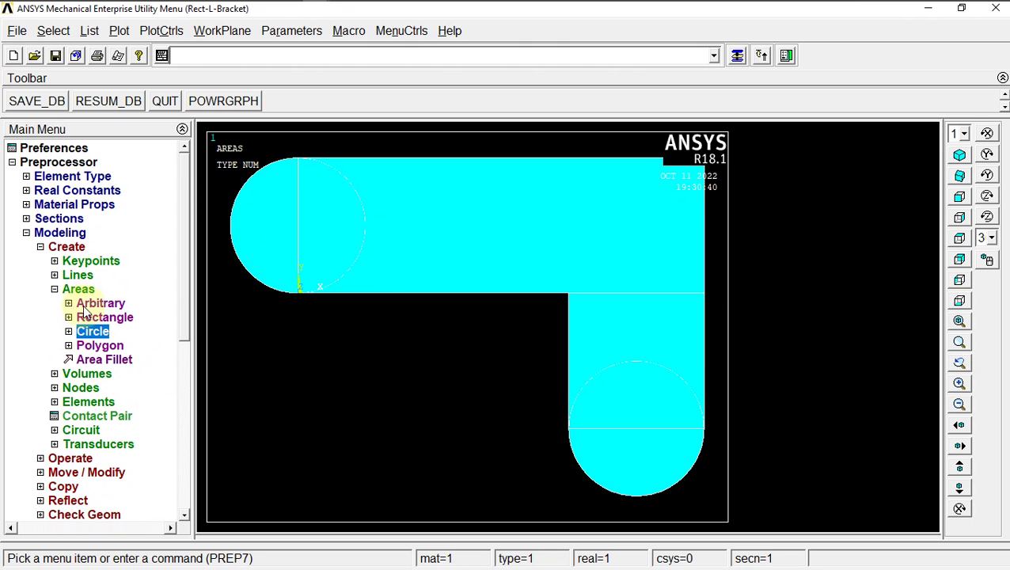
{"action": "left_click", "coordinate": [85, 291]}
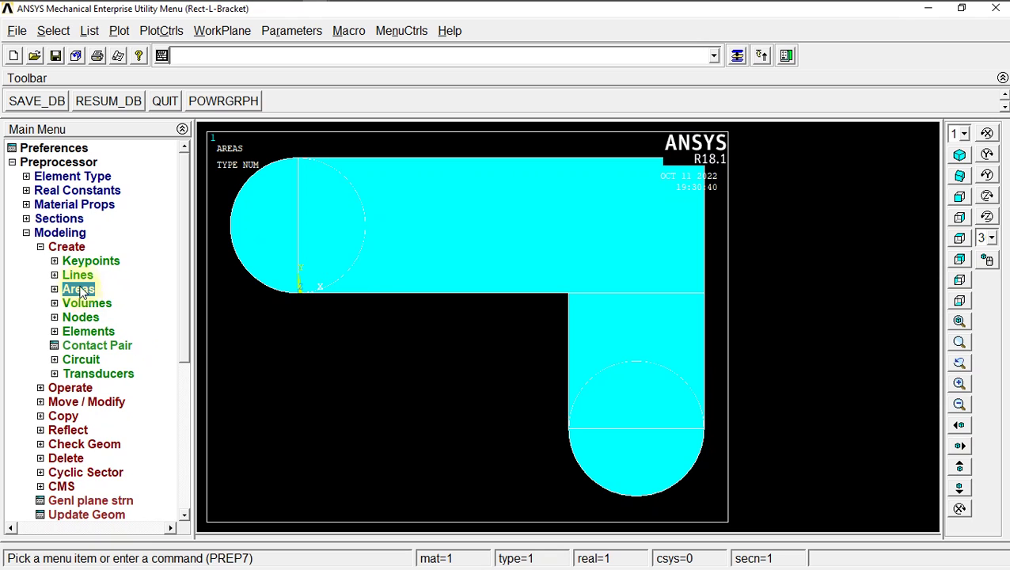
{"action": "left_click", "coordinate": [66, 246]}
{"action": "left_click", "coordinate": [72, 262]}
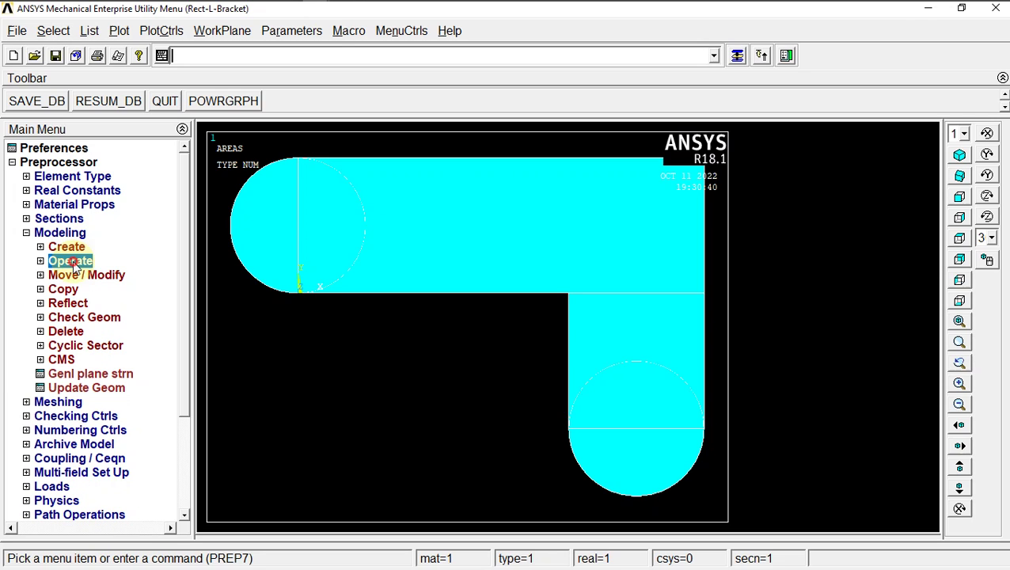
{"action": "left_click", "coordinate": [86, 303]}
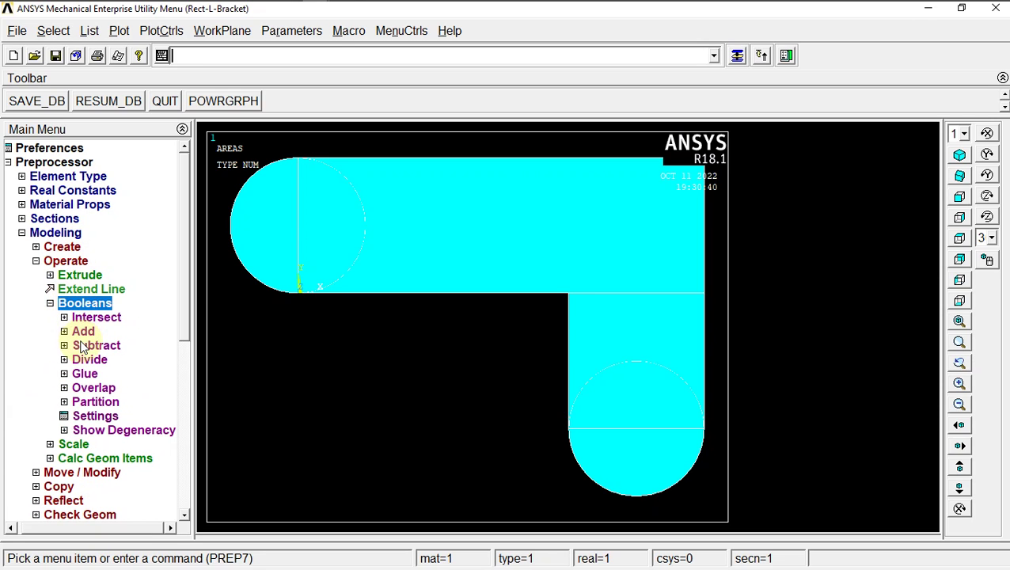
{"action": "left_click", "coordinate": [84, 332]}
{"action": "left_click", "coordinate": [101, 361]}
{"action": "left_click_drag", "start_coordinate": [63, 265], "coordinate": [76, 191]}
{"action": "left_click", "coordinate": [69, 448]}
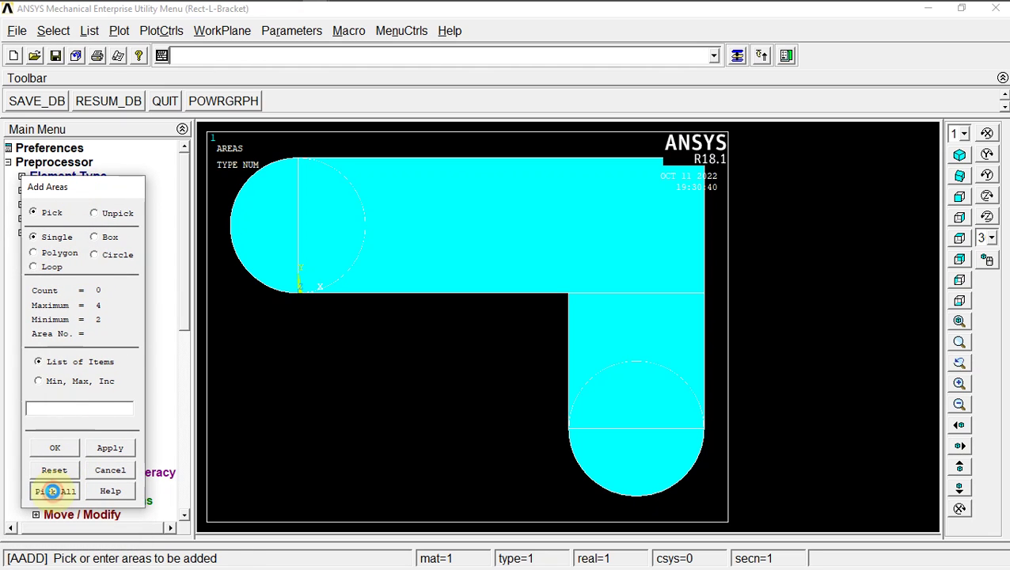
{"action": "left_click", "coordinate": [55, 491]}
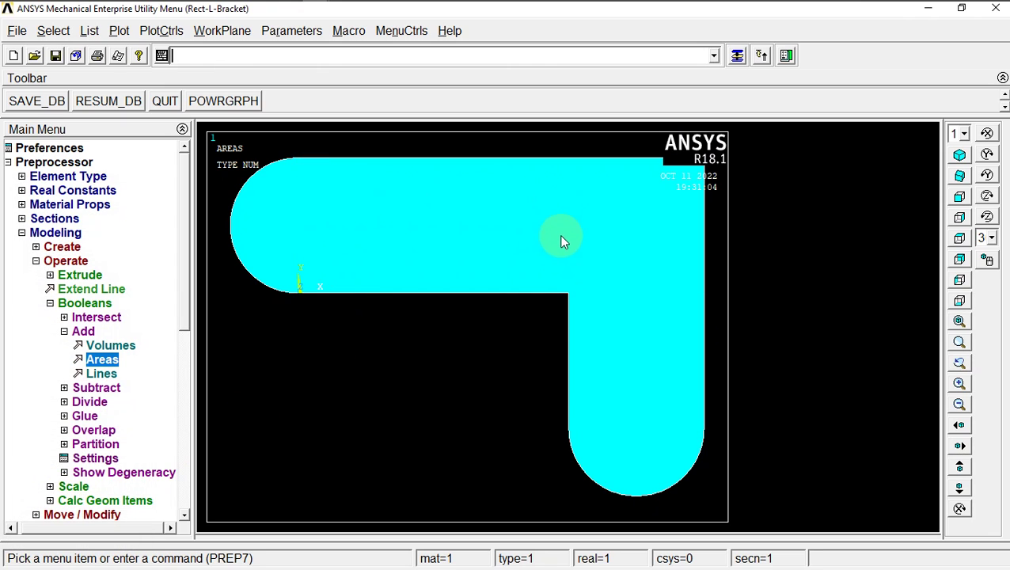
Step: Check the bracket's inner-corner fillet in the Question.png drawing, and return to ANSYS
{"action": "key", "text": "alt+Tab"}
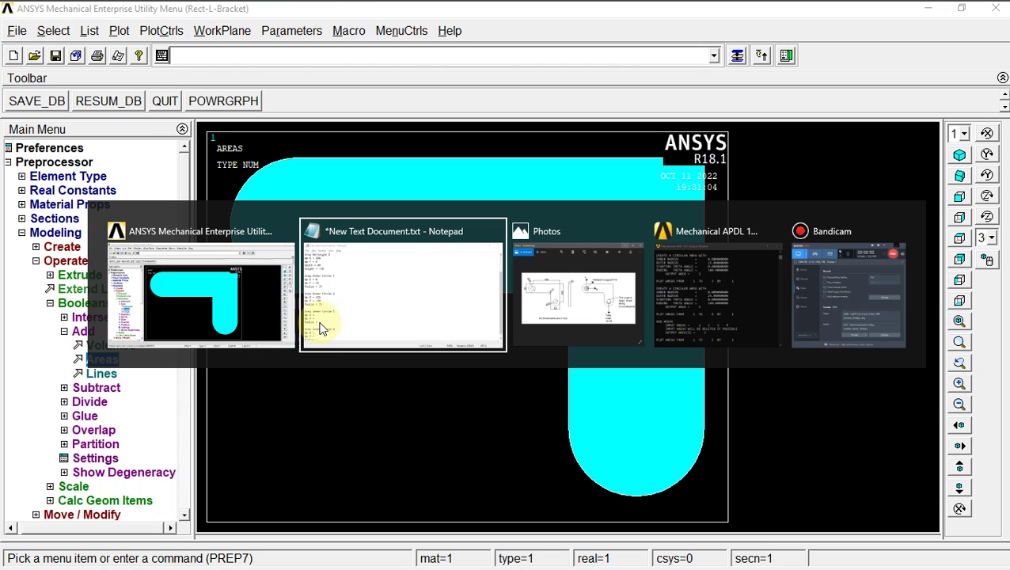
{"action": "key", "text": "alt+Tab"}
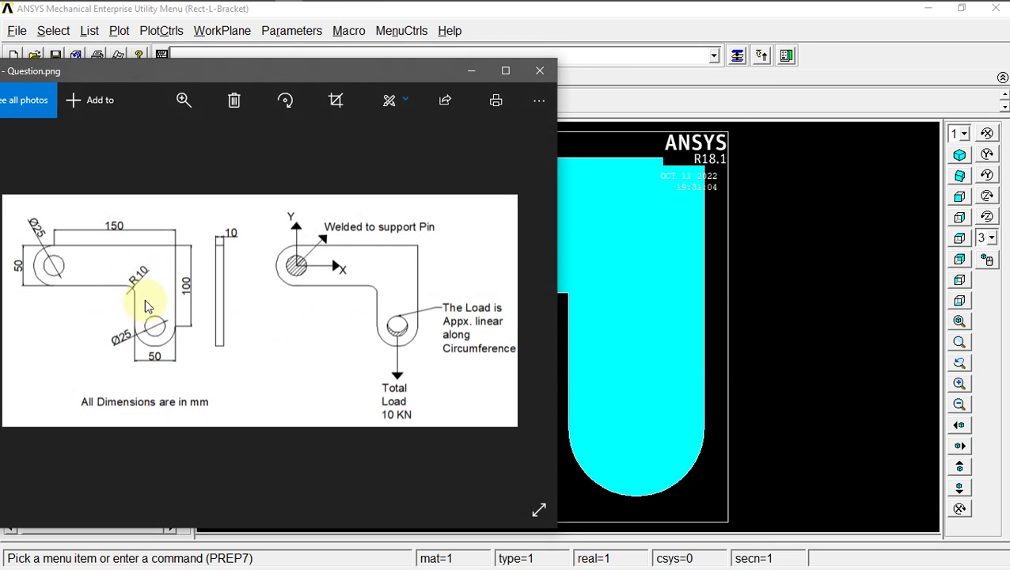
{"action": "left_click", "coordinate": [471, 75]}
Step: Start a line fillet between the horizontal and vertical lines that meet at the bracket's inner corner
{"action": "left_click", "coordinate": [84, 331]}
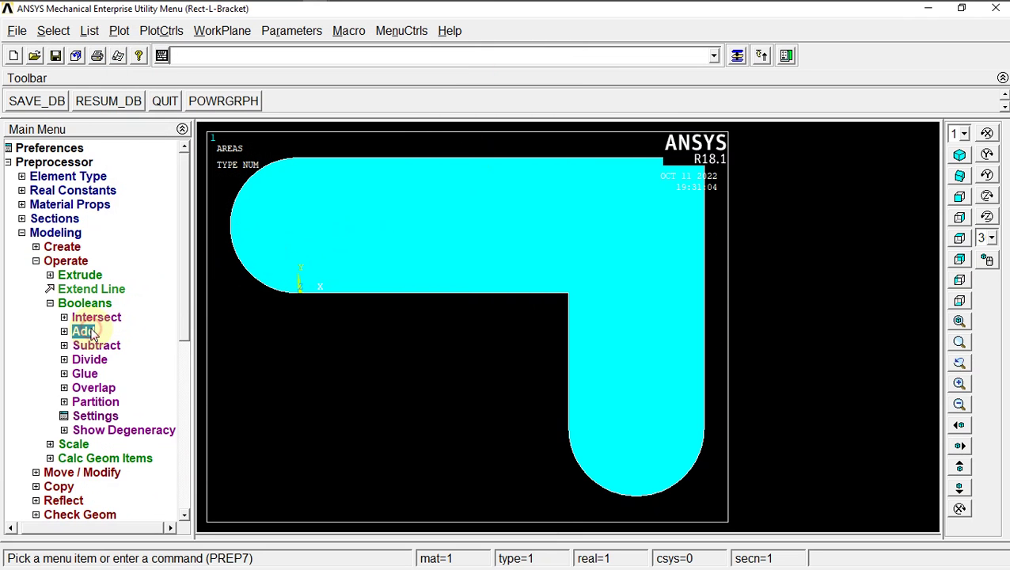
{"action": "left_click", "coordinate": [75, 304]}
{"action": "left_click", "coordinate": [74, 305]}
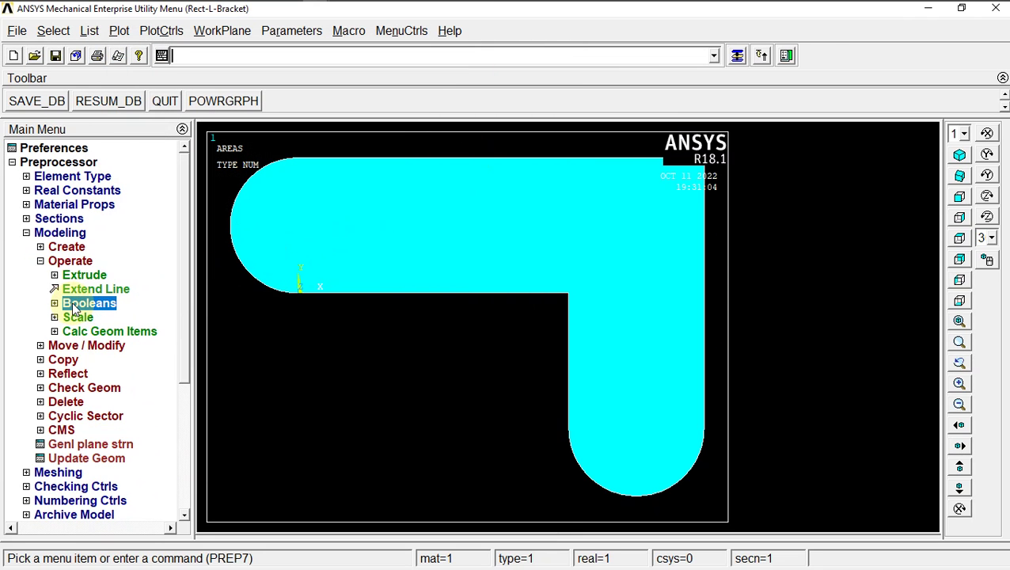
{"action": "left_click", "coordinate": [67, 261]}
{"action": "left_click", "coordinate": [68, 247]}
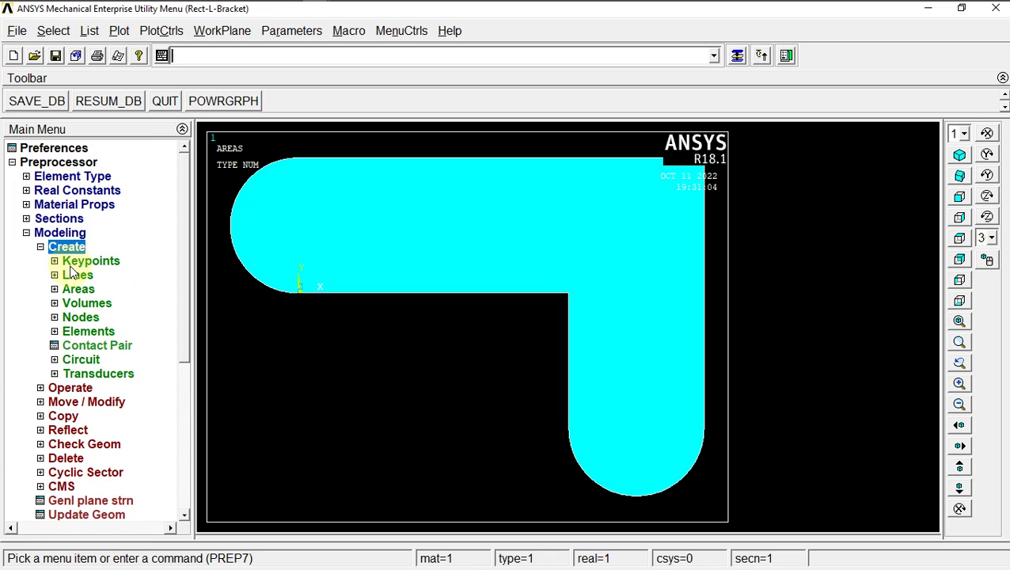
{"action": "left_click", "coordinate": [75, 276]}
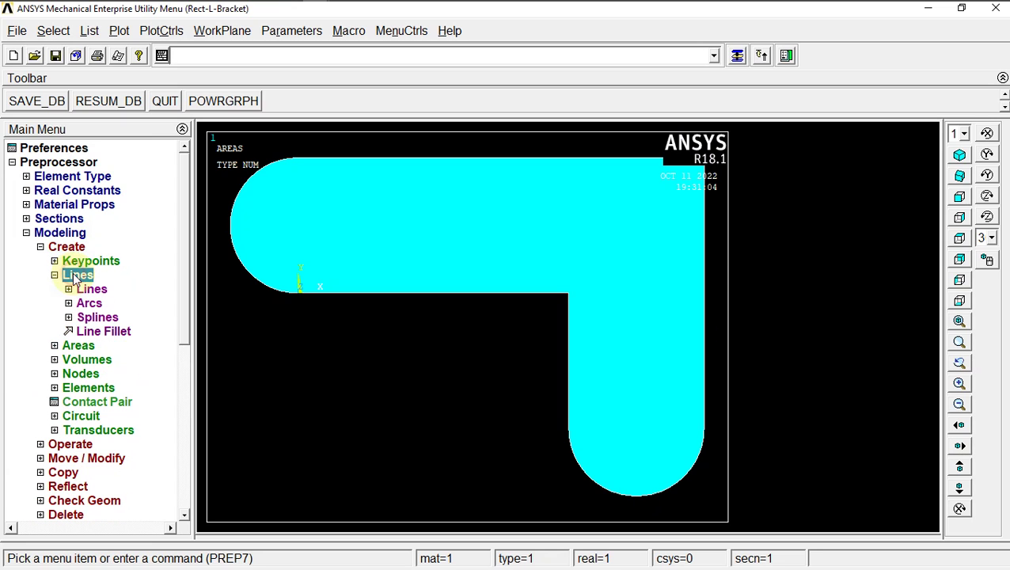
{"action": "left_click", "coordinate": [93, 330]}
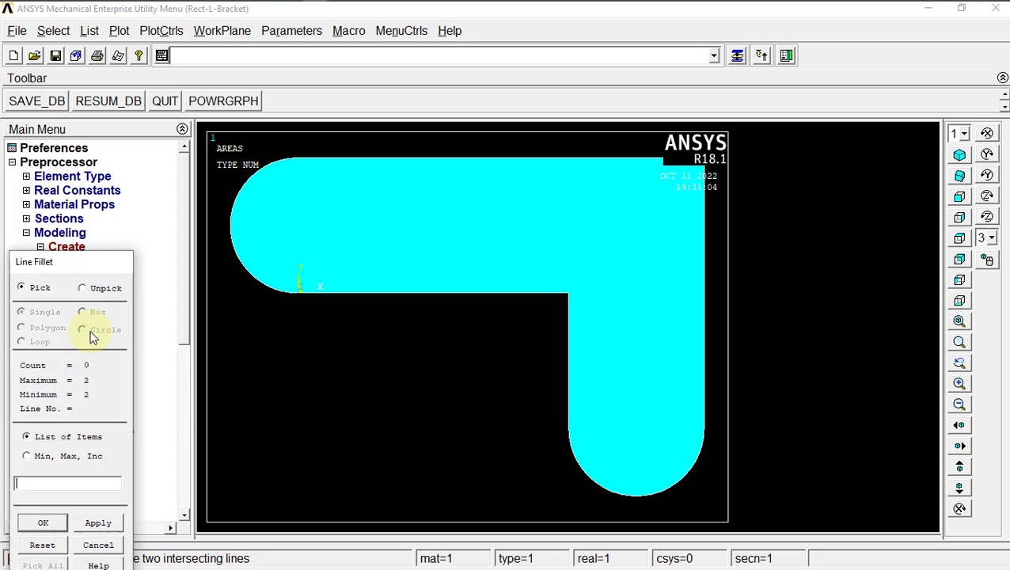
{"action": "left_click", "coordinate": [539, 293]}
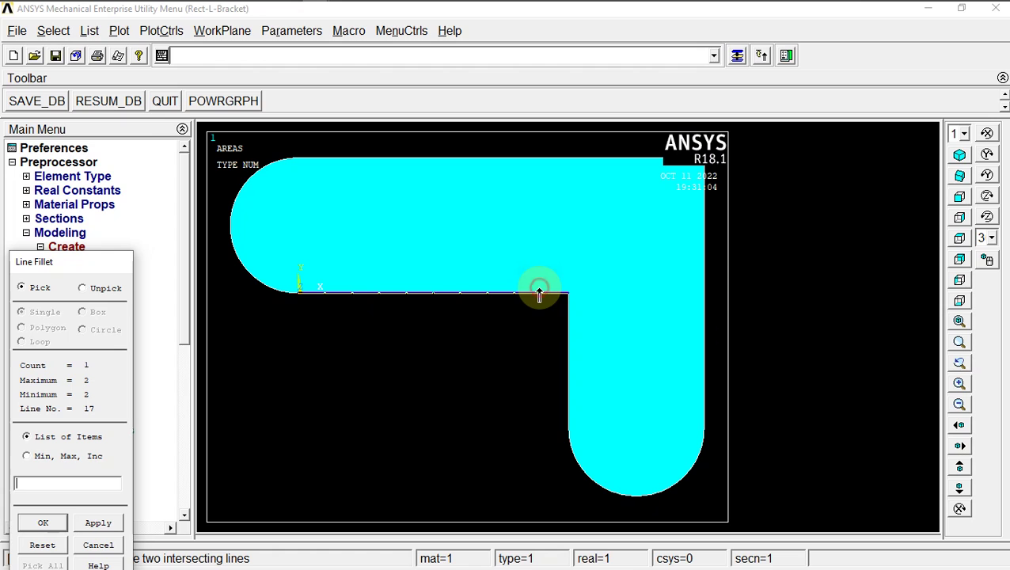
{"action": "left_click", "coordinate": [567, 325]}
{"action": "left_click", "coordinate": [32, 524]}
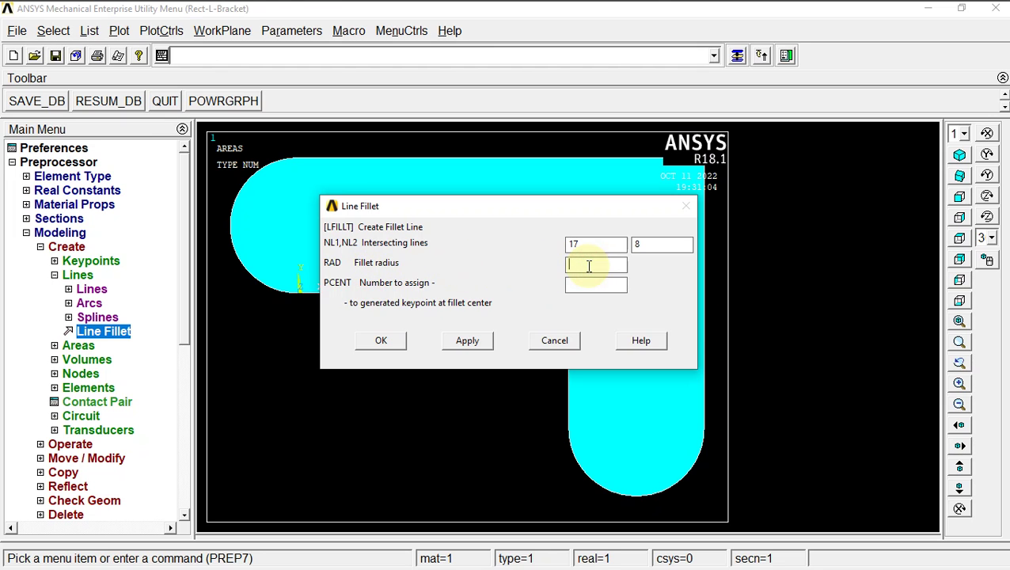
Step: Check the corner radius in the Question.png drawing and create the inner-corner line fillet with radius 10
{"action": "key", "text": "alt+Tab"}
{"action": "key", "text": "alt+Tab"}
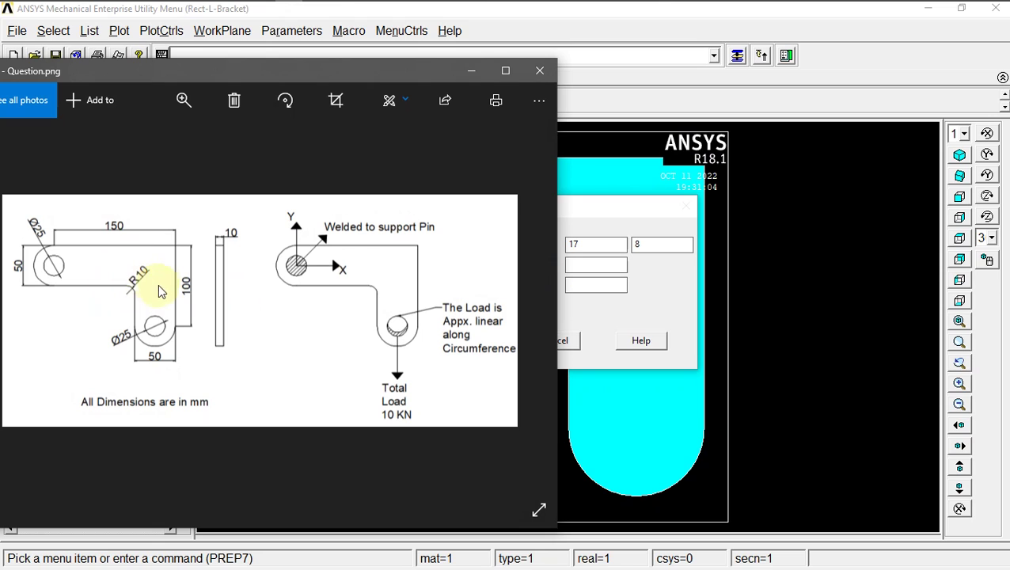
{"action": "left_click", "coordinate": [475, 77]}
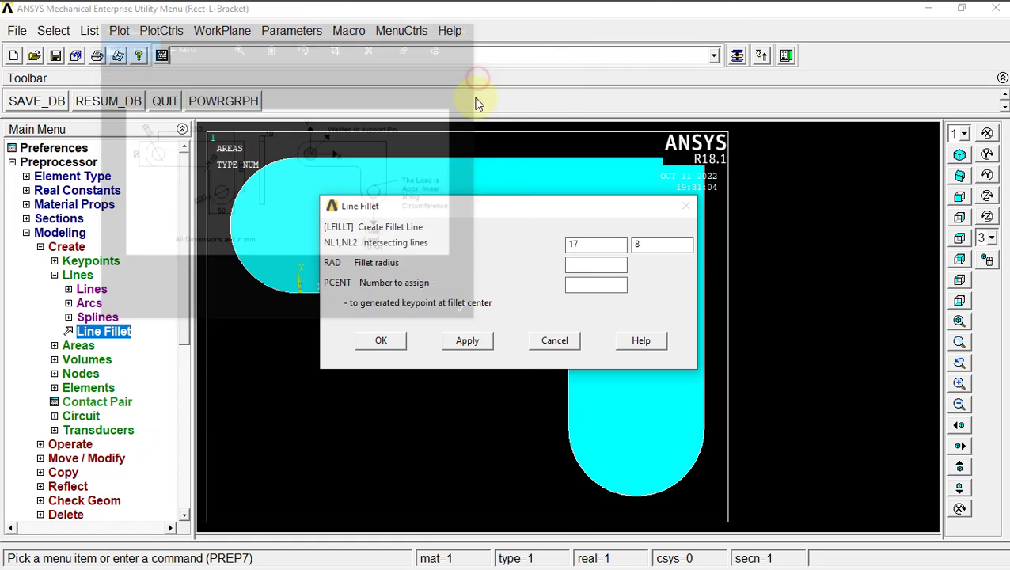
{"action": "type", "text": "10"}
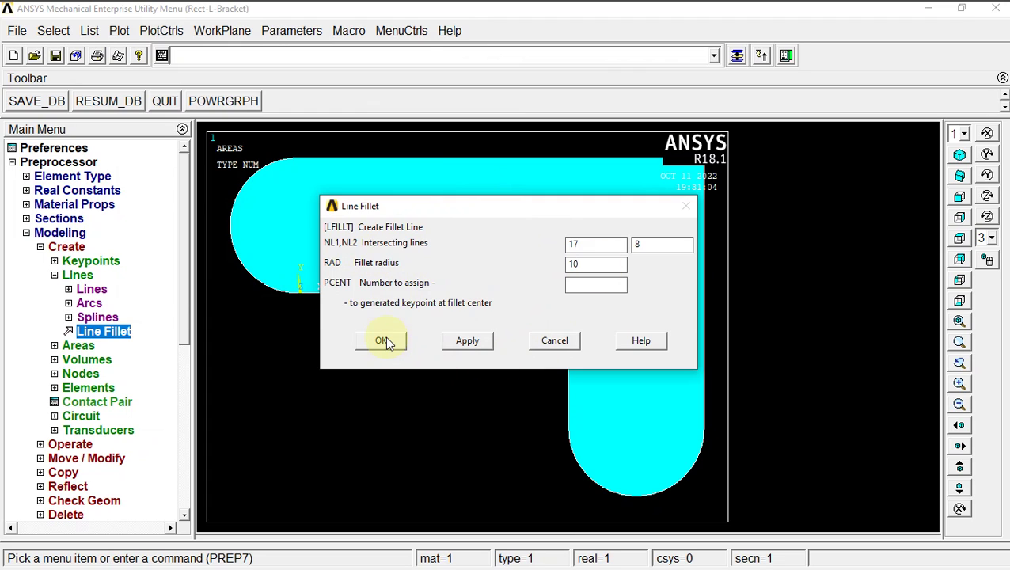
{"action": "left_click", "coordinate": [383, 340]}
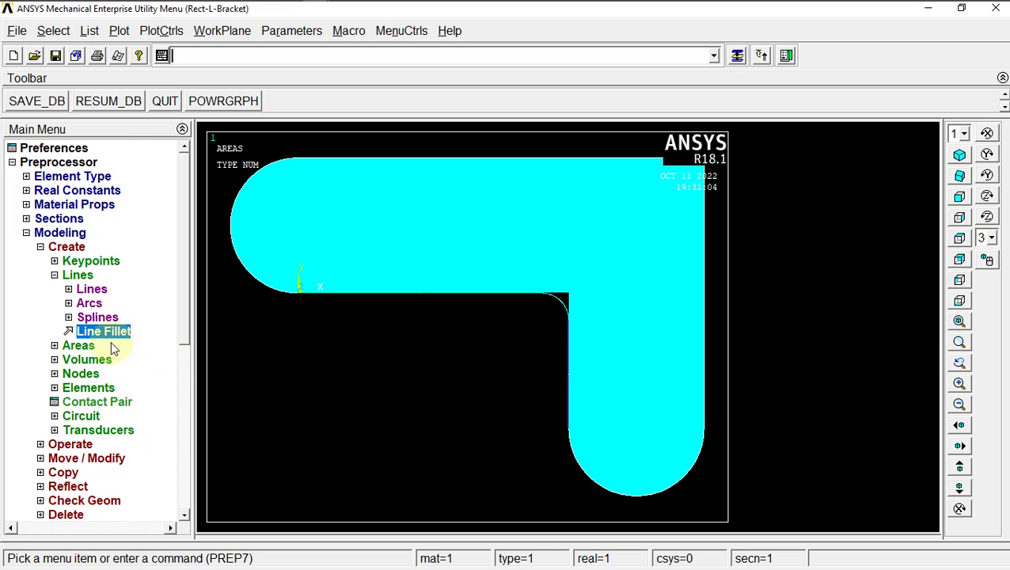
Step: Create an arbitrary area through the inner-corner keypoint and the two fillet end keypoints to fill the fillet gap
{"action": "left_click", "coordinate": [67, 274]}
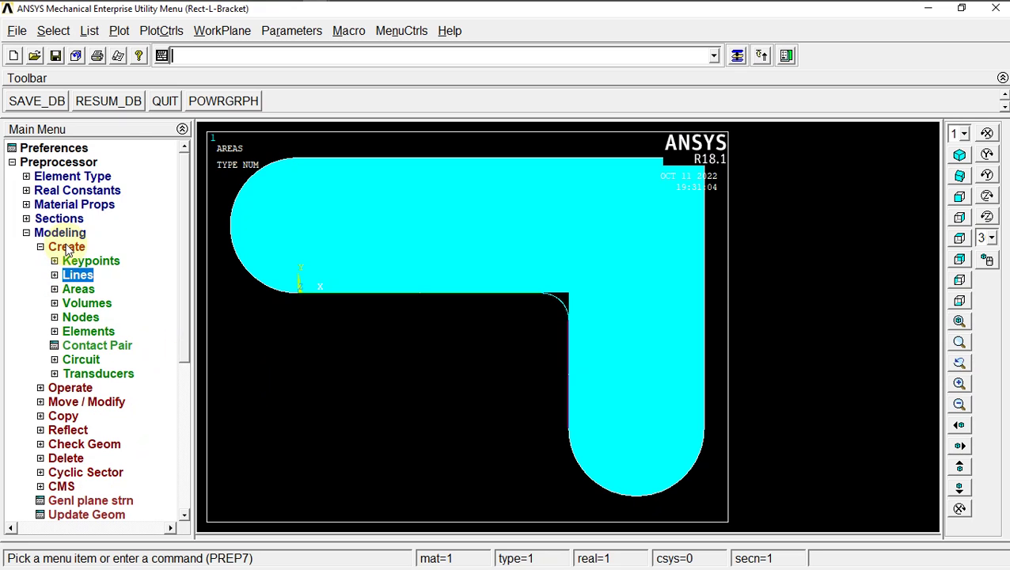
{"action": "left_click", "coordinate": [70, 291]}
{"action": "left_click", "coordinate": [93, 304]}
{"action": "left_click", "coordinate": [94, 319]}
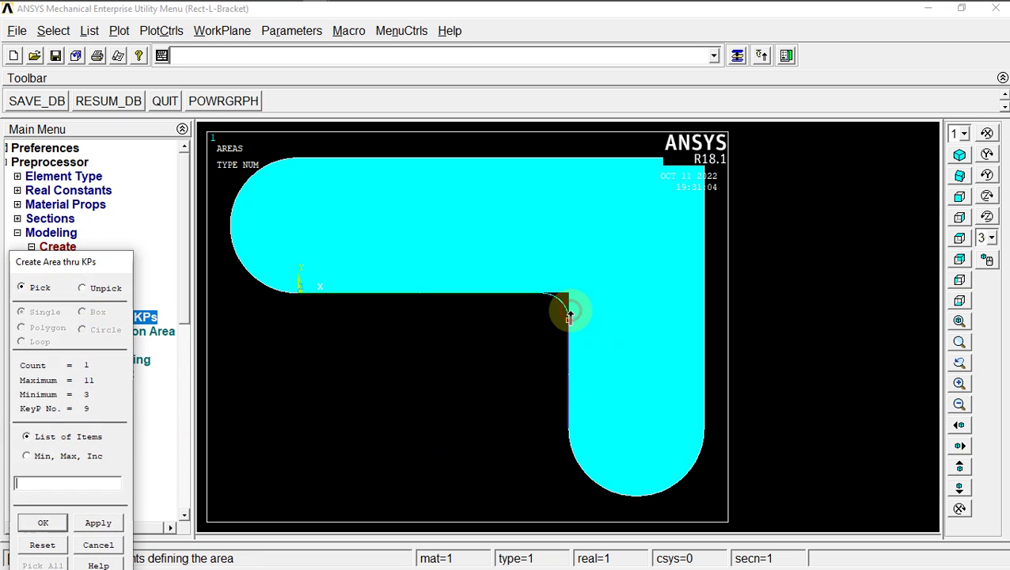
{"action": "left_click", "coordinate": [570, 287]}
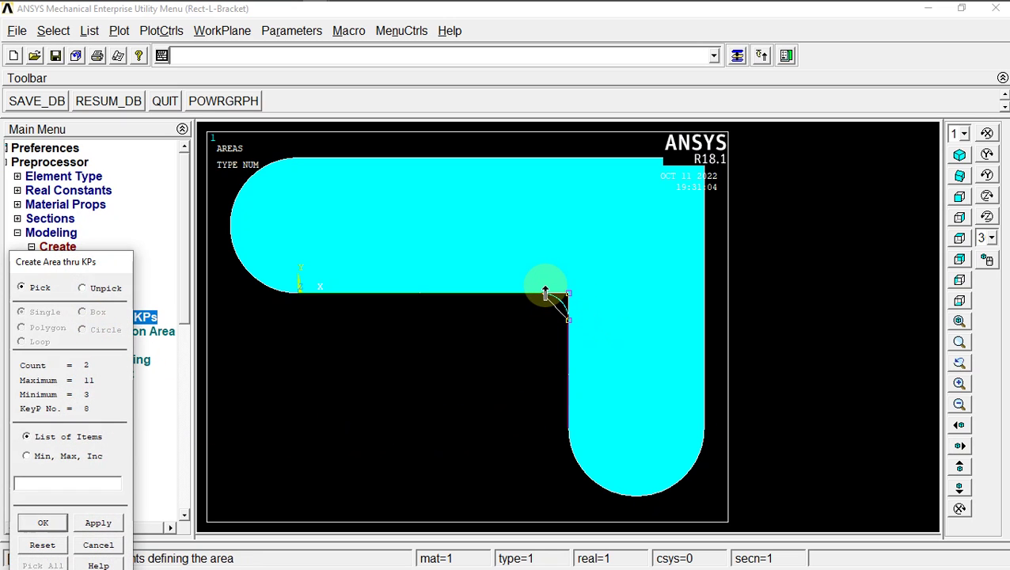
{"action": "left_click", "coordinate": [36, 522]}
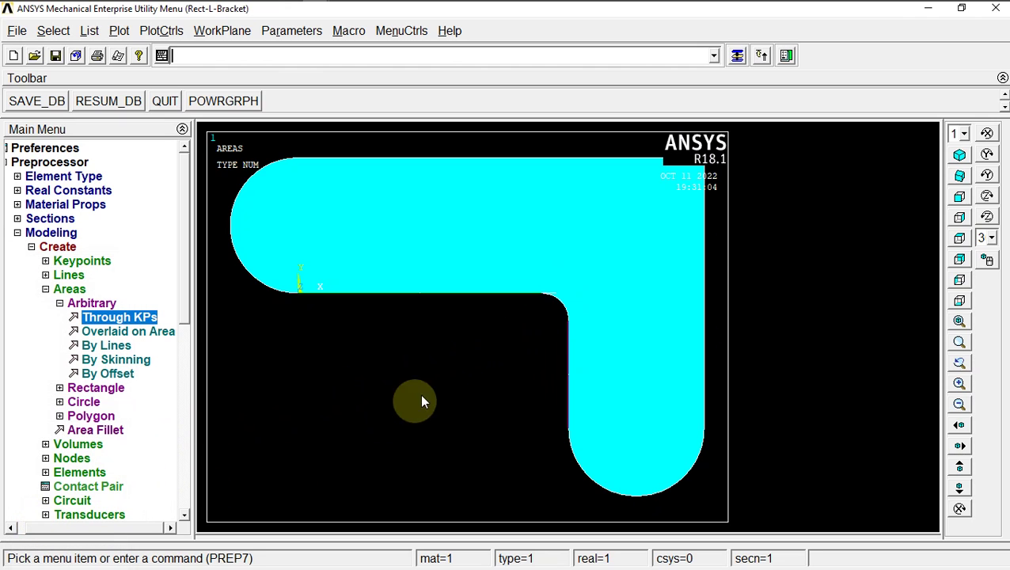
Step: Merge the fillet area with the bracket area using Boolean Add on all areas
{"action": "left_click", "coordinate": [76, 304]}
{"action": "left_click", "coordinate": [76, 290]}
{"action": "left_click", "coordinate": [76, 248]}
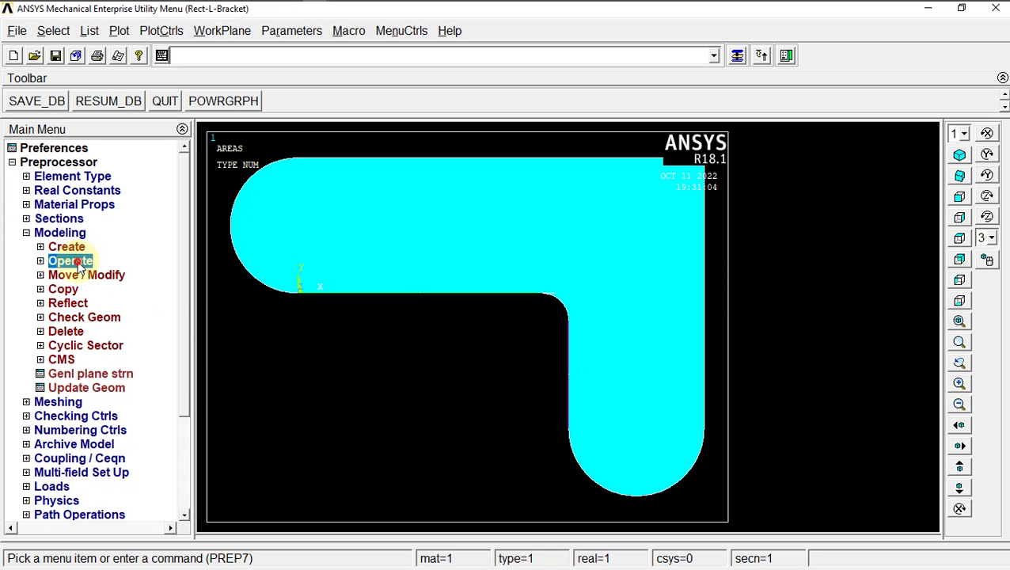
{"action": "left_click", "coordinate": [73, 261]}
{"action": "left_click", "coordinate": [86, 303]}
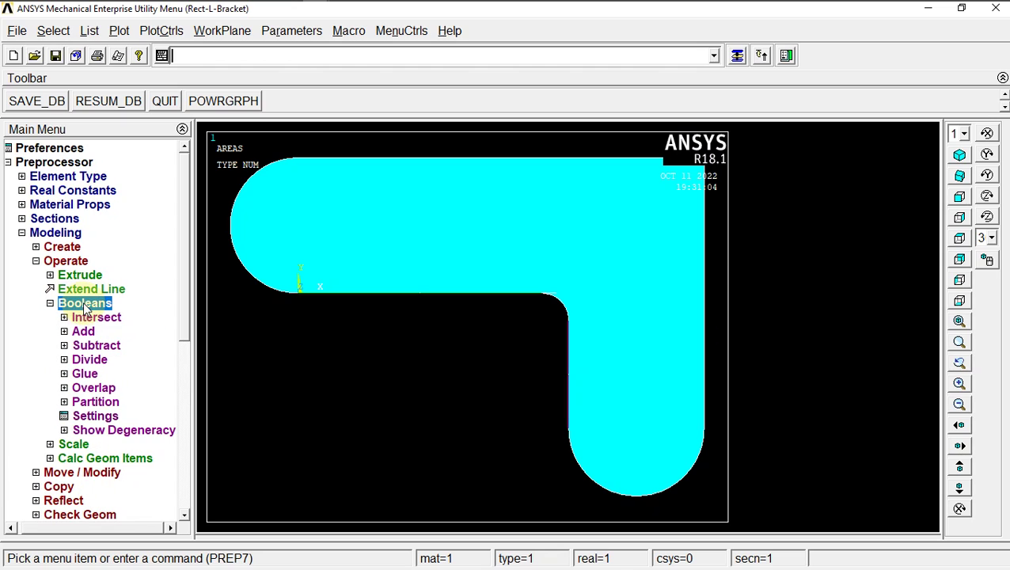
{"action": "left_click", "coordinate": [83, 332]}
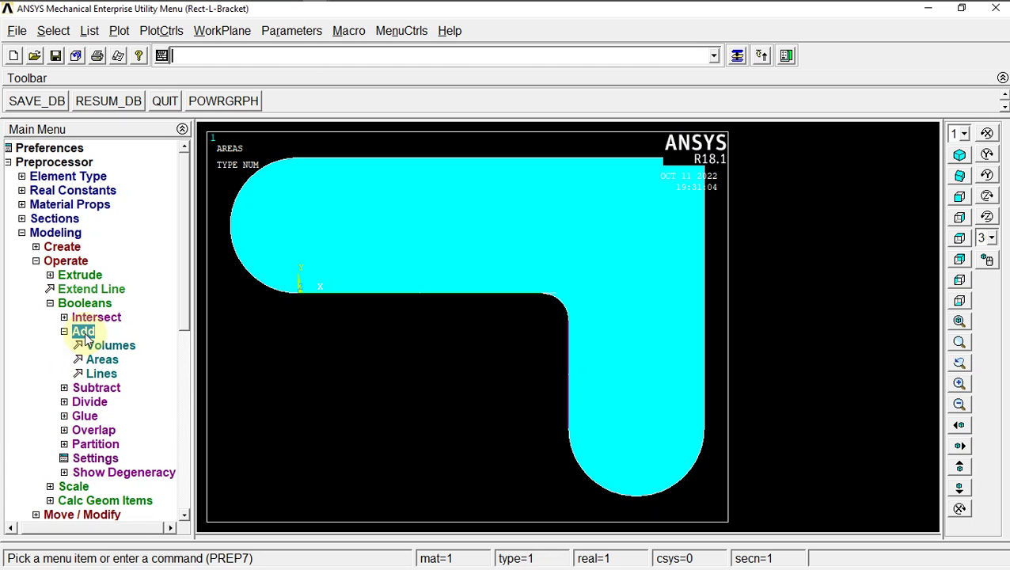
{"action": "left_click", "coordinate": [104, 360]}
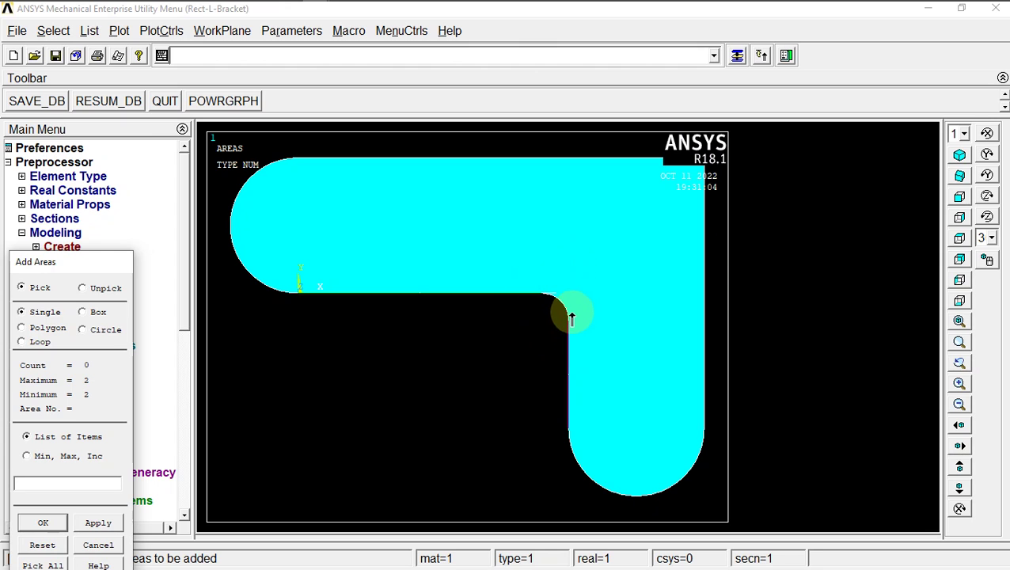
{"action": "left_click_drag", "start_coordinate": [79, 264], "coordinate": [112, 210]}
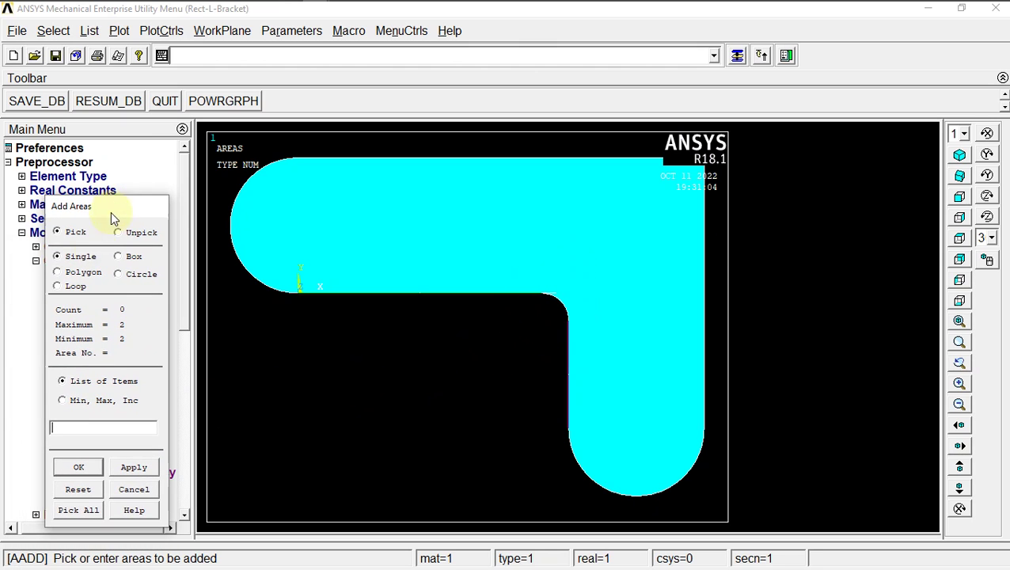
{"action": "left_click", "coordinate": [79, 511]}
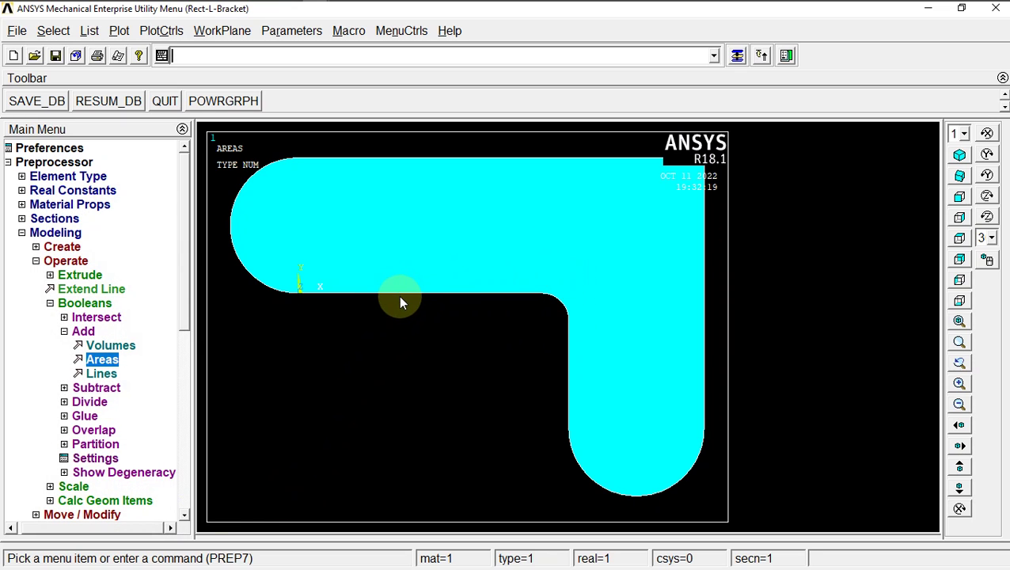
Step: Switch to the Notepad note and arrange it side by side with the Question.png drawing
{"action": "left_click", "coordinate": [70, 331]}
{"action": "left_click", "coordinate": [76, 304]}
{"action": "left_click", "coordinate": [70, 262]}
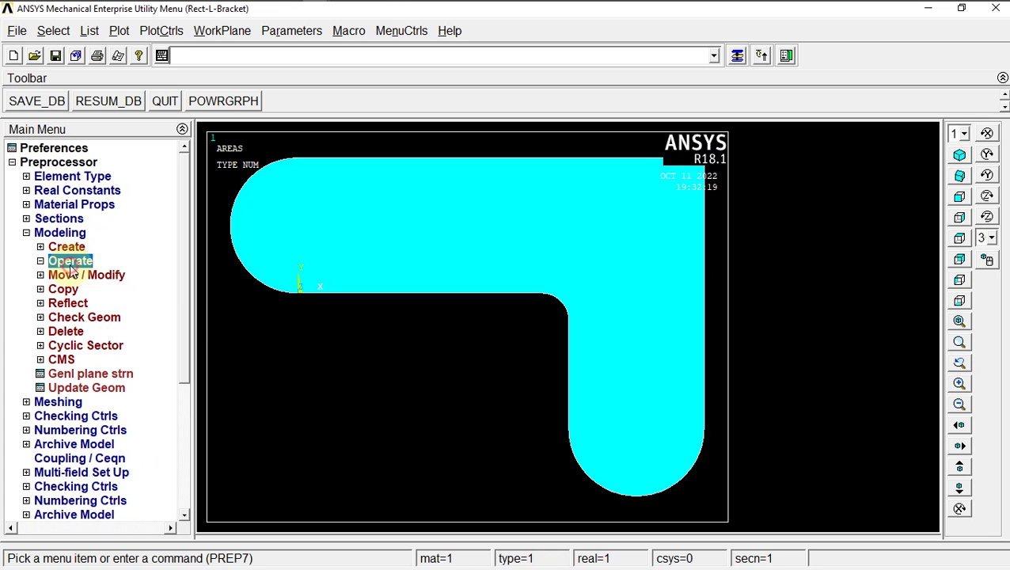
{"action": "left_click", "coordinate": [67, 247]}
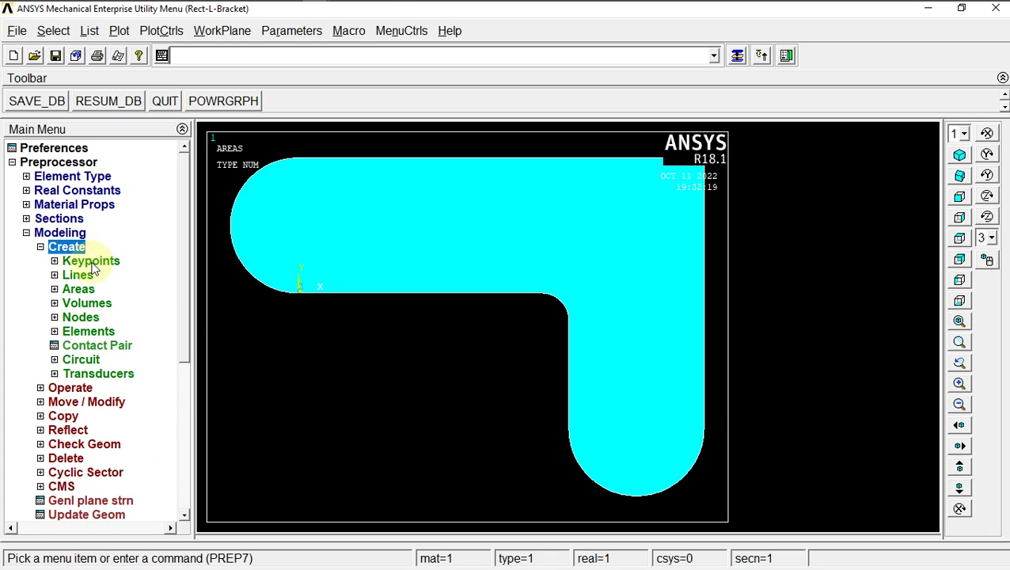
{"action": "key", "text": "alt+Tab"}
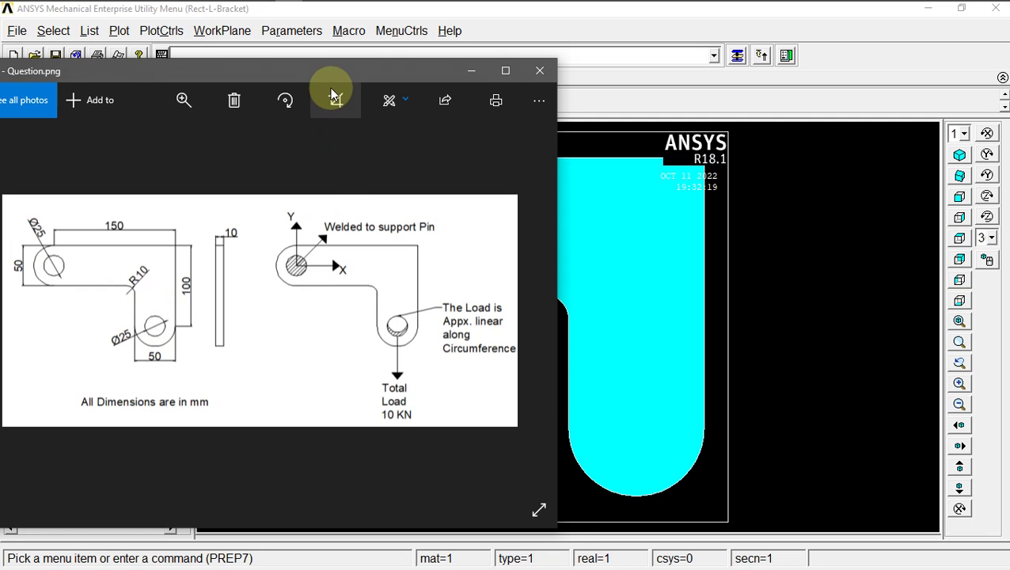
{"action": "key", "text": "alt+Tab"}
{"action": "key", "text": "alt+Tab"}
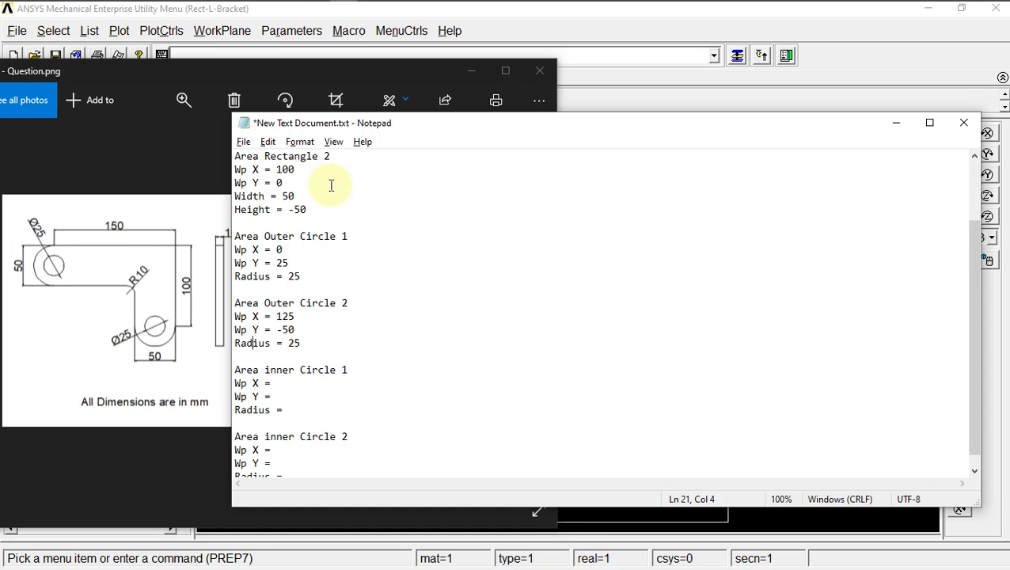
{"action": "left_click_drag", "start_coordinate": [422, 127], "coordinate": [1008, 380]}
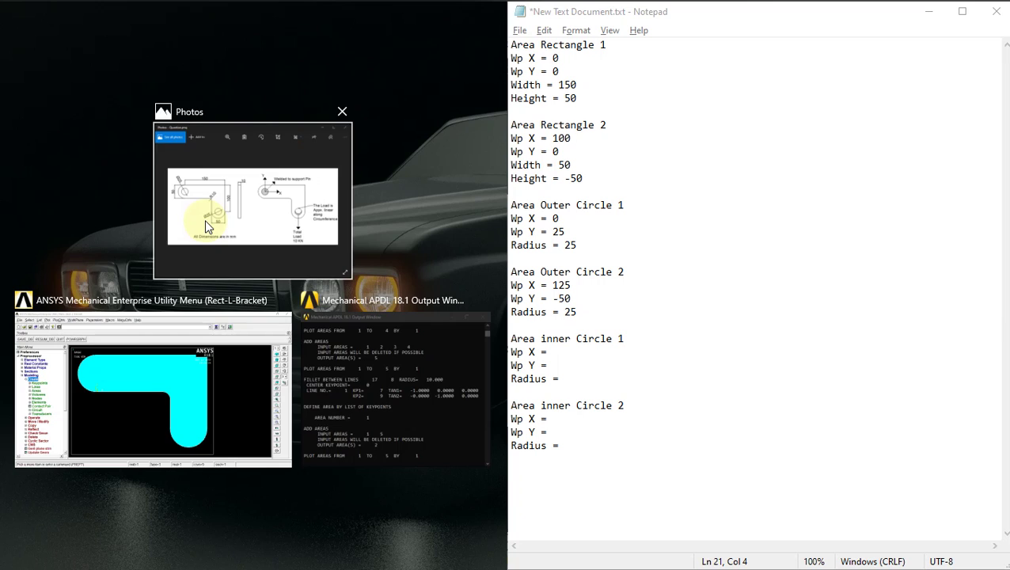
{"action": "left_click", "coordinate": [205, 222]}
Step: Fill in the note for Area inner Circle 1 with Wp X 0, Wp Y 25 and Radius 12.5
{"action": "left_click", "coordinate": [565, 354]}
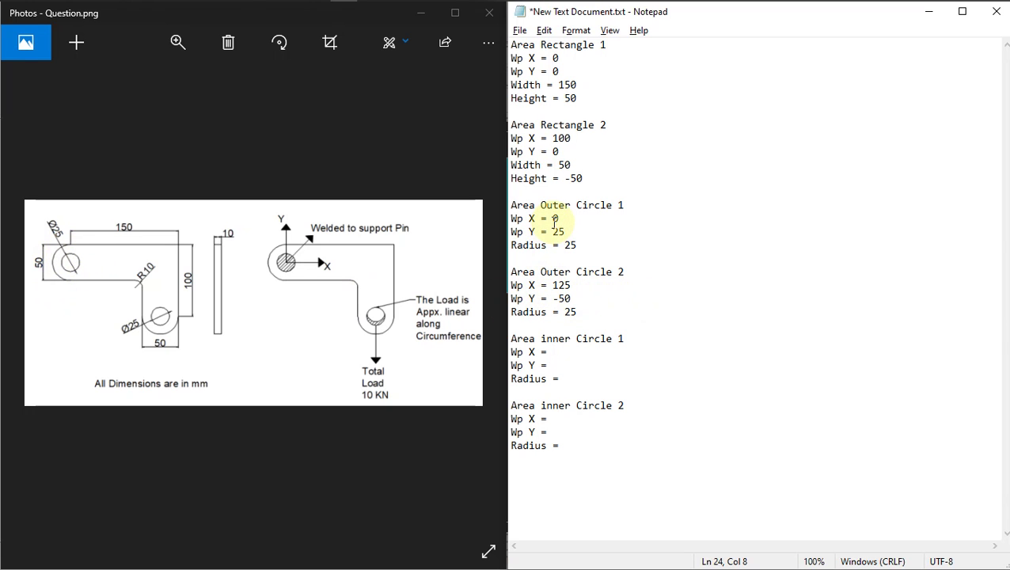
{"action": "type", "text": "0"}
{"action": "left_click", "coordinate": [558, 366]}
{"action": "left_click", "coordinate": [552, 219]}
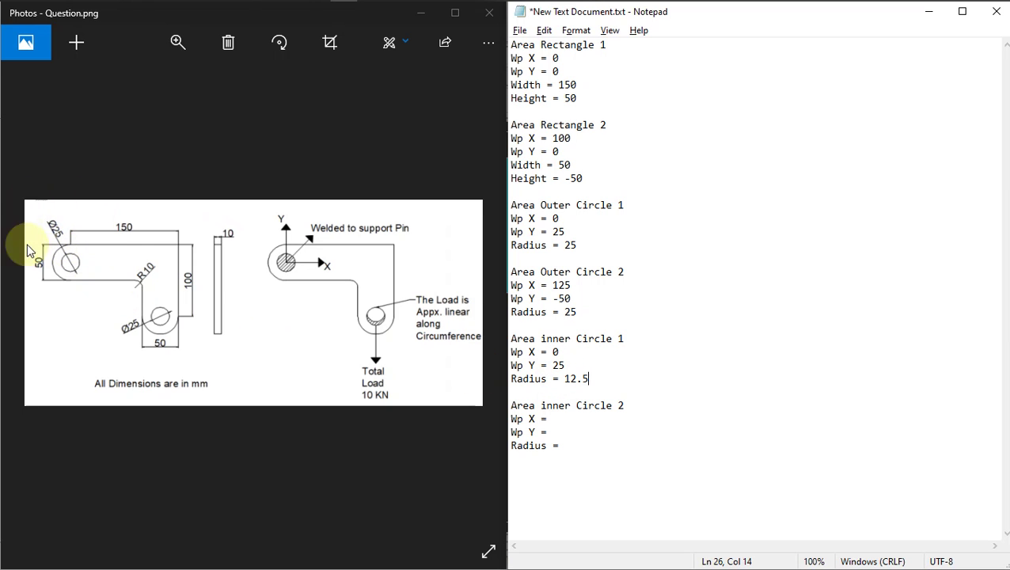
Step: Fill in Area inner Circle 2 by copying Outer Circle 2's values, Wp X 125 and Wp Y -50, and changing the Radius to 12.5
{"action": "left_click", "coordinate": [564, 419]}
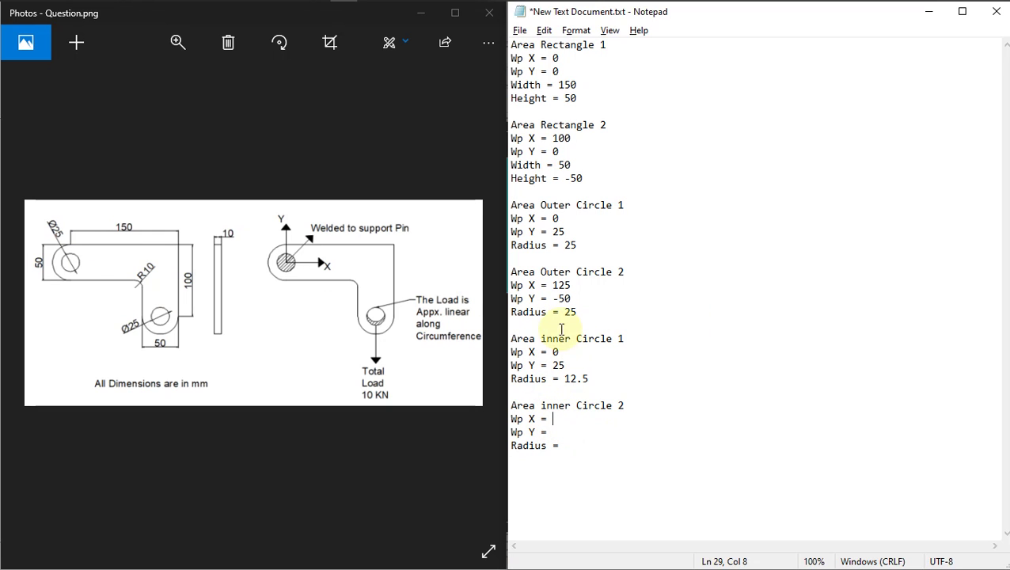
{"action": "left_click_drag", "start_coordinate": [511, 287], "coordinate": [581, 312]}
{"action": "key", "text": "ctrl+c"}
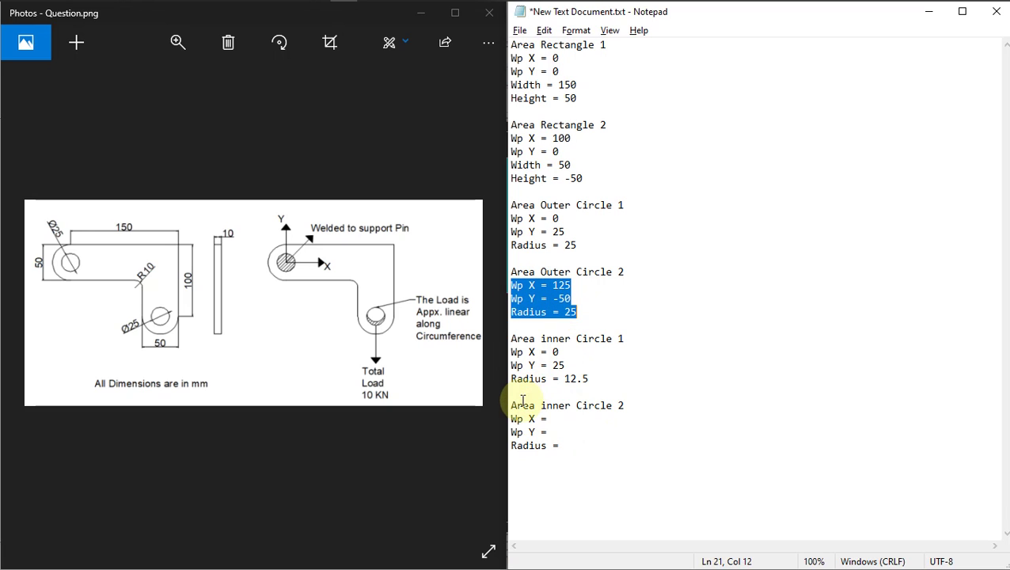
{"action": "left_click_drag", "start_coordinate": [508, 419], "coordinate": [578, 454]}
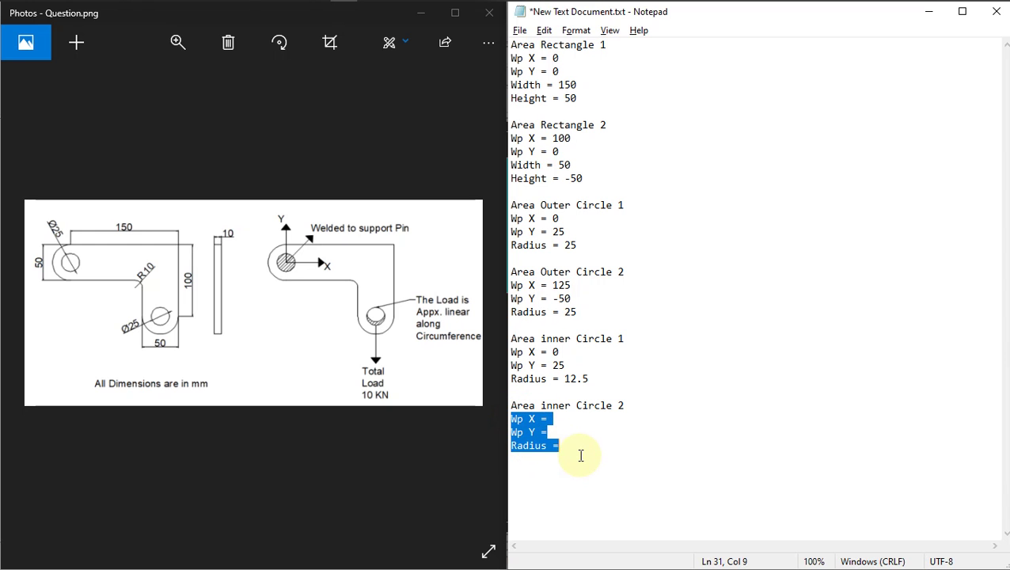
{"action": "key", "text": "ctrl+v"}
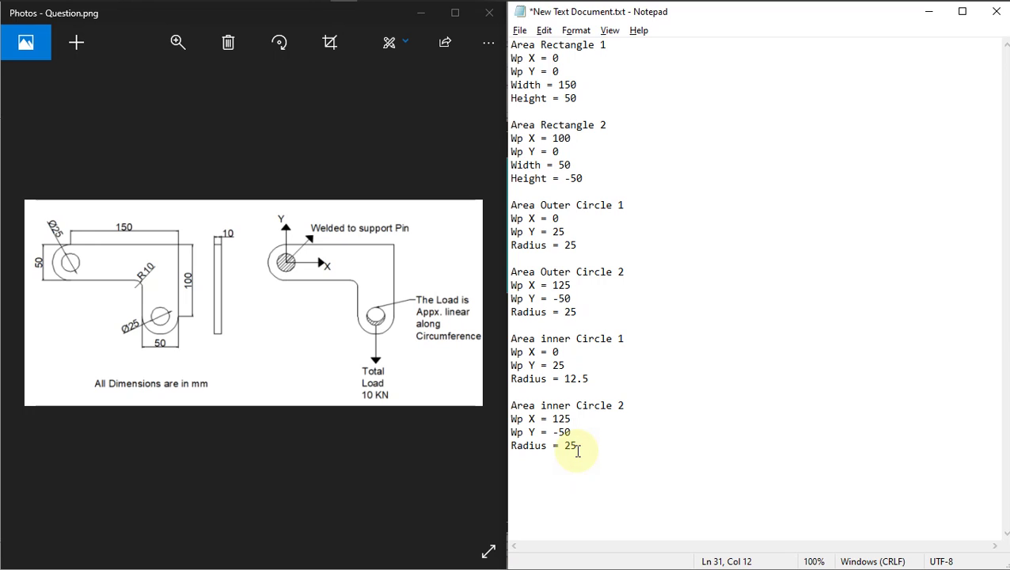
{"action": "type", "text": "12."}
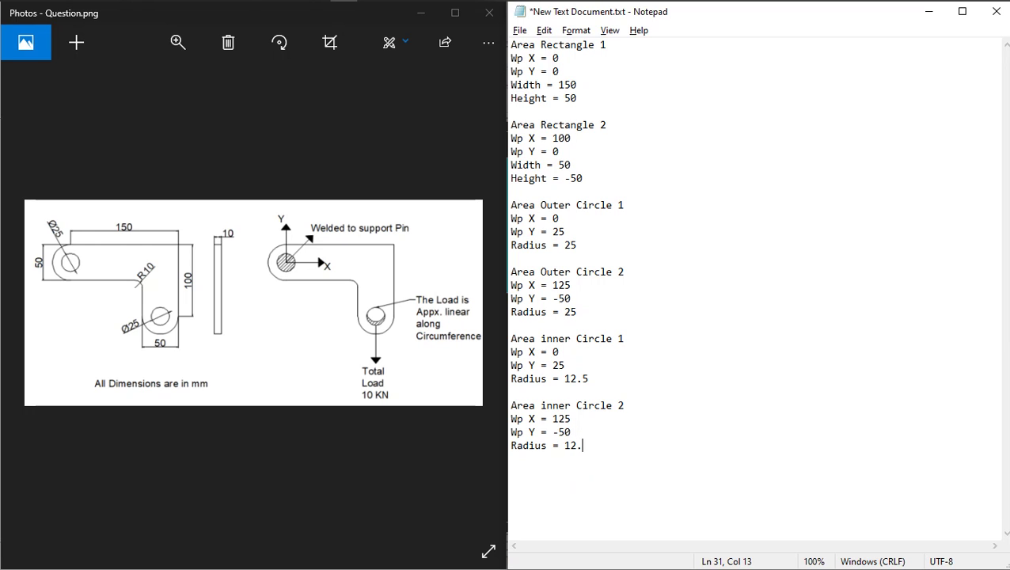
{"action": "left_click", "coordinate": [583, 419]}
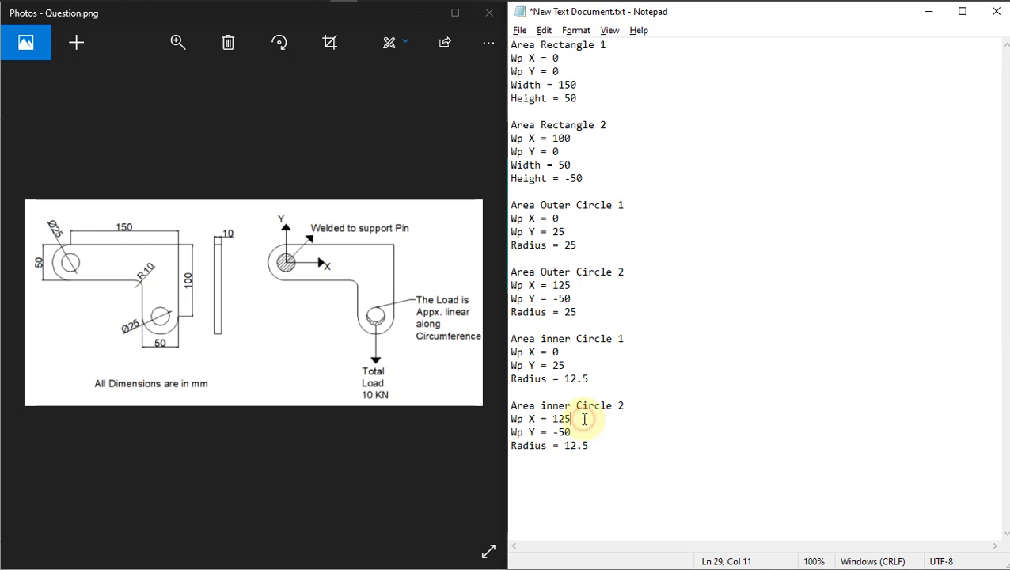
{"action": "left_click_drag", "start_coordinate": [687, 21], "coordinate": [633, 123]}
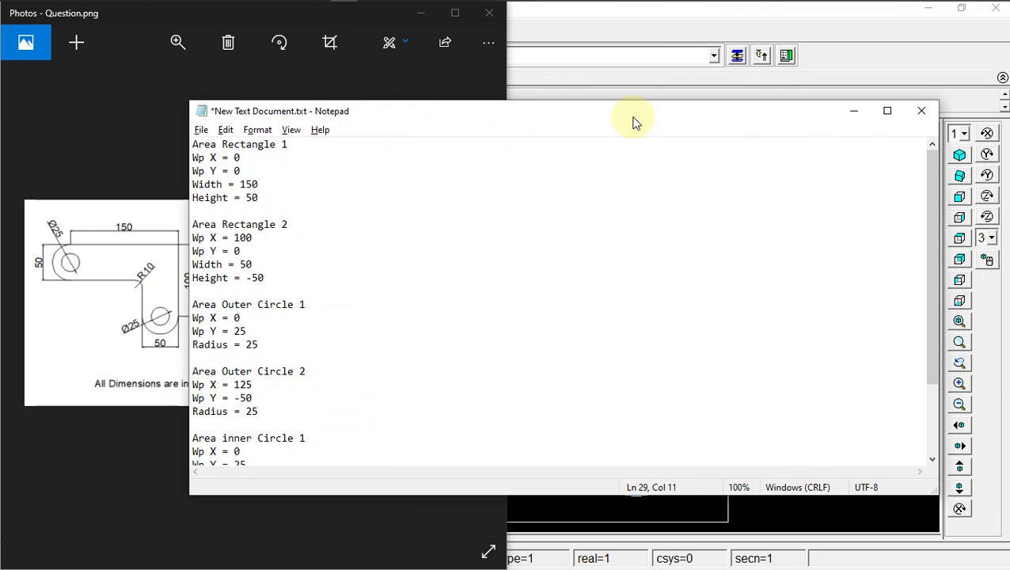
Step: Clear the note and the Question.png drawing off the ANSYS window, and check the inner circle values in the note
{"action": "left_click", "coordinate": [842, 114]}
{"action": "left_click", "coordinate": [427, 13]}
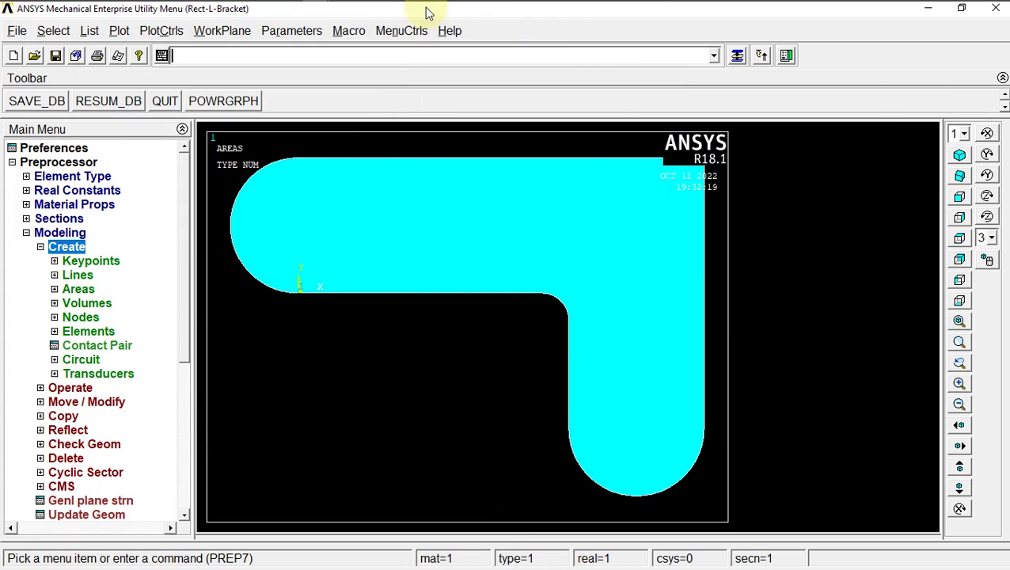
{"action": "key", "text": "alt+Tab"}
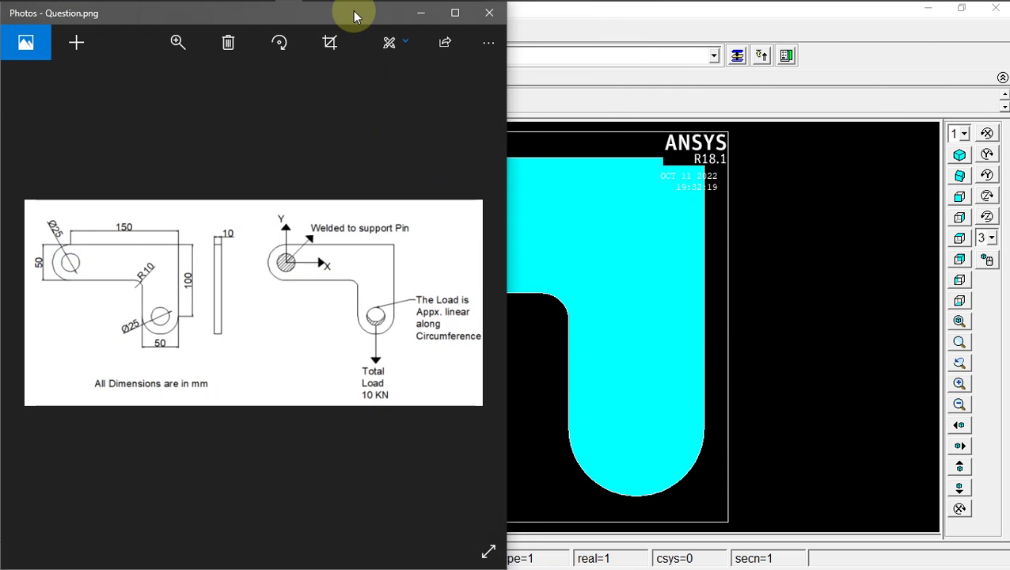
{"action": "left_click_drag", "start_coordinate": [354, 15], "coordinate": [359, 73]}
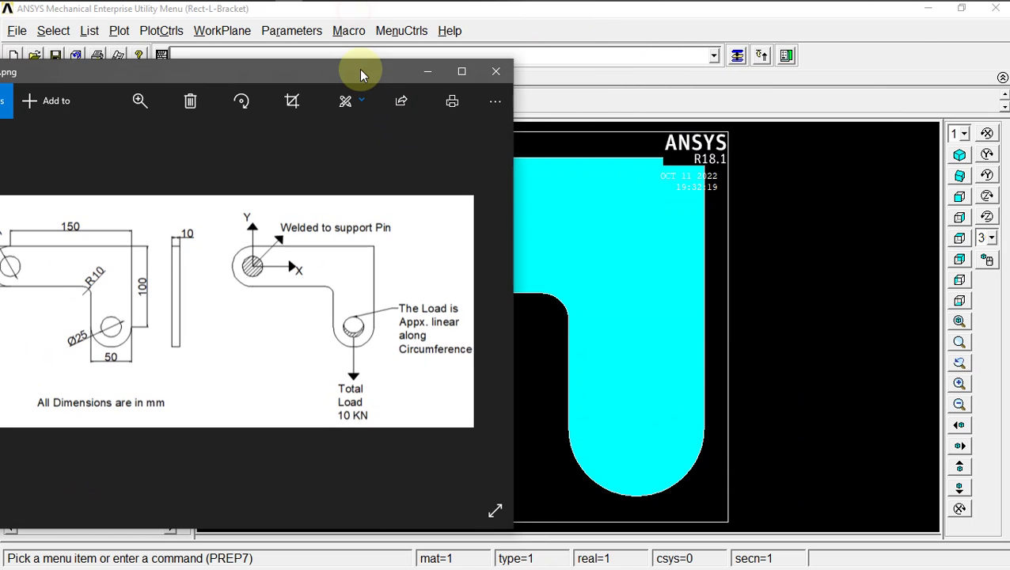
{"action": "left_click", "coordinate": [427, 72]}
{"action": "key", "text": "alt+Tab"}
{"action": "key", "text": "alt+Tab"}
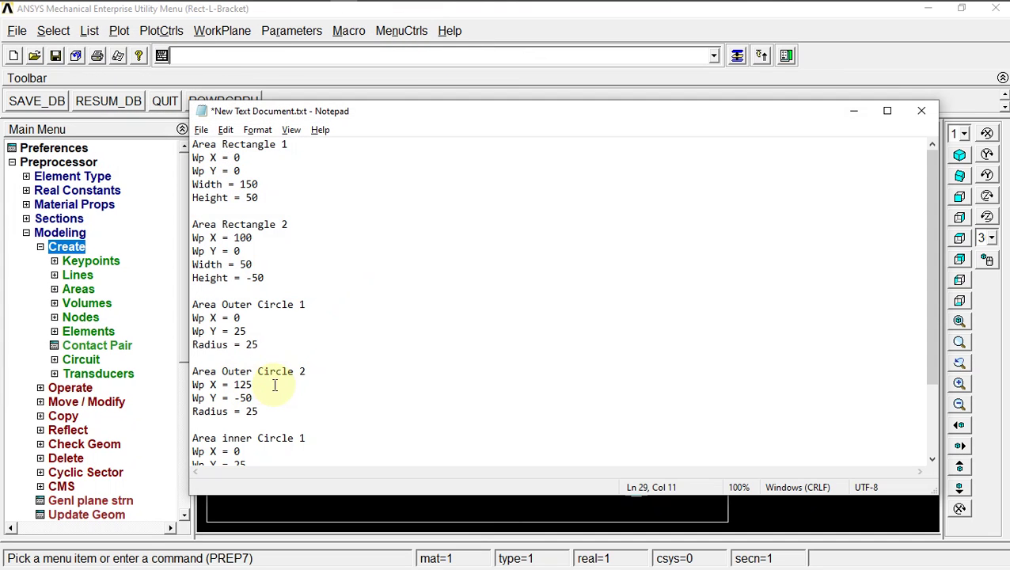
{"action": "scroll", "coordinate": [254, 384], "scroll_direction": "down", "scroll_amount": 3}
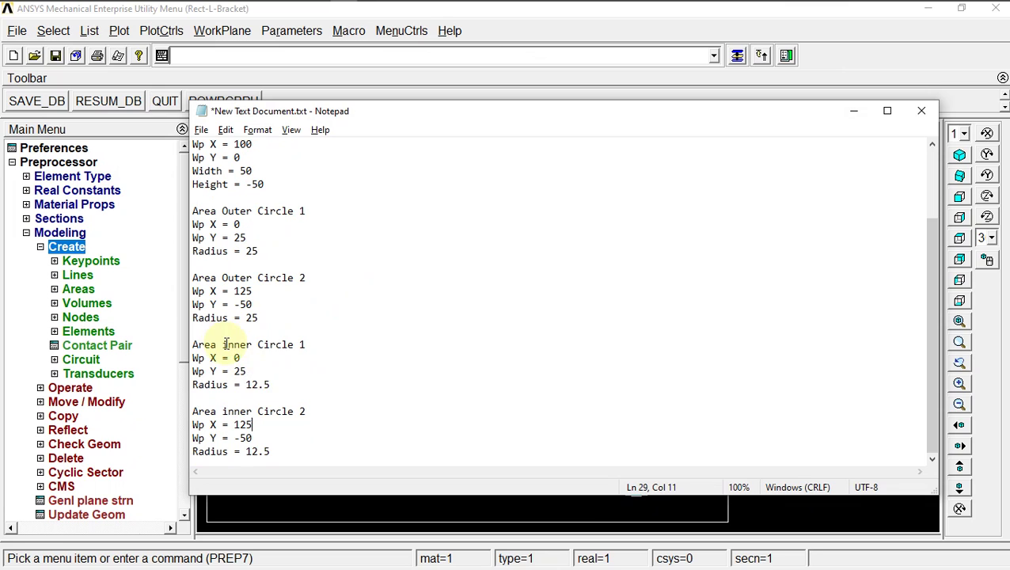
{"action": "key", "text": "alt+Tab"}
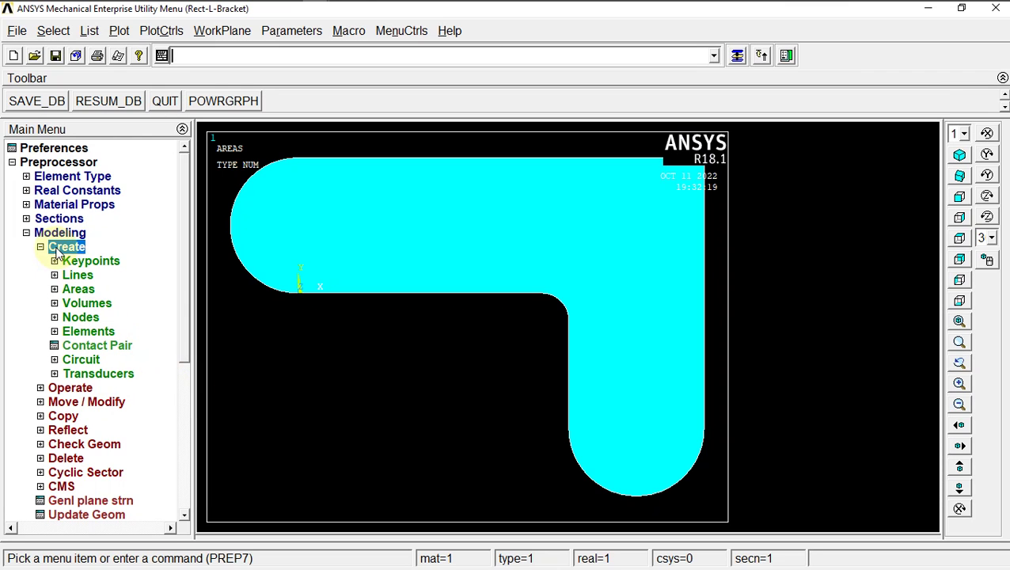
Step: Create a solid circular area for inner circle 1 with WP X 0, WP Y 25 and Radius 12.5
{"action": "left_click", "coordinate": [78, 290]}
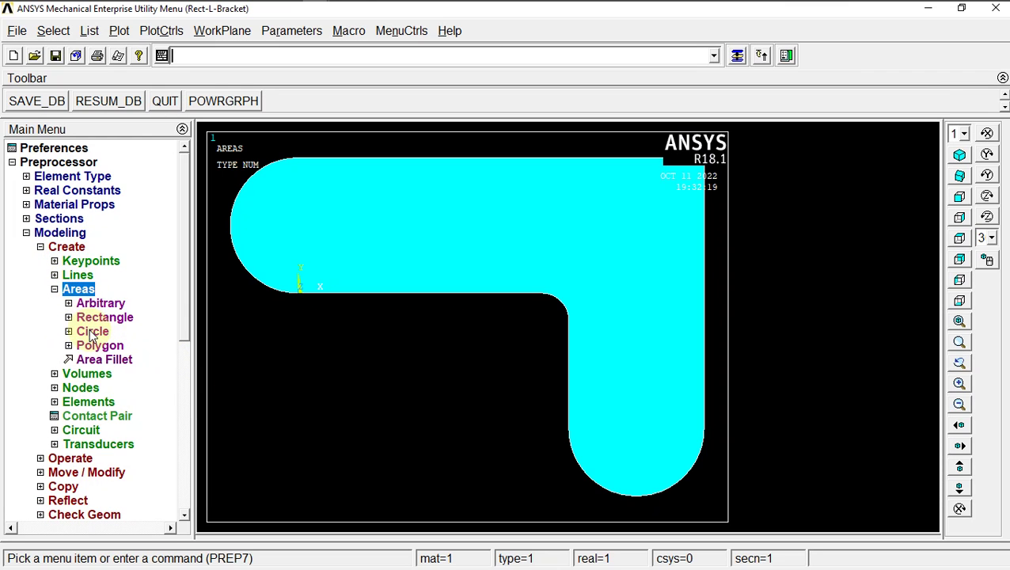
{"action": "left_click", "coordinate": [89, 333]}
{"action": "left_click", "coordinate": [100, 346]}
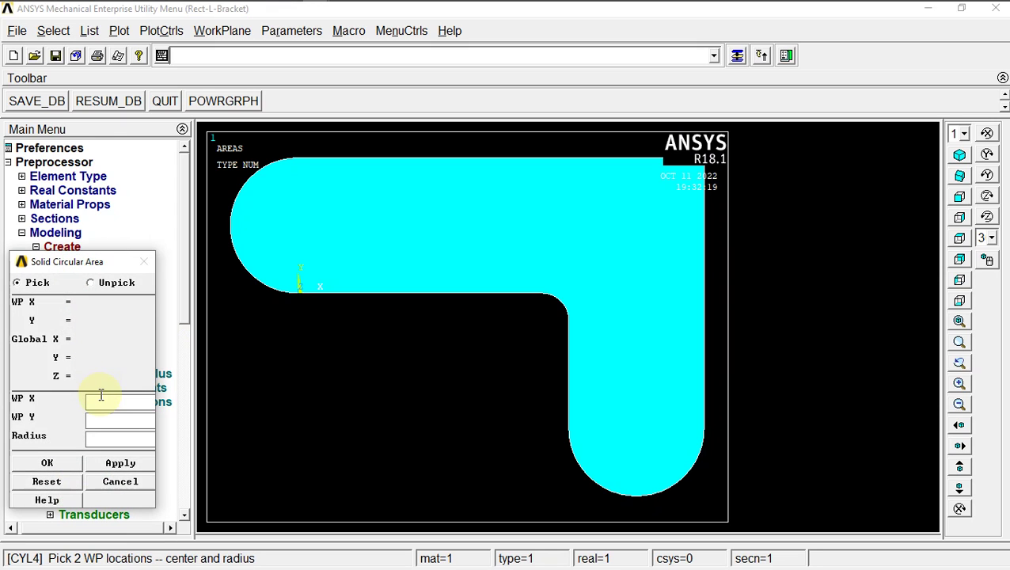
{"action": "key", "text": "alt+Tab"}
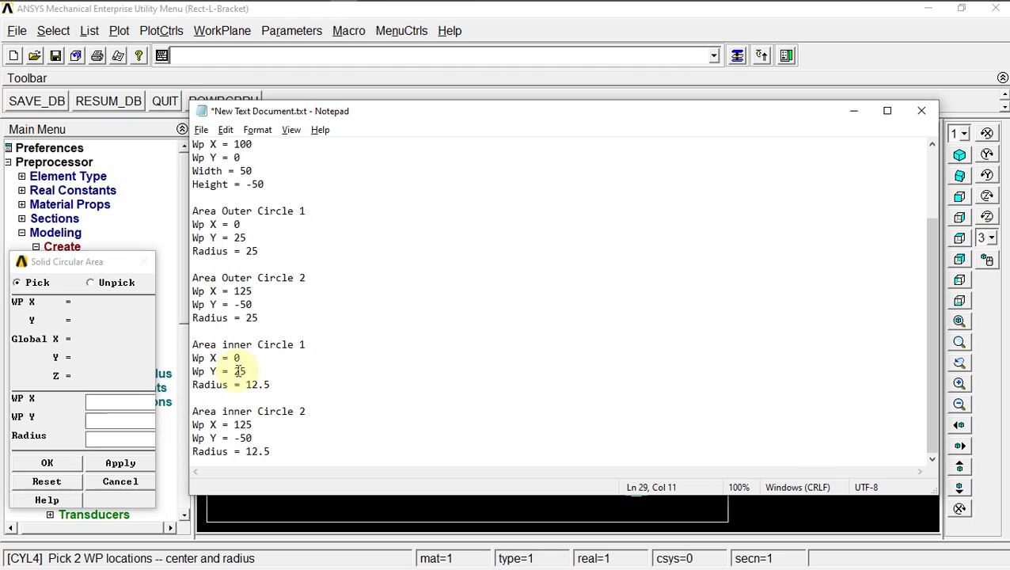
{"action": "key", "text": "alt+Tab"}
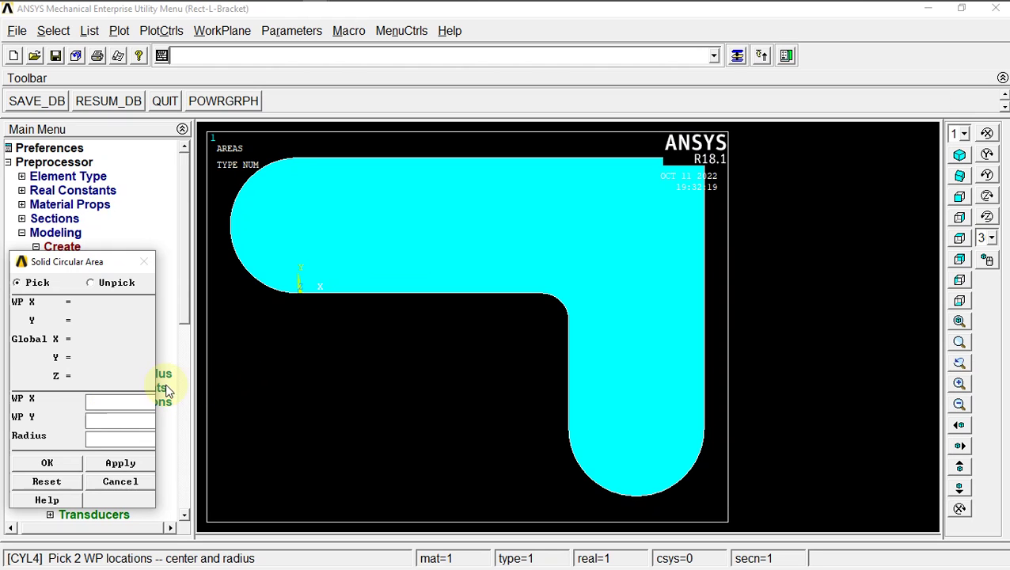
{"action": "type", "text": "0"}
{"action": "key", "text": "alt+Tab"}
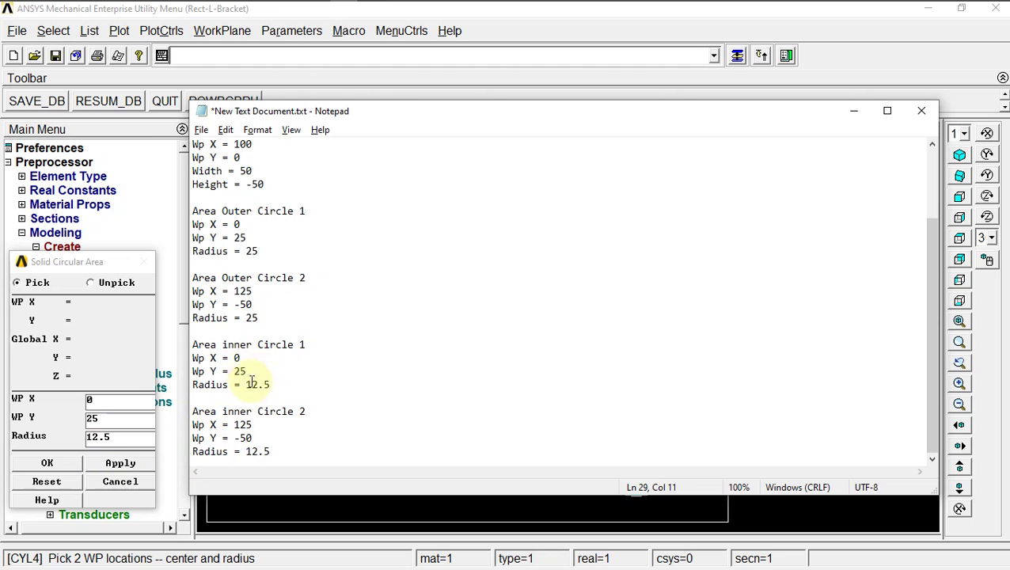
{"action": "left_click", "coordinate": [140, 422]}
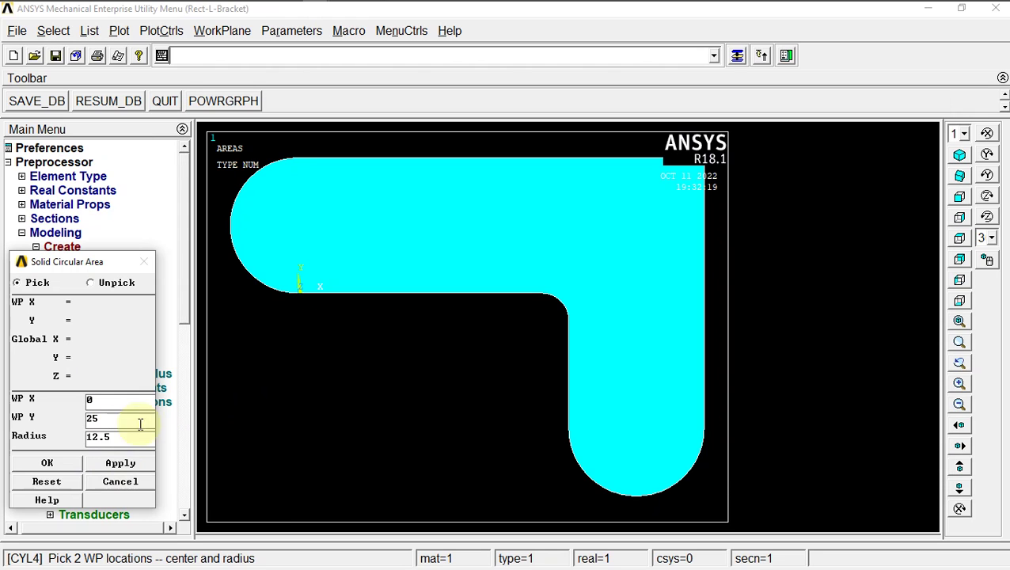
{"action": "left_click", "coordinate": [59, 463]}
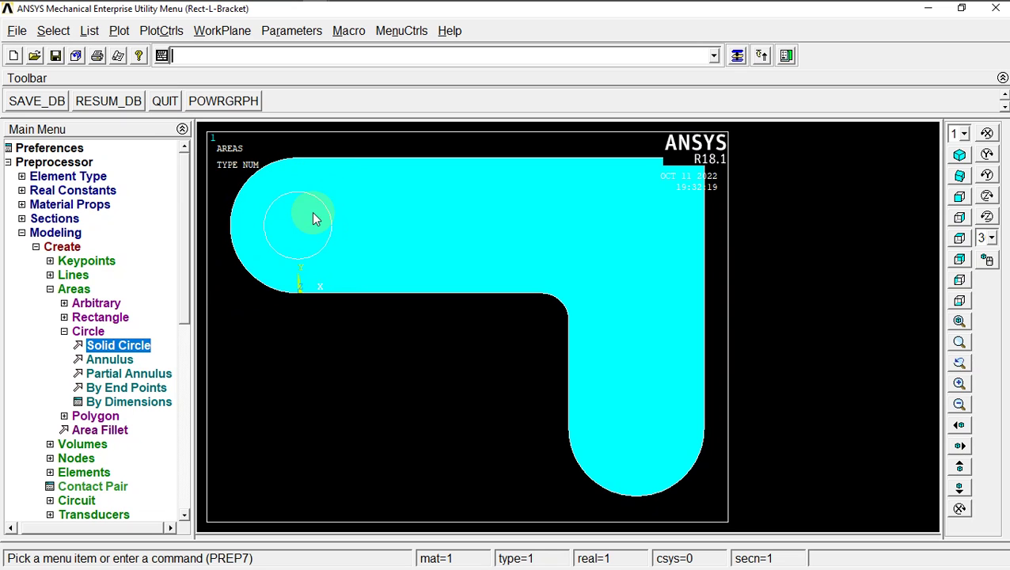
Step: Create a solid circular area for inner circle 2 with WP X 125, WP Y -50 and Radius 12.5
{"action": "left_click", "coordinate": [147, 345]}
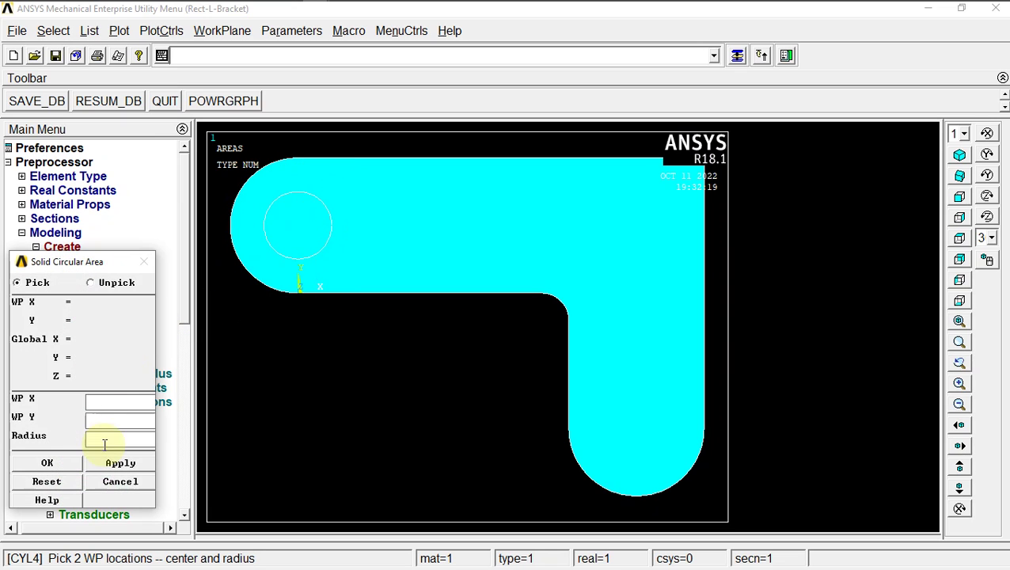
{"action": "key", "text": "alt+Tab"}
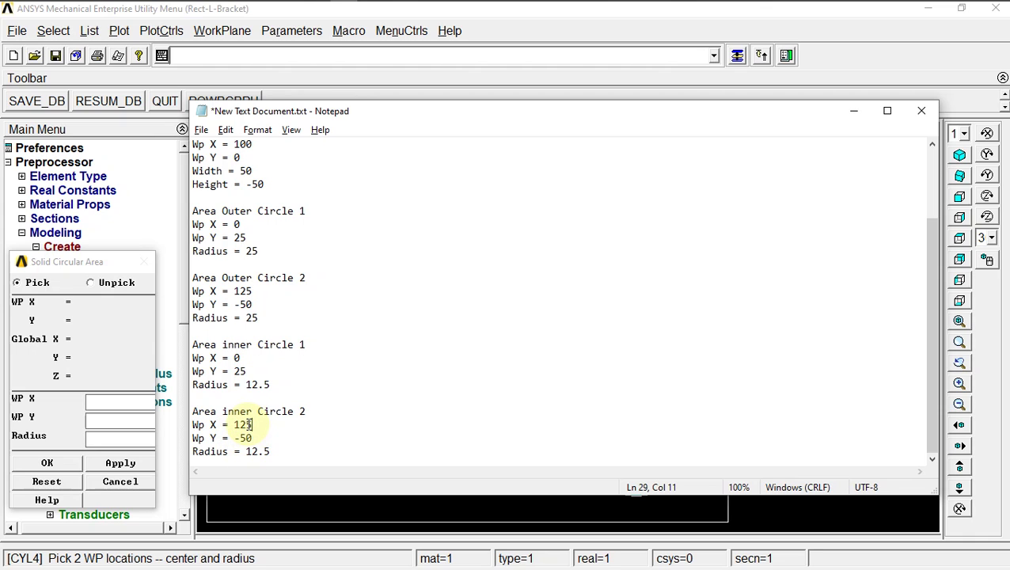
{"action": "key", "text": "alt+Tab"}
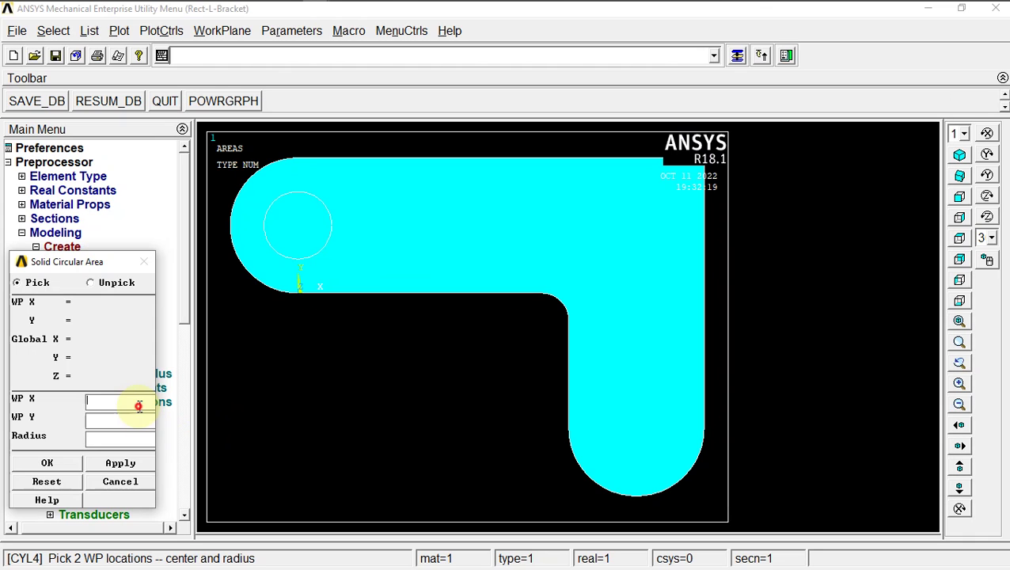
{"action": "type", "text": "12.5"}
{"action": "key", "text": "alt+Tab"}
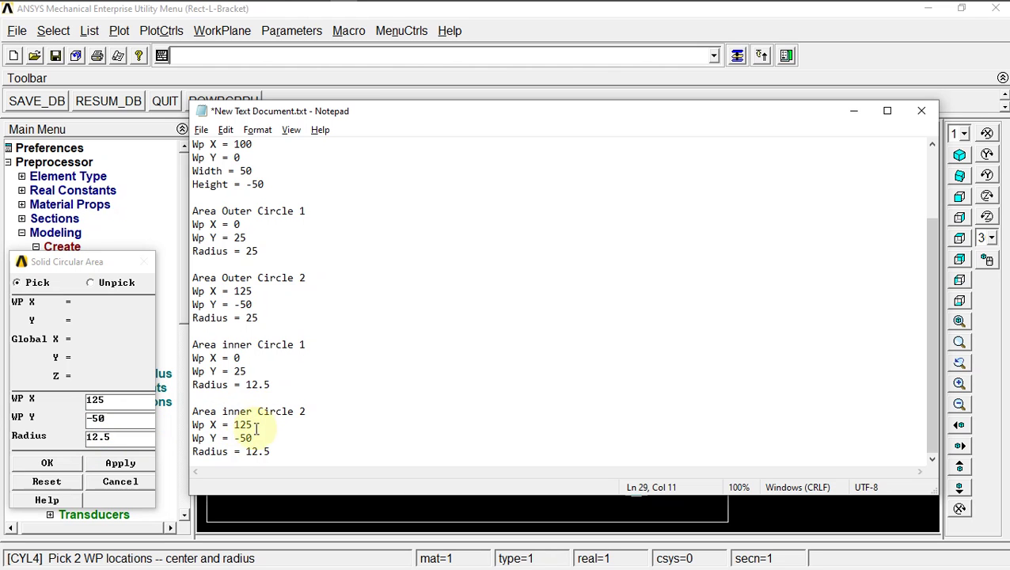
{"action": "key", "text": "alt+Tab"}
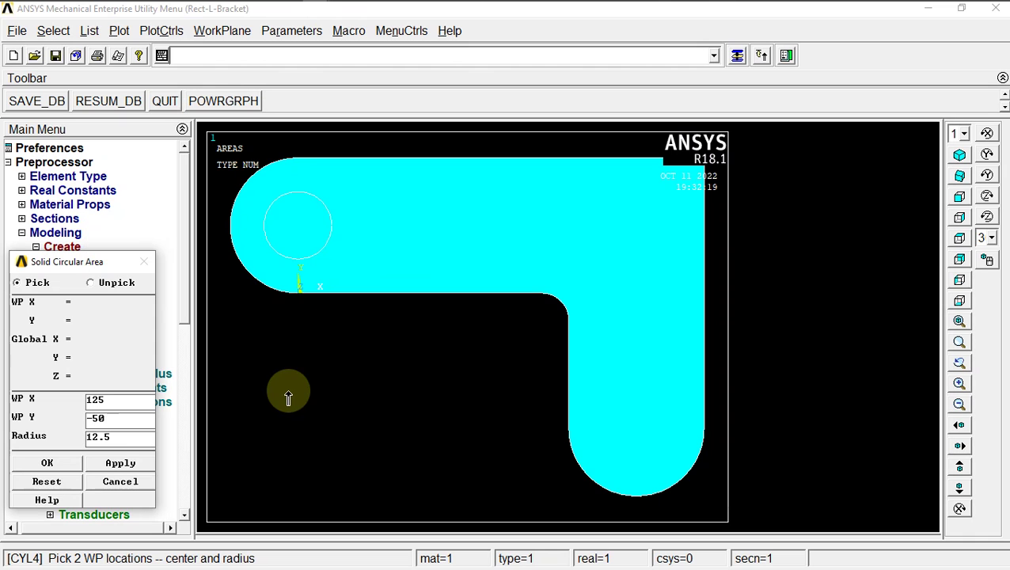
{"action": "left_click", "coordinate": [47, 464]}
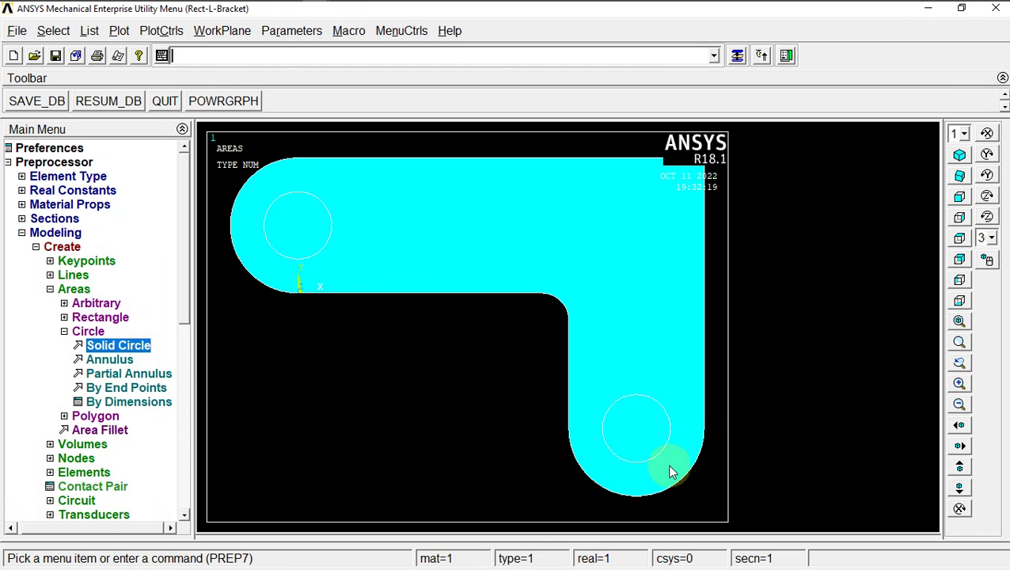
{"action": "left_click", "coordinate": [65, 331]}
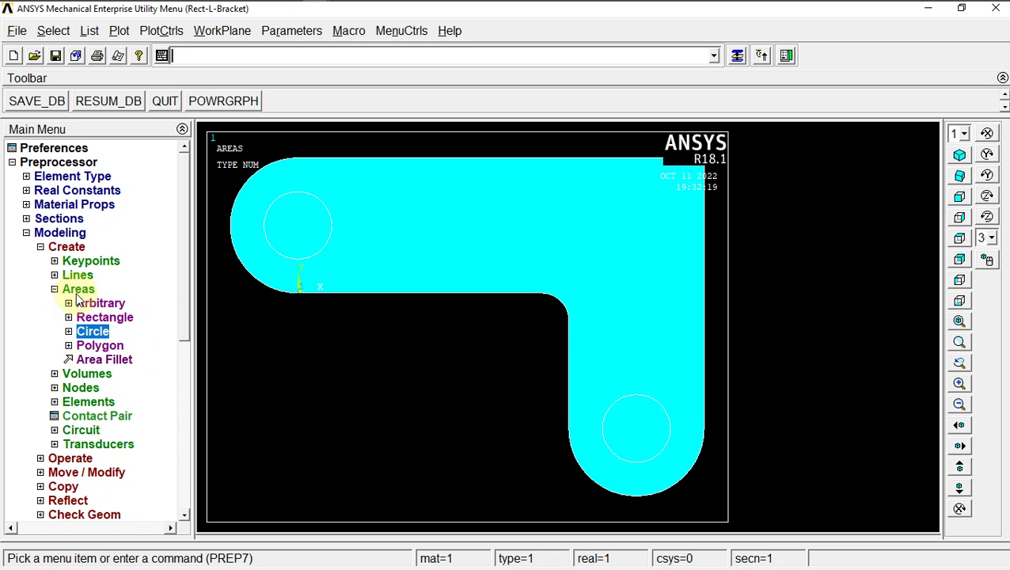
{"action": "left_click", "coordinate": [78, 292]}
{"action": "left_click", "coordinate": [66, 246]}
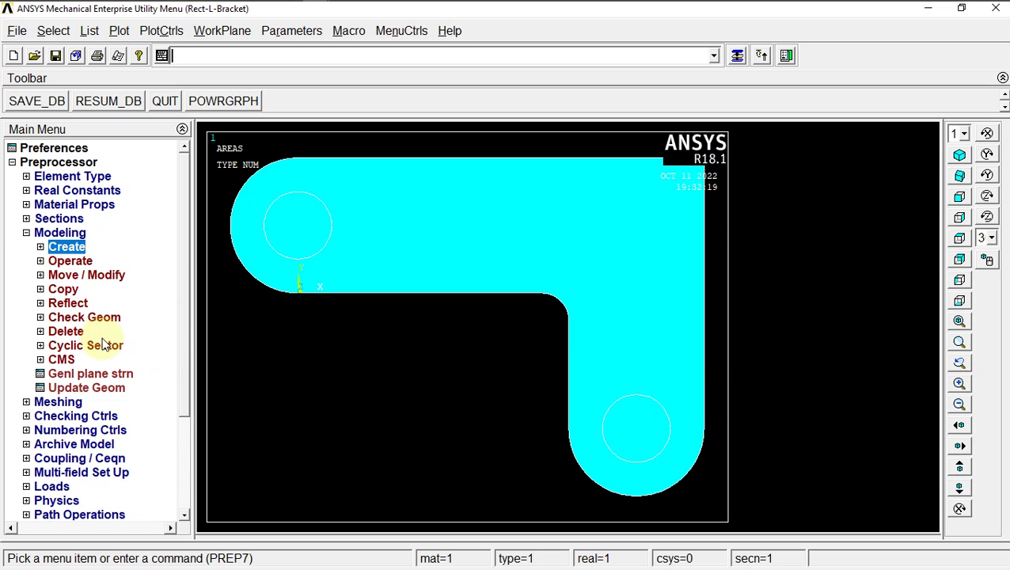
Step: Switch to the Notepad note, save New Text Document.txt and exit Notepad
{"action": "key", "text": "alt+Tab"}
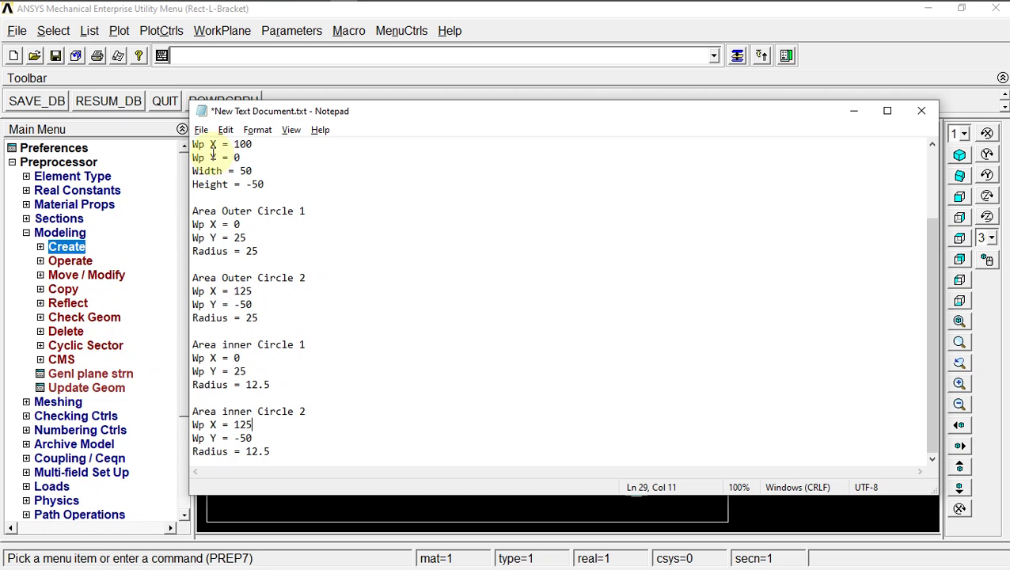
{"action": "key", "text": "ctrl+s"}
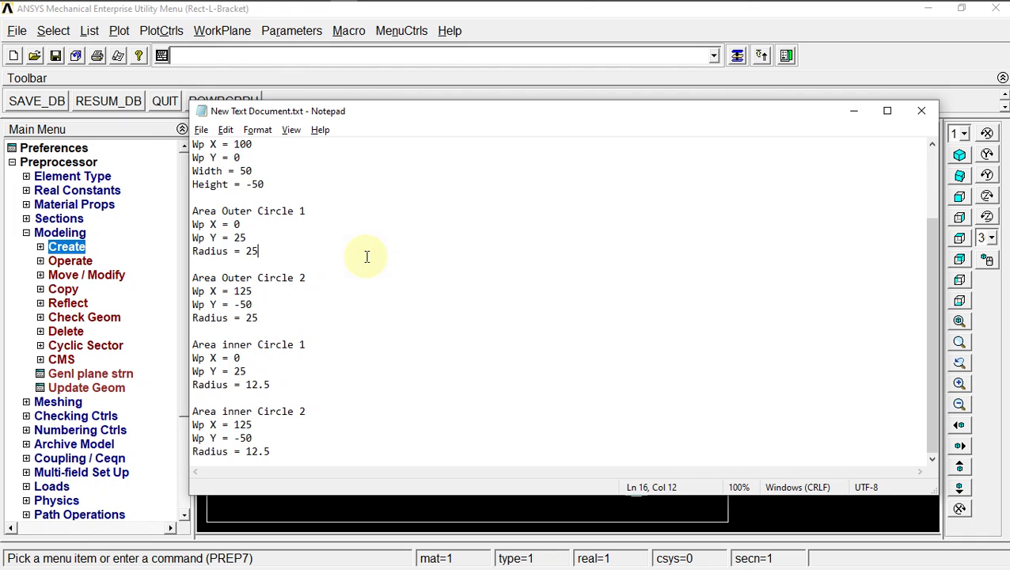
{"action": "left_click", "coordinate": [204, 130]}
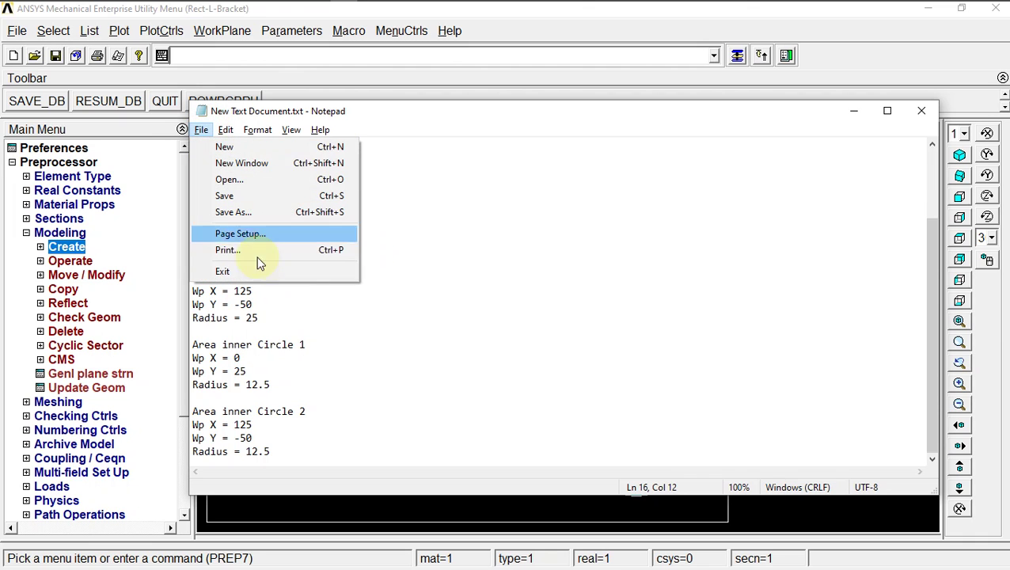
{"action": "left_click", "coordinate": [273, 272]}
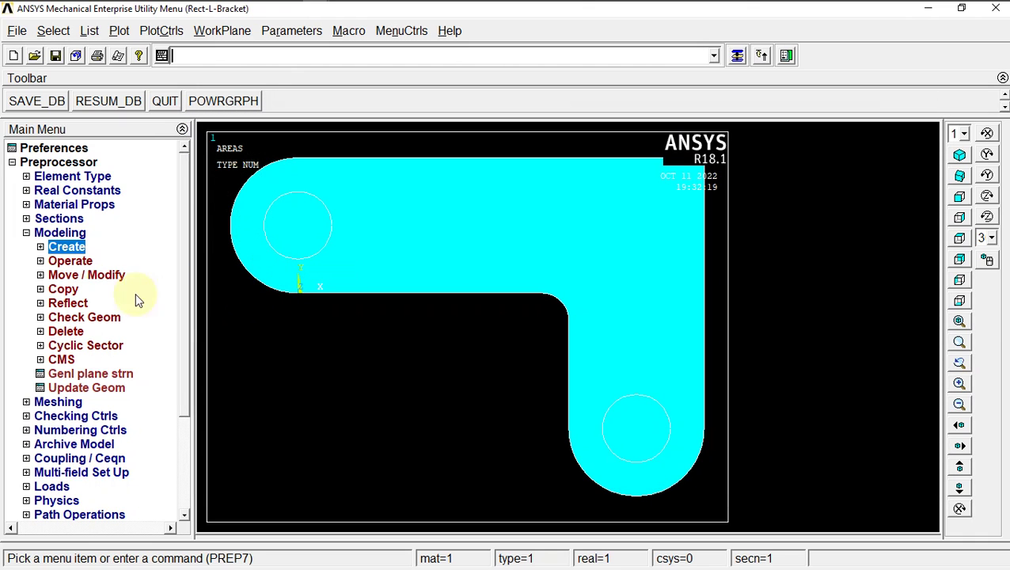
Step: Subtract both inner circle areas from the bracket area with Boolean Subtract to cut the two holes
{"action": "left_click", "coordinate": [63, 233]}
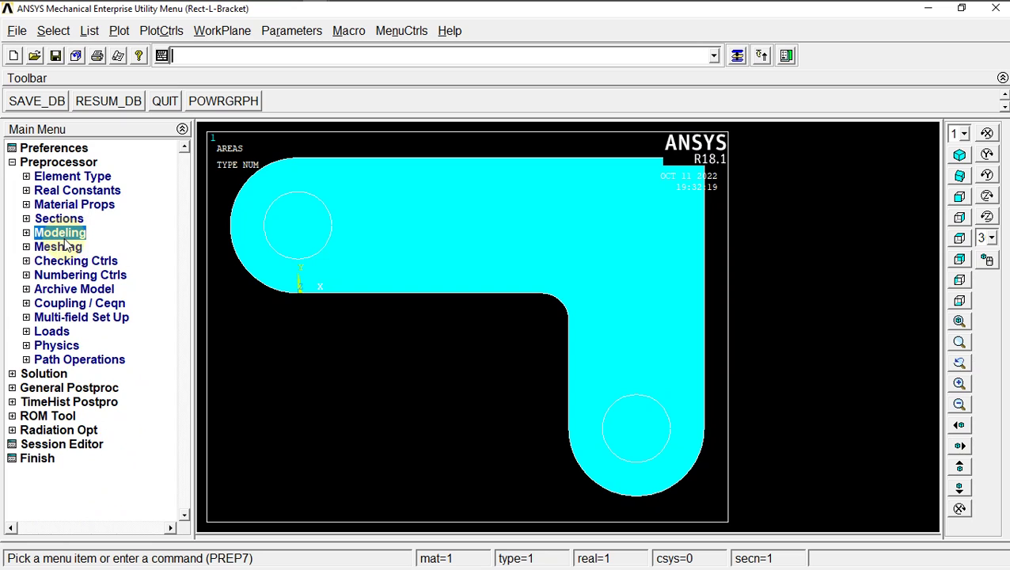
{"action": "left_click", "coordinate": [64, 233]}
{"action": "left_click", "coordinate": [66, 262]}
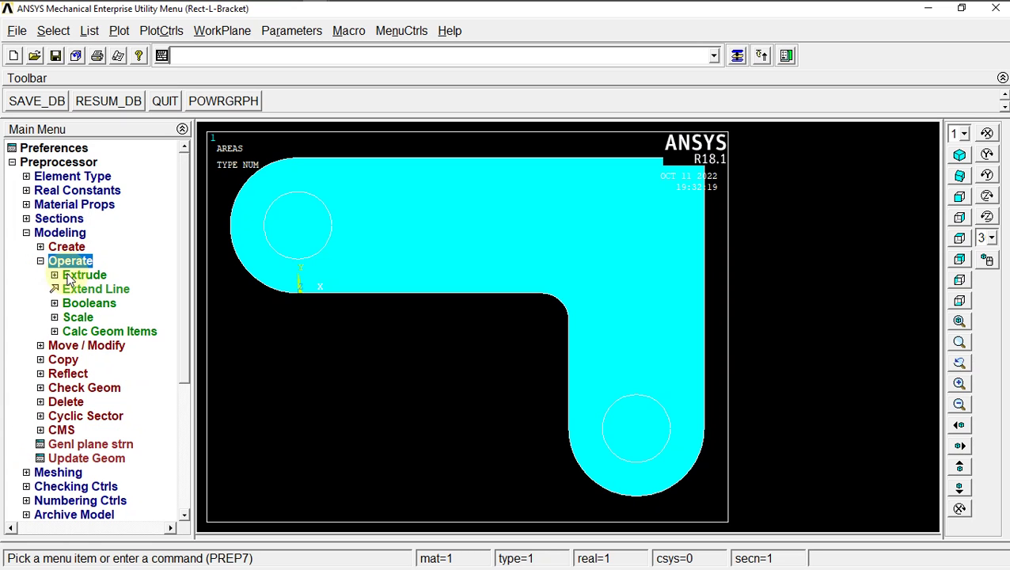
{"action": "left_click", "coordinate": [82, 303]}
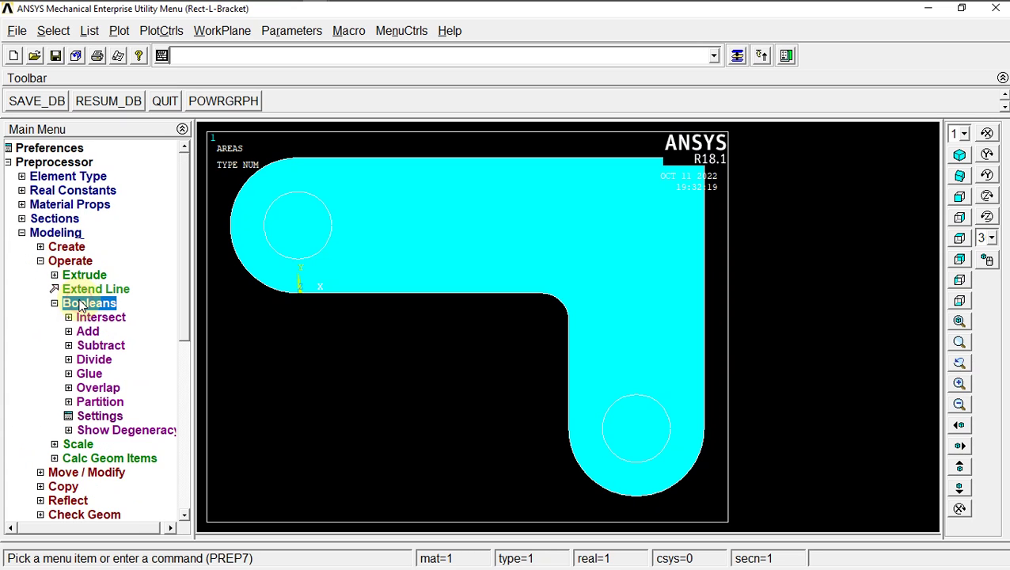
{"action": "left_click", "coordinate": [87, 346]}
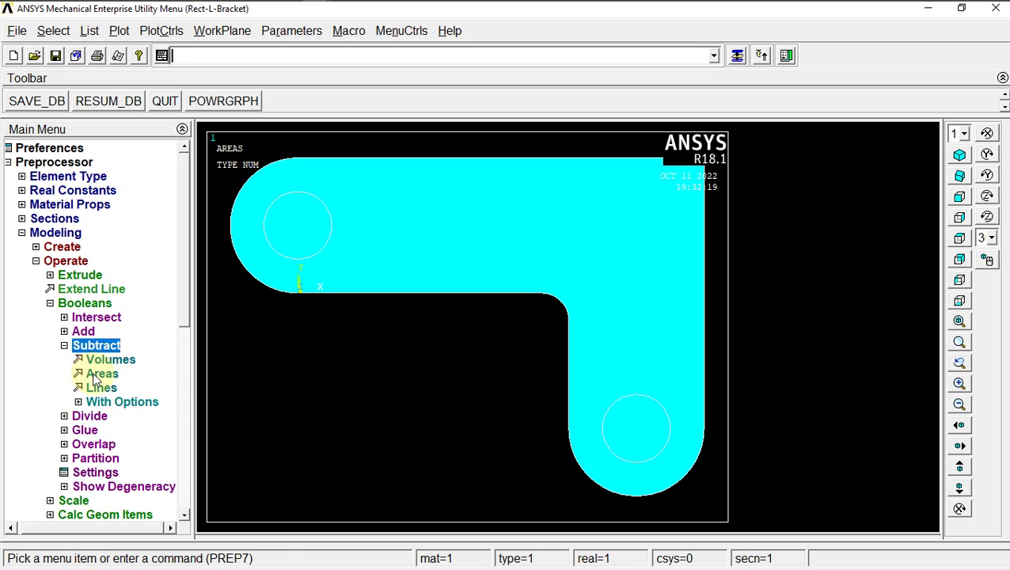
{"action": "left_click", "coordinate": [95, 373]}
{"action": "left_click", "coordinate": [458, 243]}
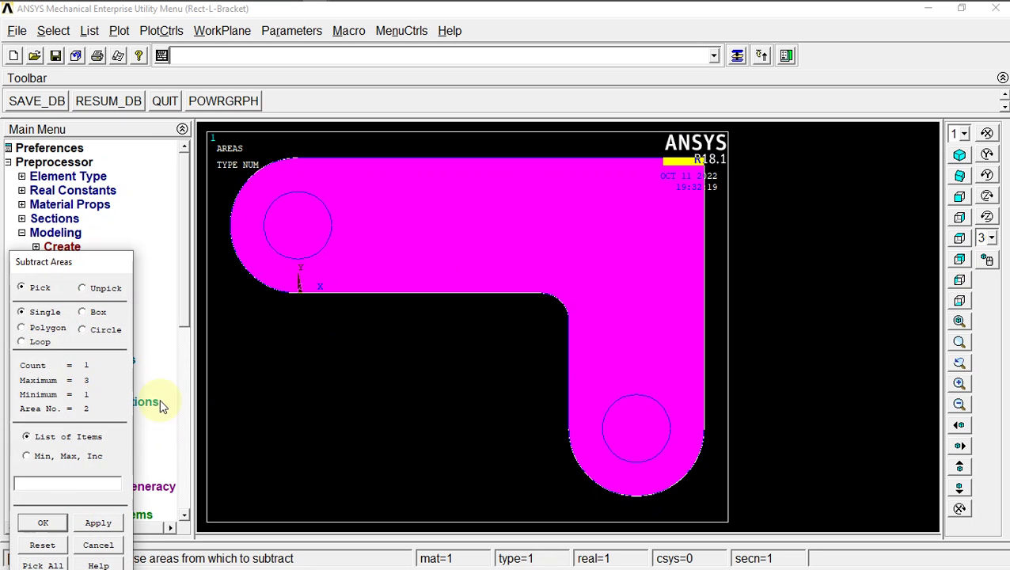
{"action": "left_click", "coordinate": [42, 524]}
{"action": "left_click", "coordinate": [305, 229]}
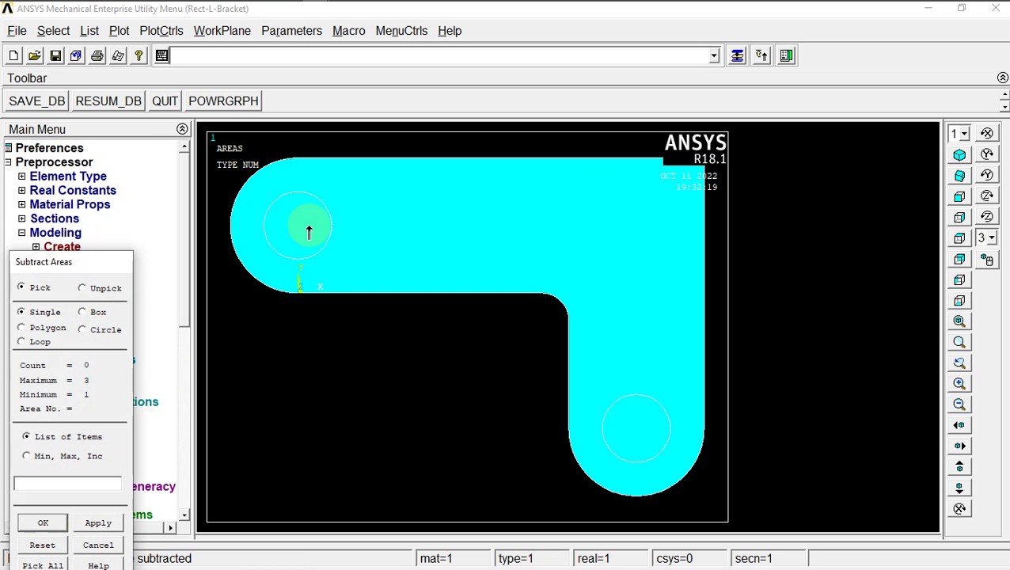
{"action": "left_click", "coordinate": [621, 409]}
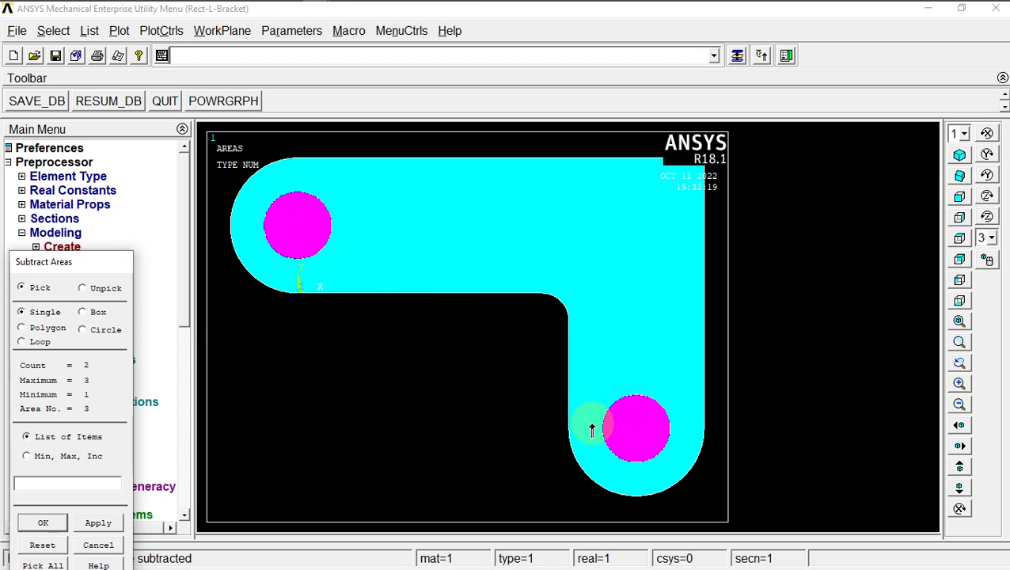
{"action": "left_click", "coordinate": [43, 523]}
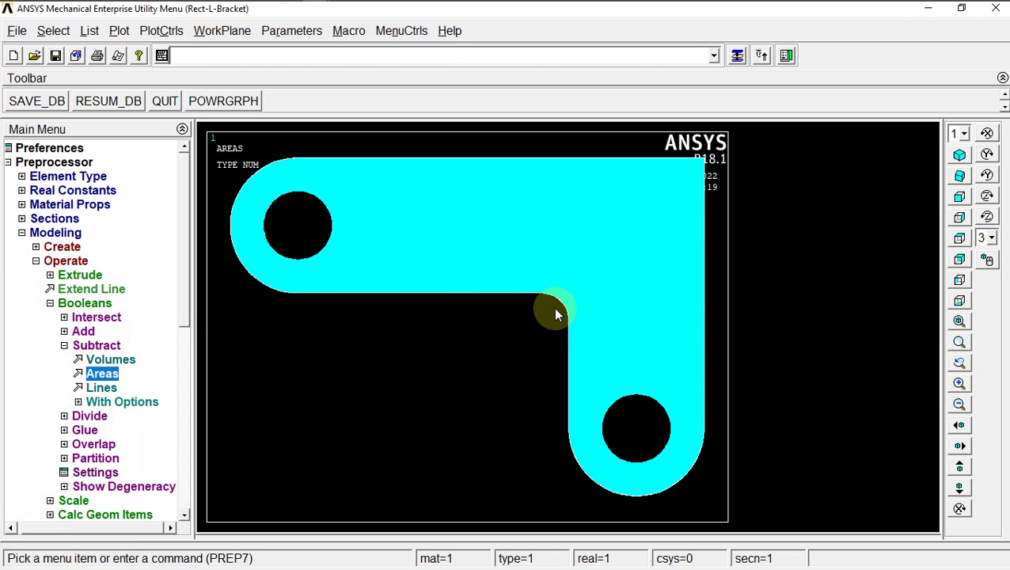
Step: Open the MeshTool and enable Smart Size with the fineness level set to 2
{"action": "left_click", "coordinate": [64, 345]}
{"action": "left_click", "coordinate": [64, 307]}
{"action": "left_click", "coordinate": [67, 264]}
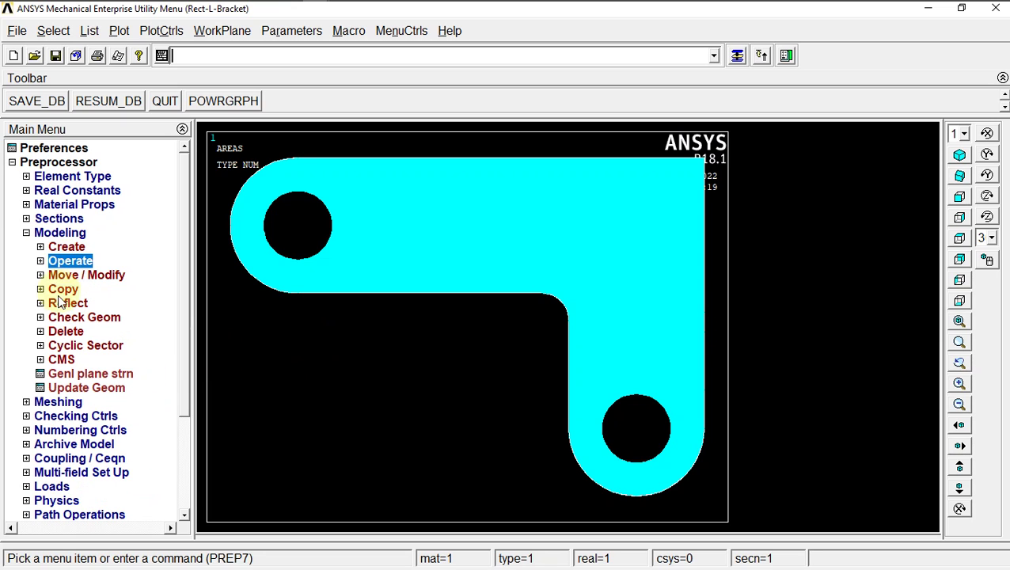
{"action": "left_click", "coordinate": [57, 402]}
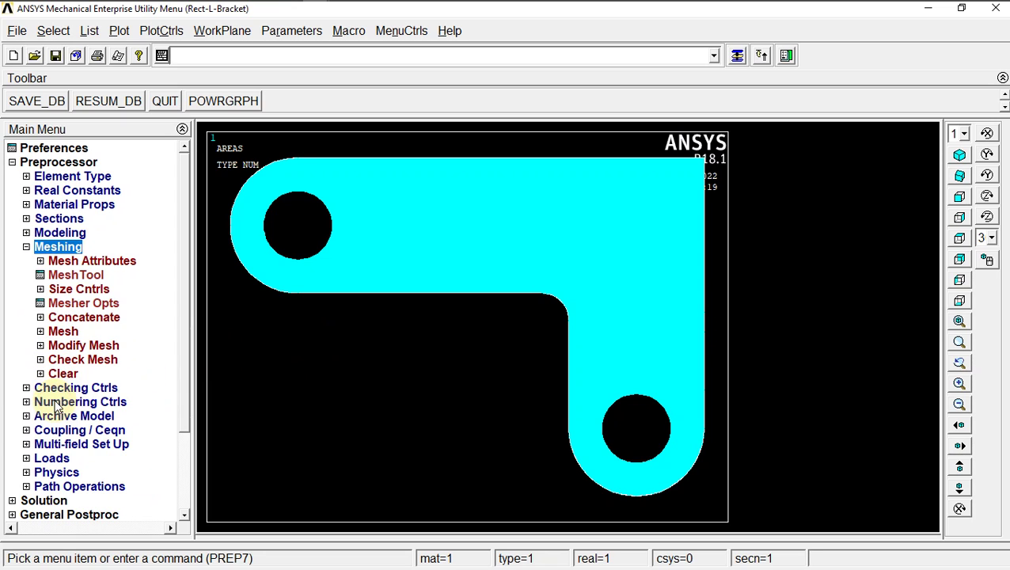
{"action": "left_click", "coordinate": [65, 275]}
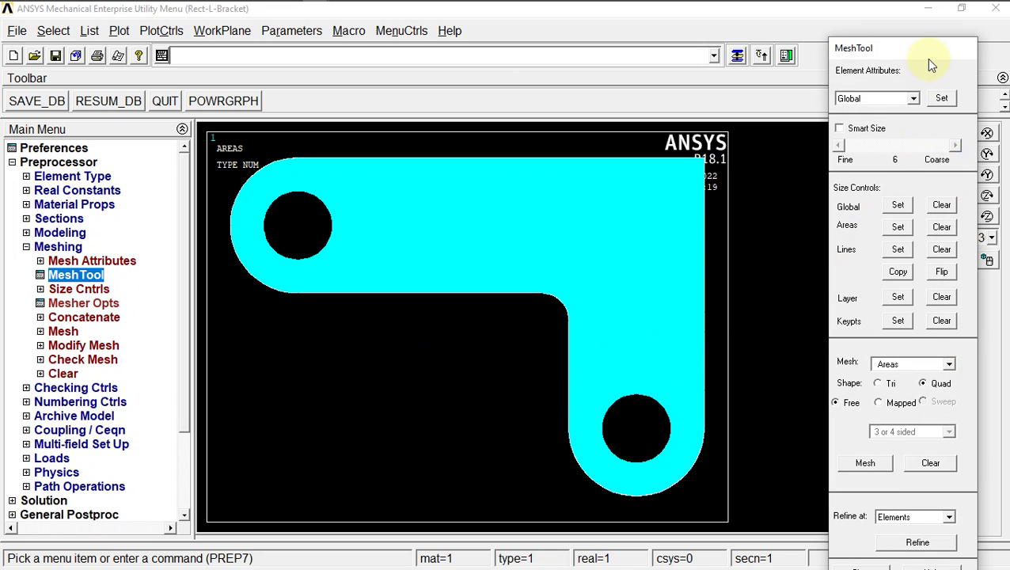
{"action": "left_click_drag", "start_coordinate": [930, 56], "coordinate": [925, 21]}
{"action": "left_click", "coordinate": [839, 93]}
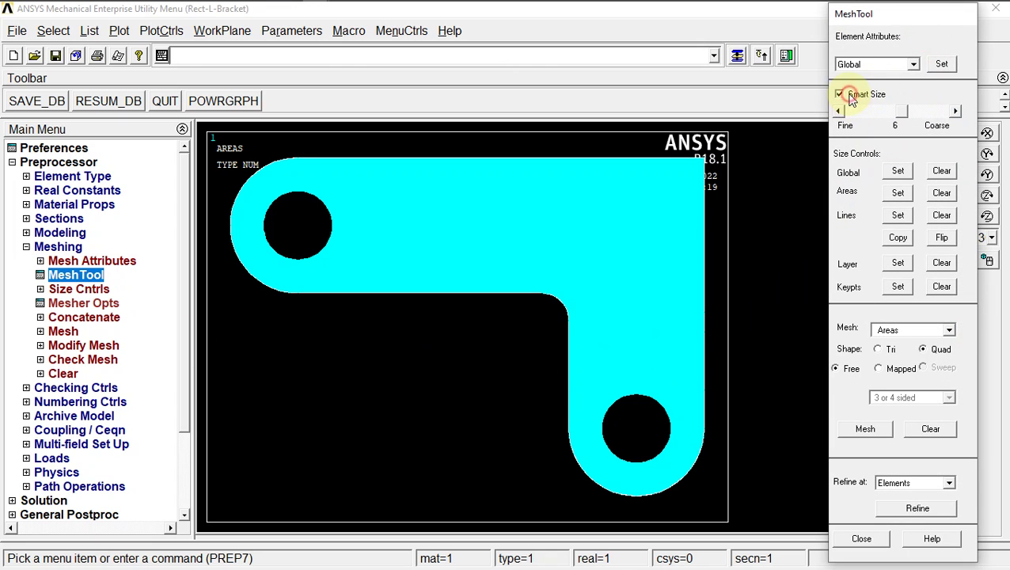
{"action": "left_click", "coordinate": [839, 113]}
{"action": "left_click", "coordinate": [838, 112]}
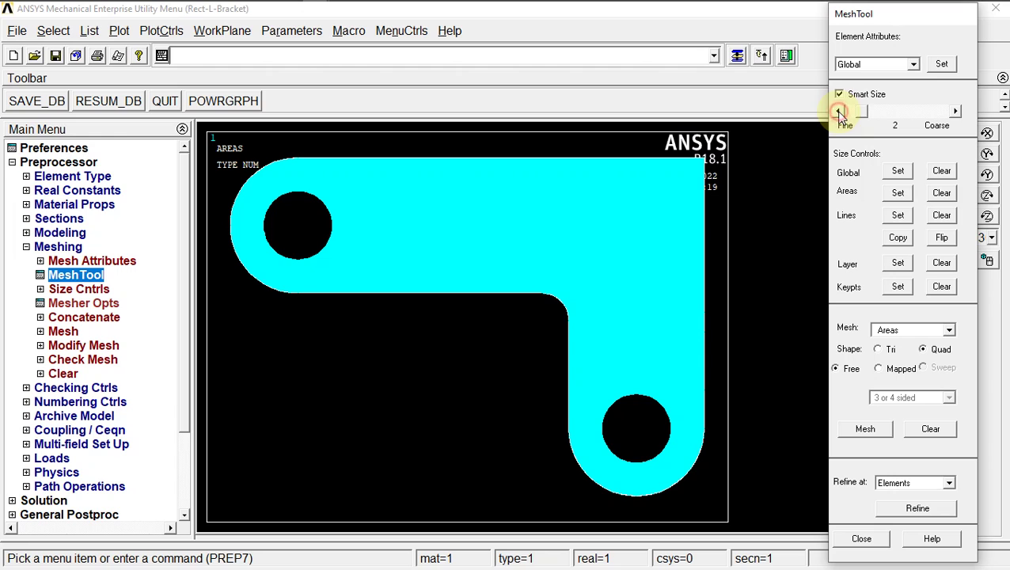
Step: Mesh the whole bracket area with free quad elements and close the MeshTool
{"action": "left_click", "coordinate": [886, 429]}
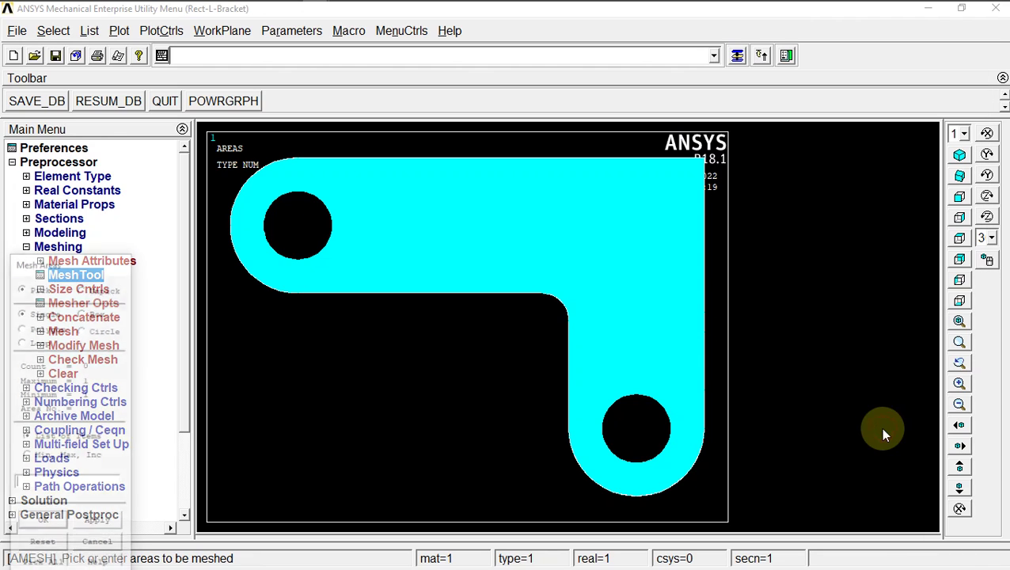
{"action": "left_click", "coordinate": [570, 228]}
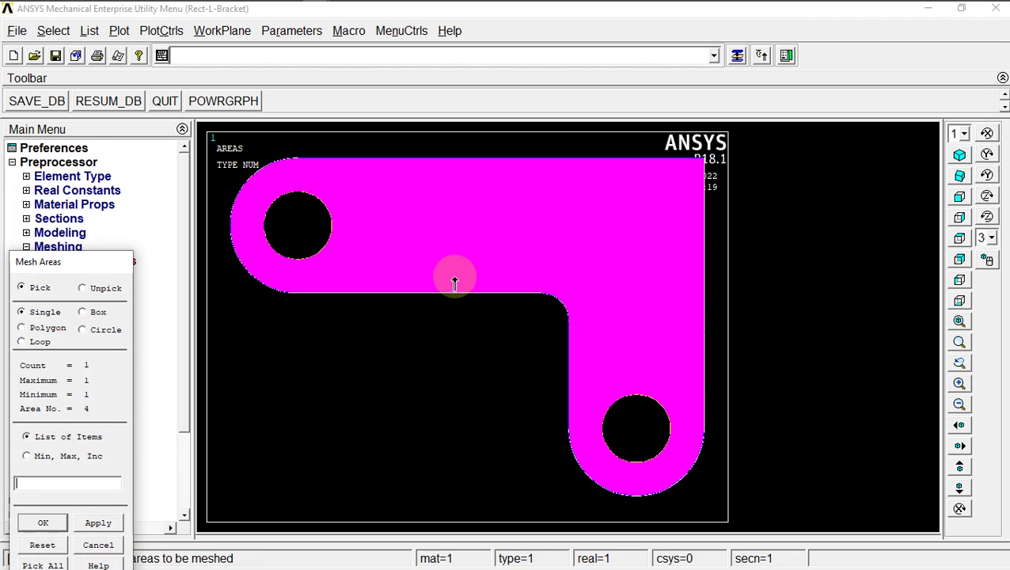
{"action": "left_click", "coordinate": [42, 522]}
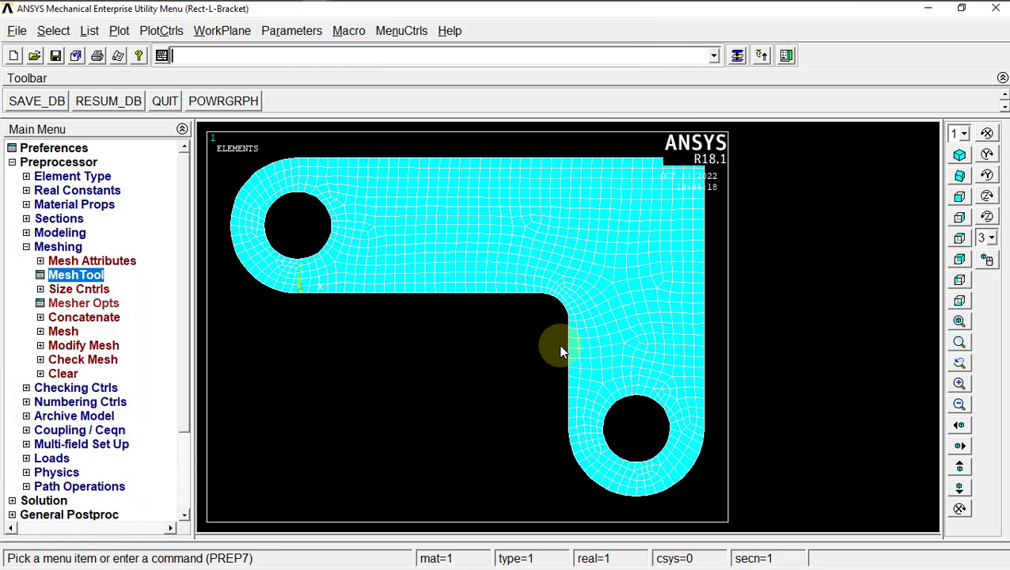
{"action": "key", "text": "alt+Tab"}
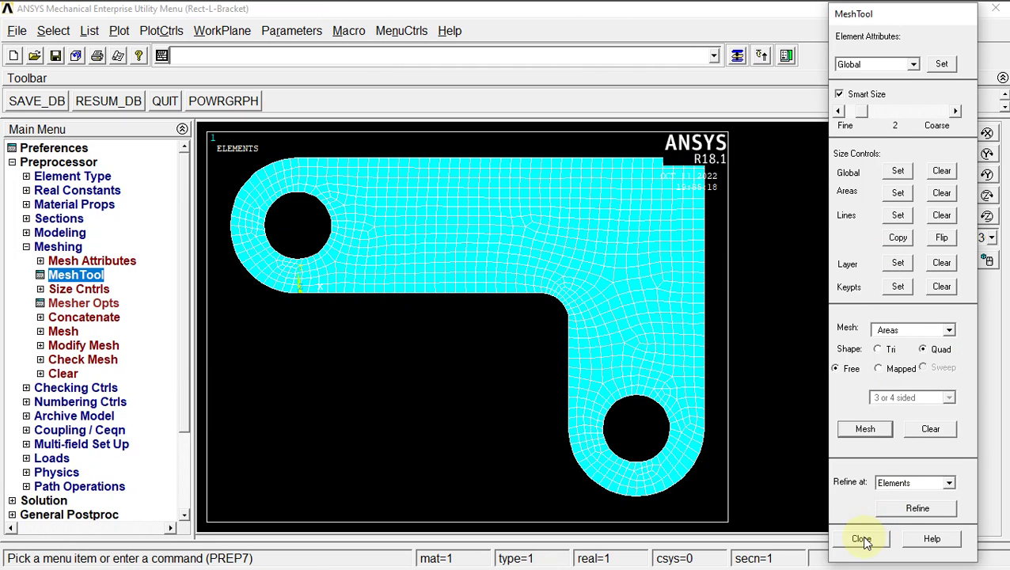
{"action": "left_click", "coordinate": [861, 539]}
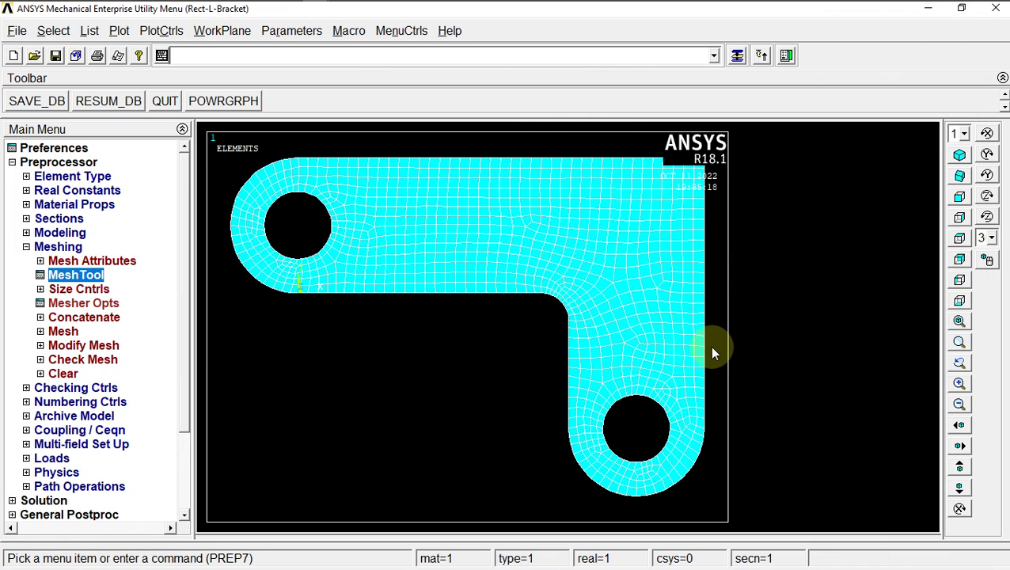
Step: Expand the Define Loads options and check the support and load conditions in the Question.png drawing
{"action": "left_click", "coordinate": [58, 246]}
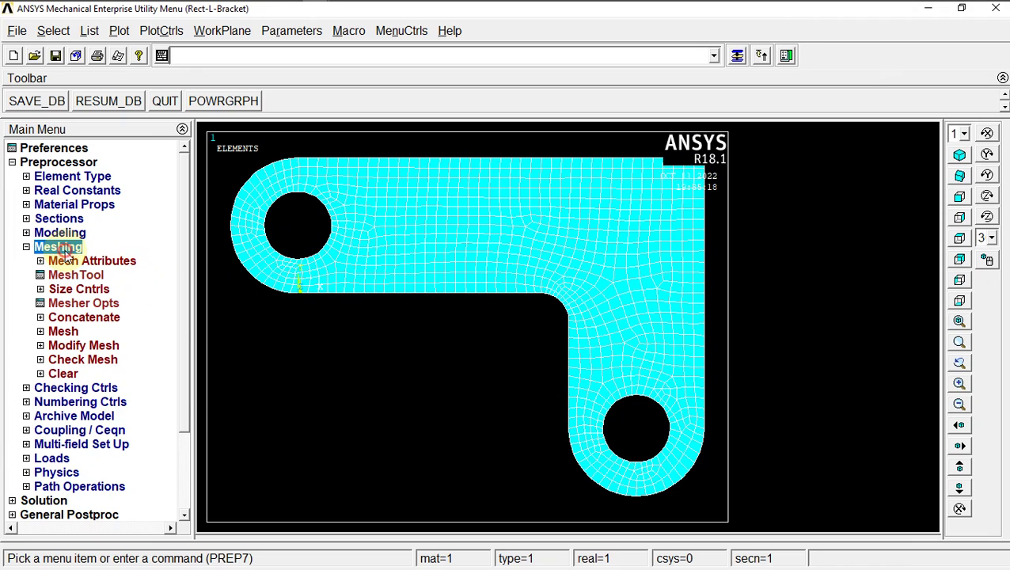
{"action": "left_click", "coordinate": [52, 331]}
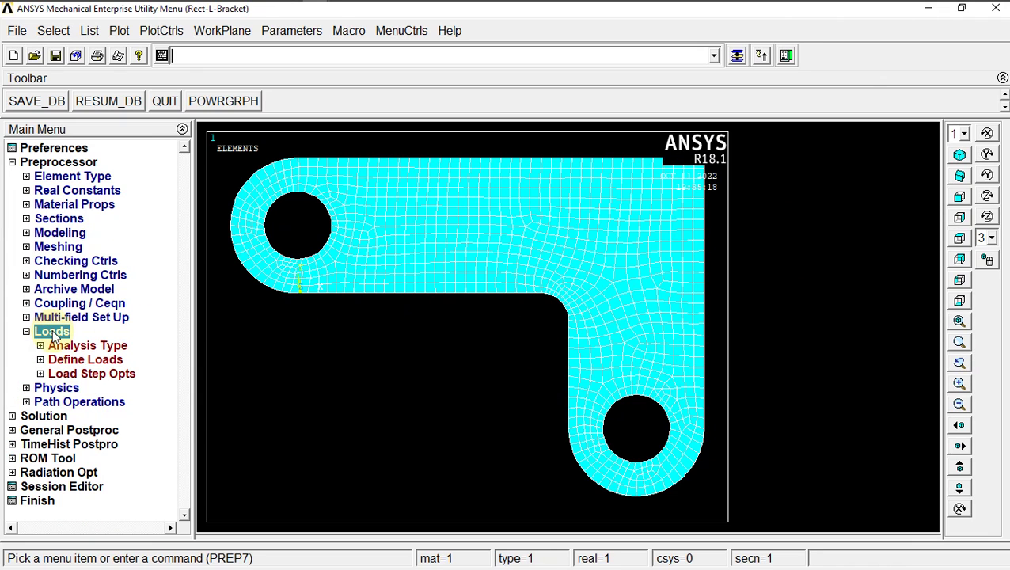
{"action": "left_click", "coordinate": [63, 361]}
{"action": "key", "text": "alt+Tab"}
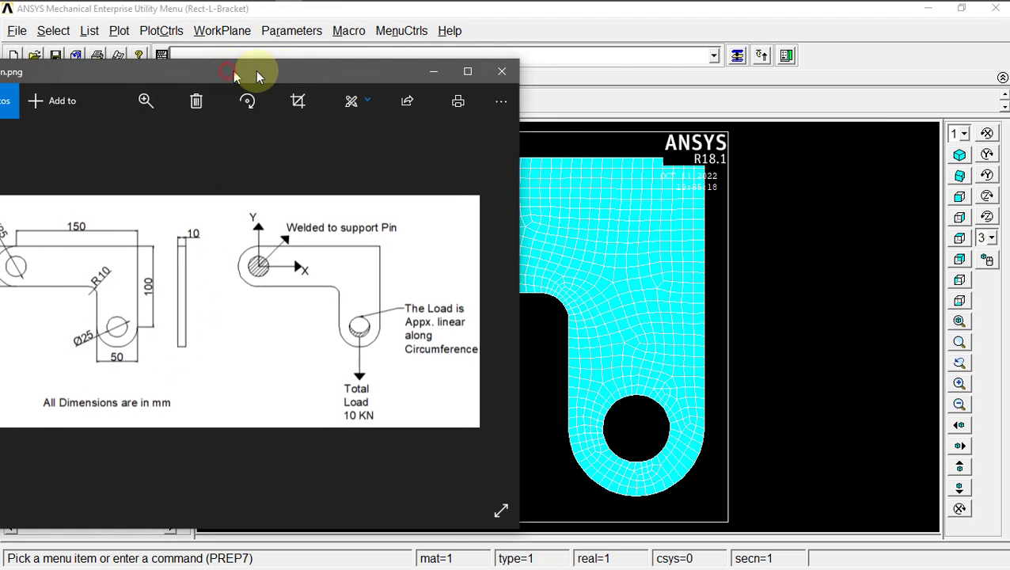
{"action": "left_click_drag", "start_coordinate": [235, 72], "coordinate": [400, 55]}
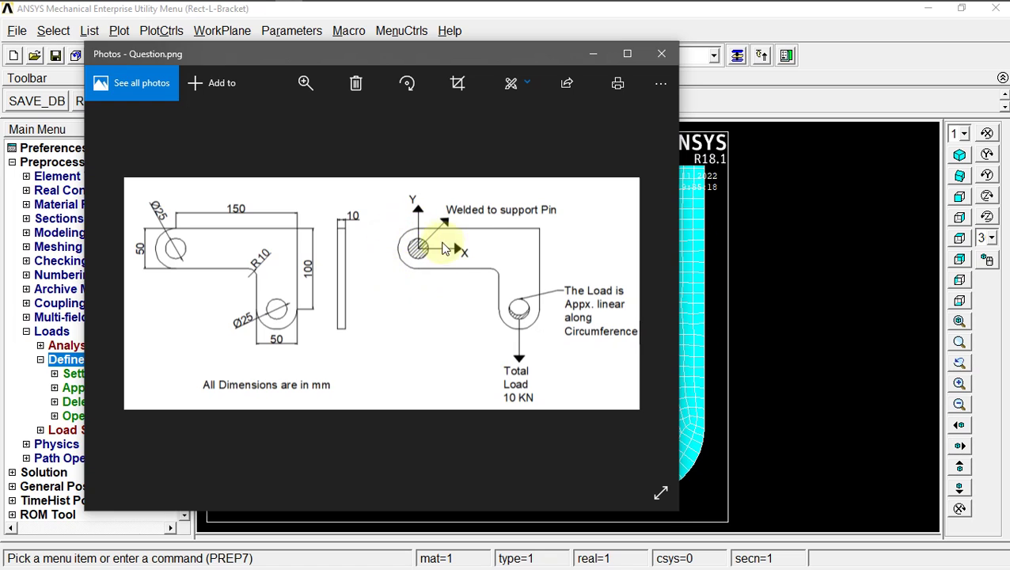
{"action": "left_click", "coordinate": [597, 57]}
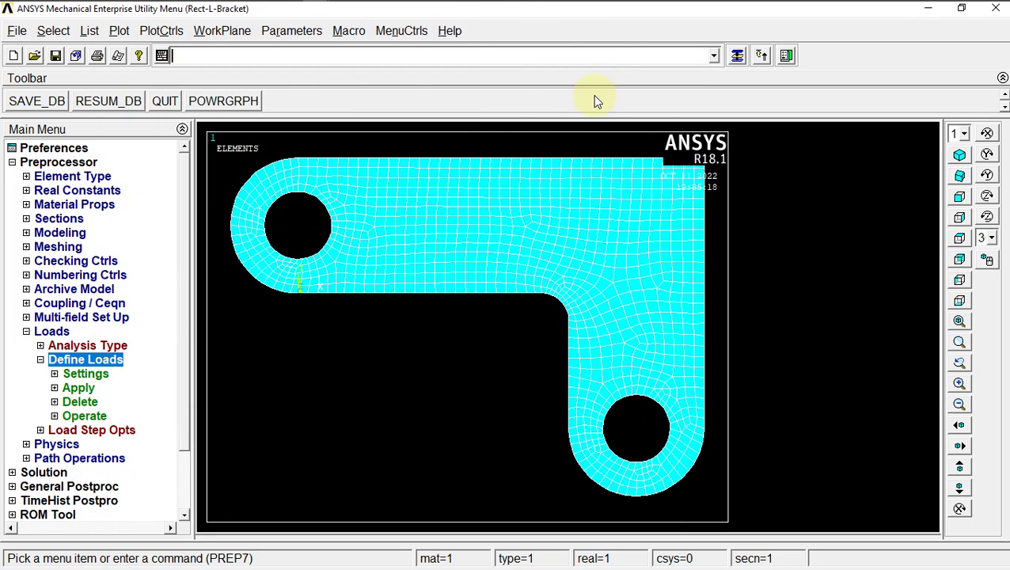
Step: Apply a structural displacement on the four lines of the upper-left hole, constraining All DOF with a constant value of 0
{"action": "left_click", "coordinate": [79, 387]}
{"action": "left_click", "coordinate": [95, 403]}
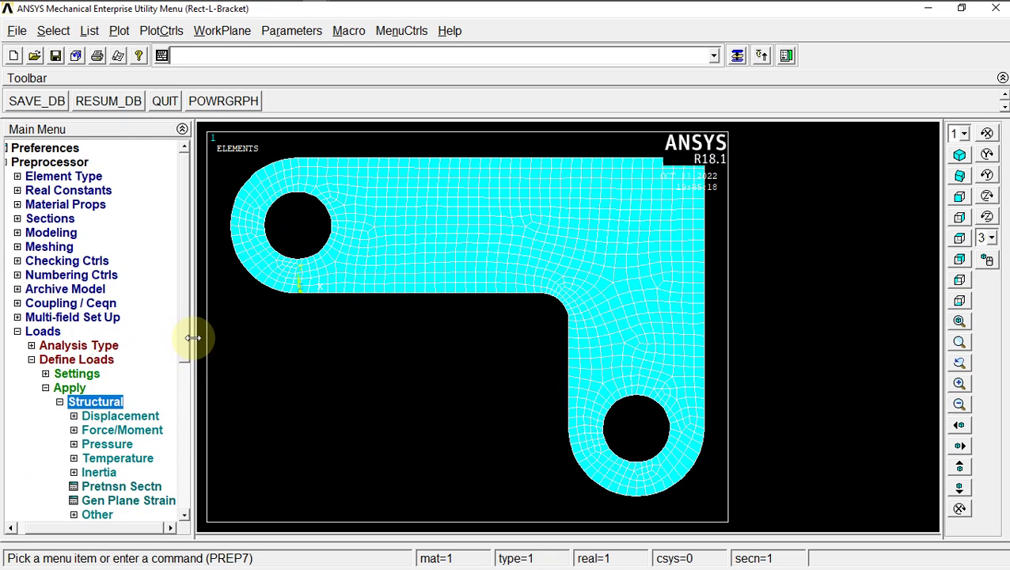
{"action": "left_click_drag", "start_coordinate": [181, 343], "coordinate": [185, 408]}
{"action": "left_click", "coordinate": [140, 318]}
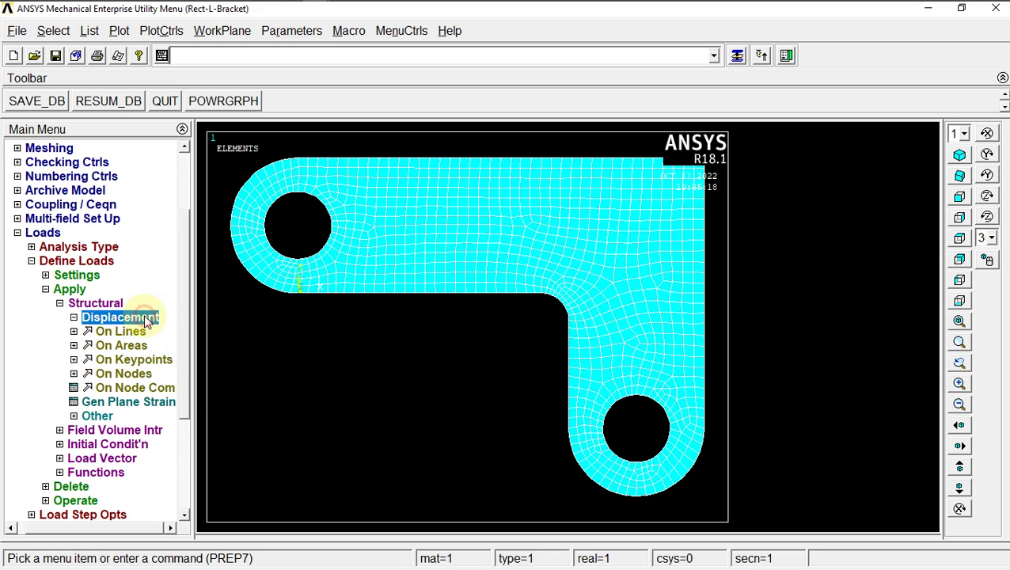
{"action": "left_click", "coordinate": [75, 333]}
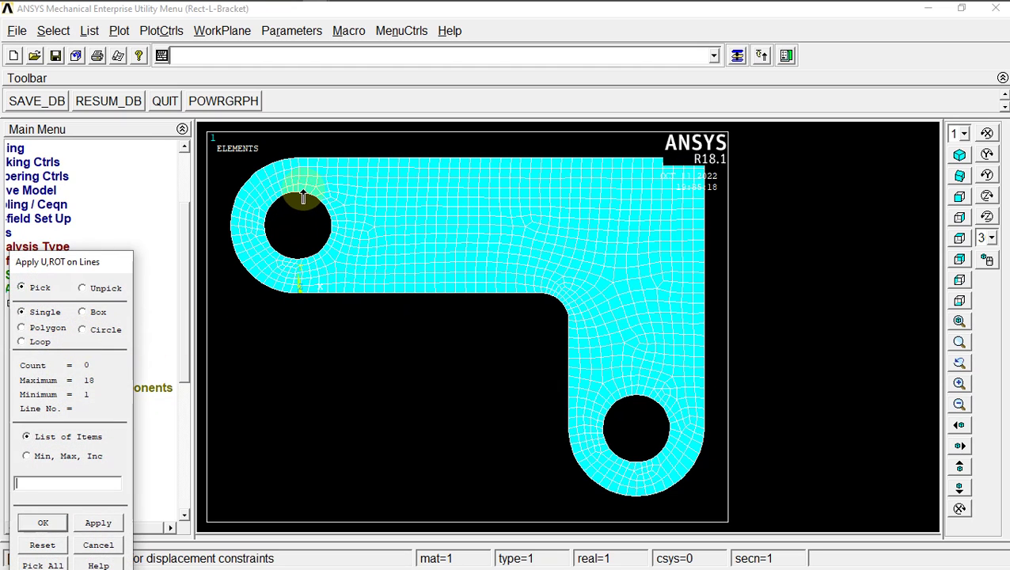
{"action": "left_click", "coordinate": [269, 228]}
{"action": "left_click", "coordinate": [277, 238]}
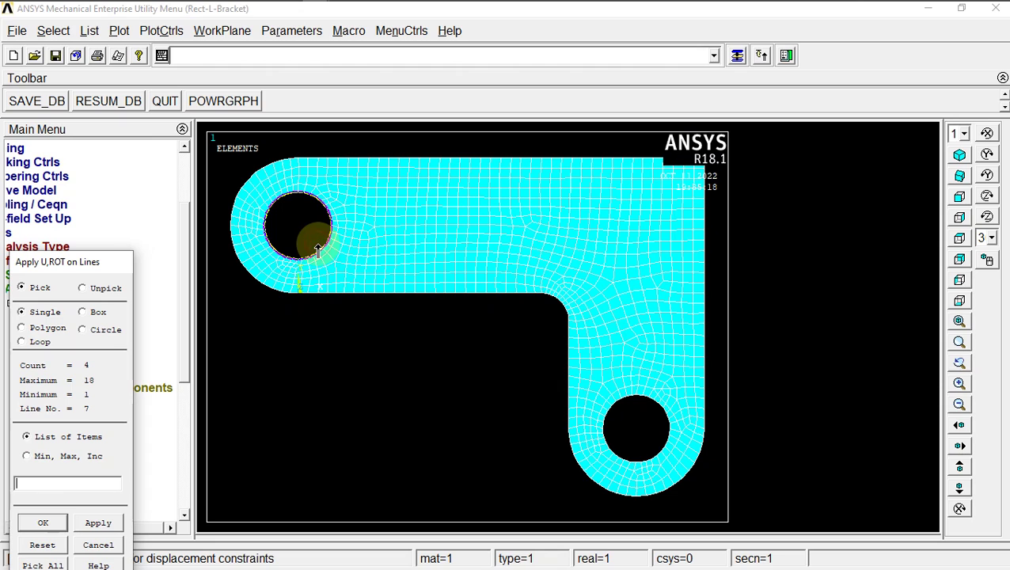
{"action": "left_click", "coordinate": [45, 522]}
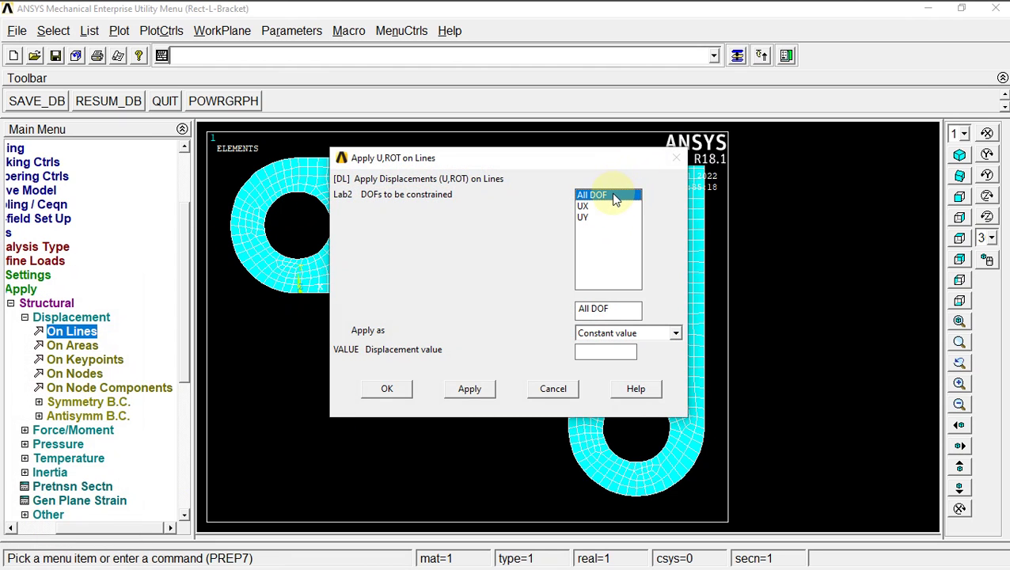
{"action": "left_click", "coordinate": [604, 353]}
{"action": "type", "text": "0"}
{"action": "left_click", "coordinate": [388, 389]}
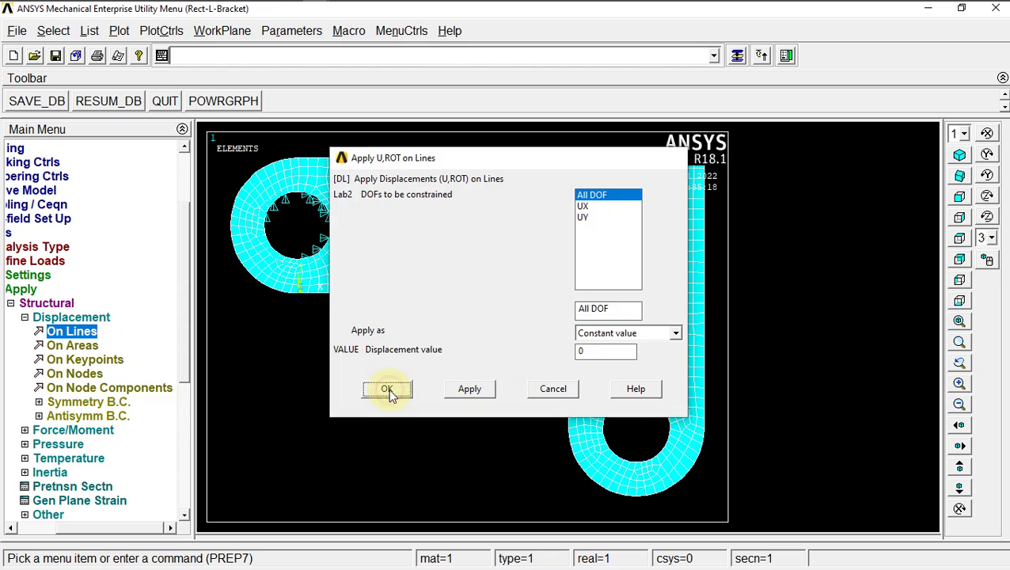
{"action": "double_click", "coordinate": [75, 316]}
Step: Pick the bottom node on the lower hole's edge for a structural force and set direction FY with constant value -10000
{"action": "key", "text": "alt+Tab"}
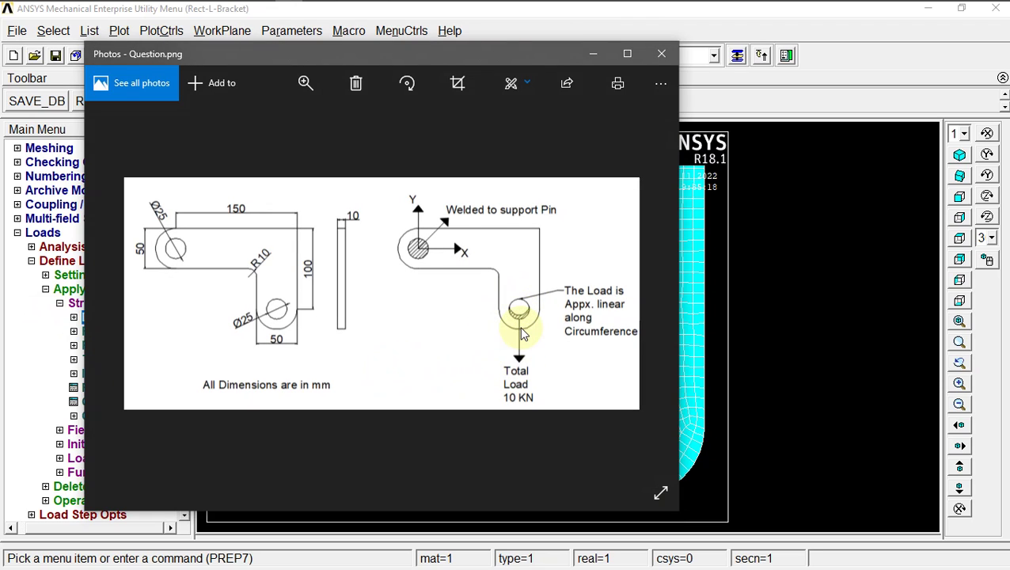
{"action": "left_click", "coordinate": [584, 57]}
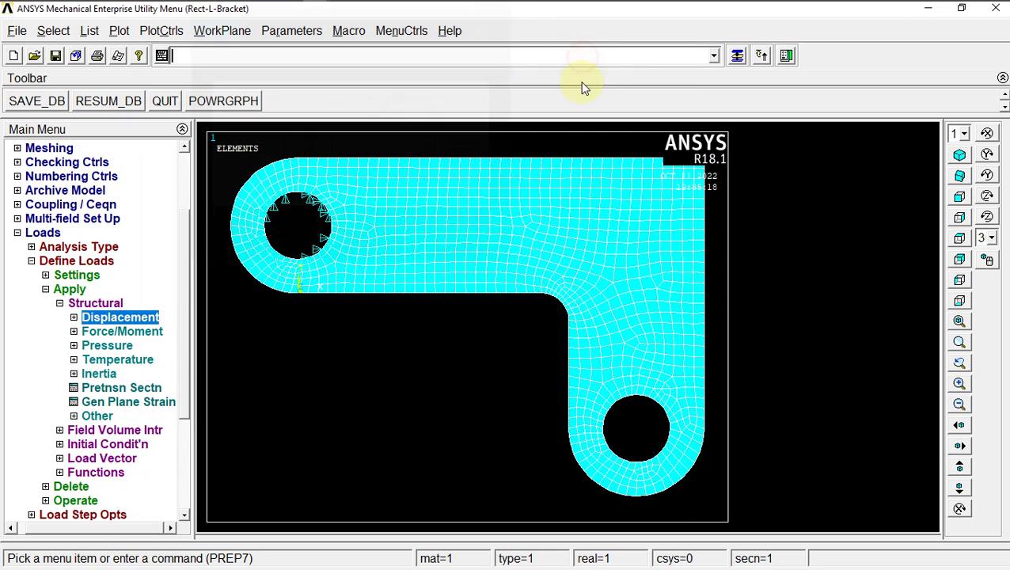
{"action": "left_click", "coordinate": [105, 332]}
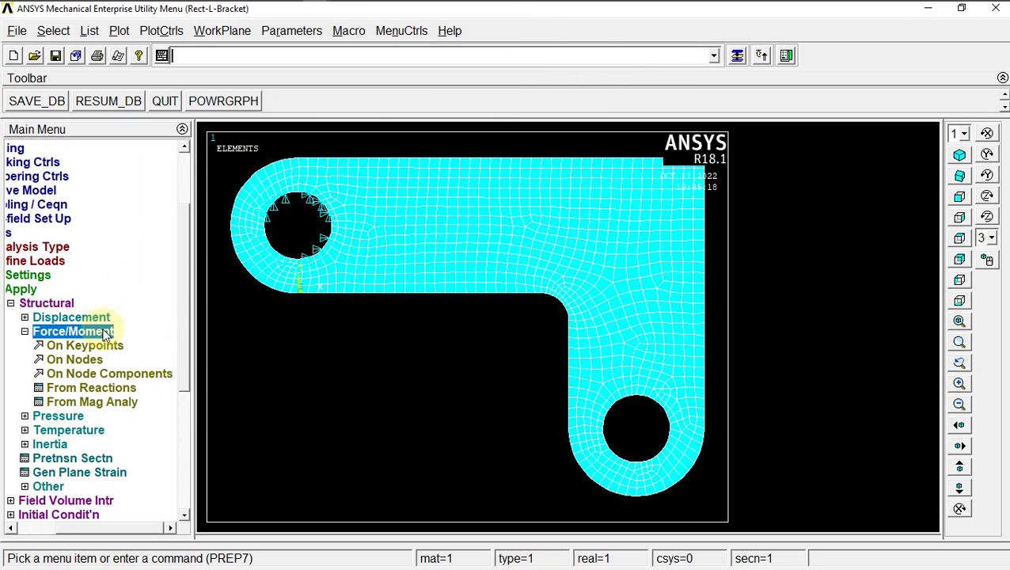
{"action": "left_click", "coordinate": [88, 358]}
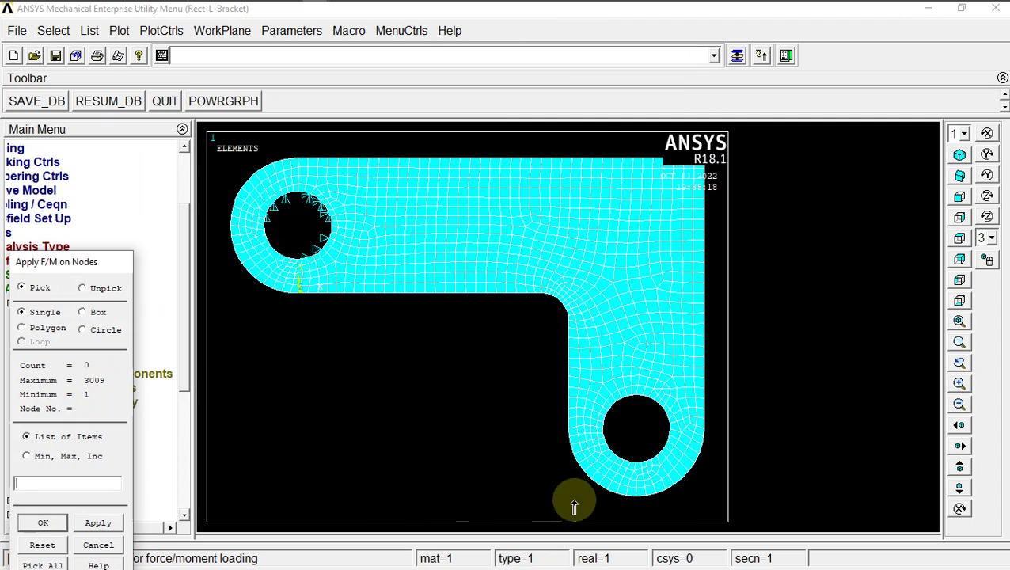
{"action": "left_click", "coordinate": [638, 462]}
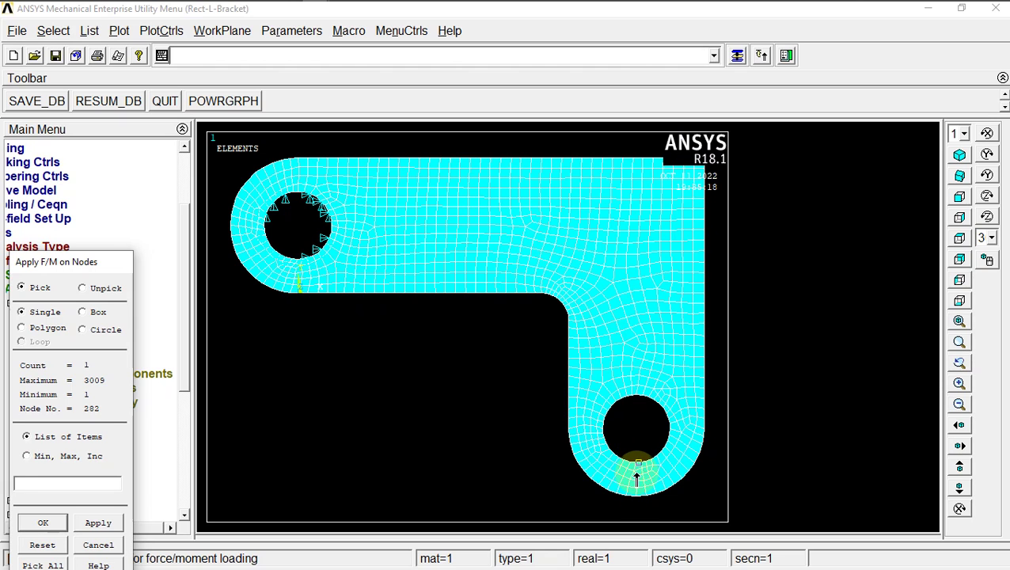
{"action": "left_click", "coordinate": [39, 523]}
{"action": "left_click", "coordinate": [589, 248]}
{"action": "left_click", "coordinate": [592, 272]}
{"action": "left_click", "coordinate": [598, 299]}
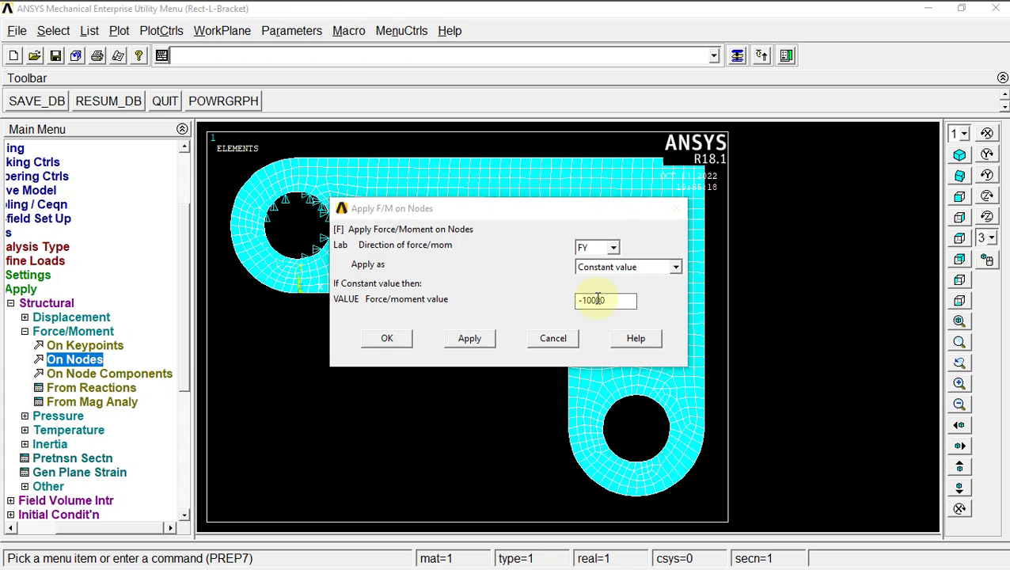
Step: Check the total load and its direction in the Question.png drawing and return to the force definition
{"action": "key", "text": "alt+tab"}
{"action": "key", "text": "alt+tab"}
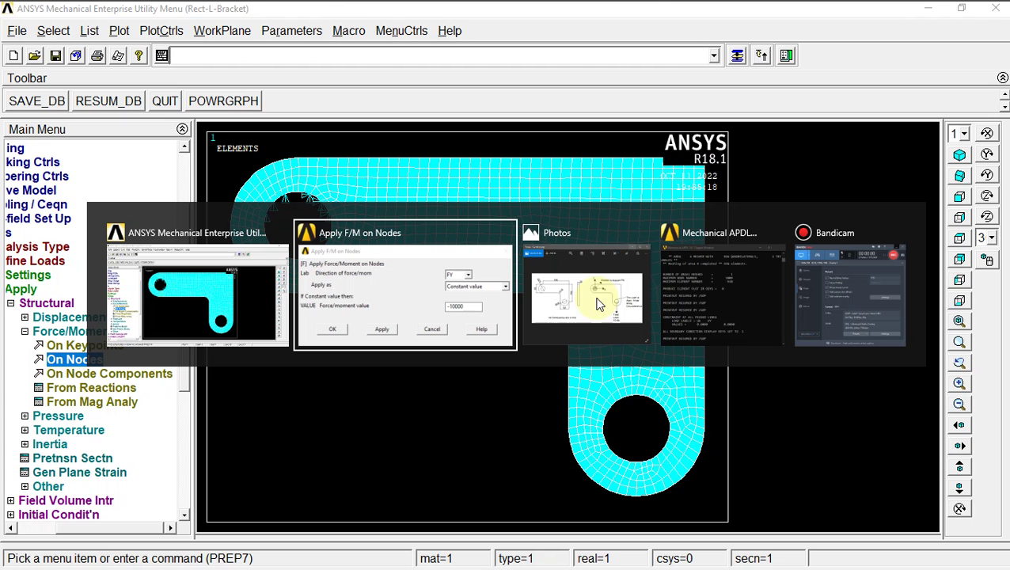
{"action": "left_click", "coordinate": [598, 299]}
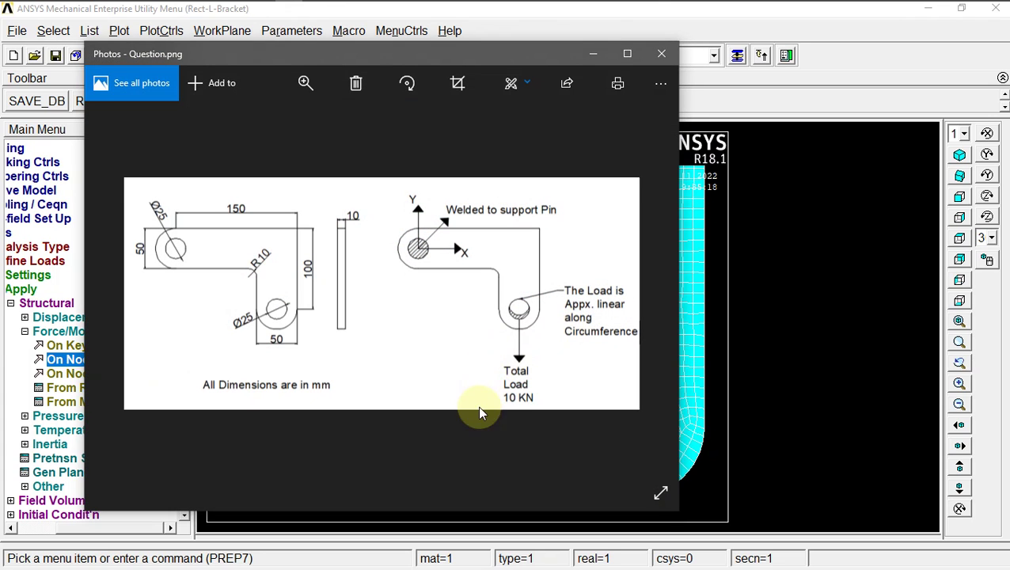
{"action": "key", "text": "alt+tab"}
{"action": "left_click", "coordinate": [566, 340]}
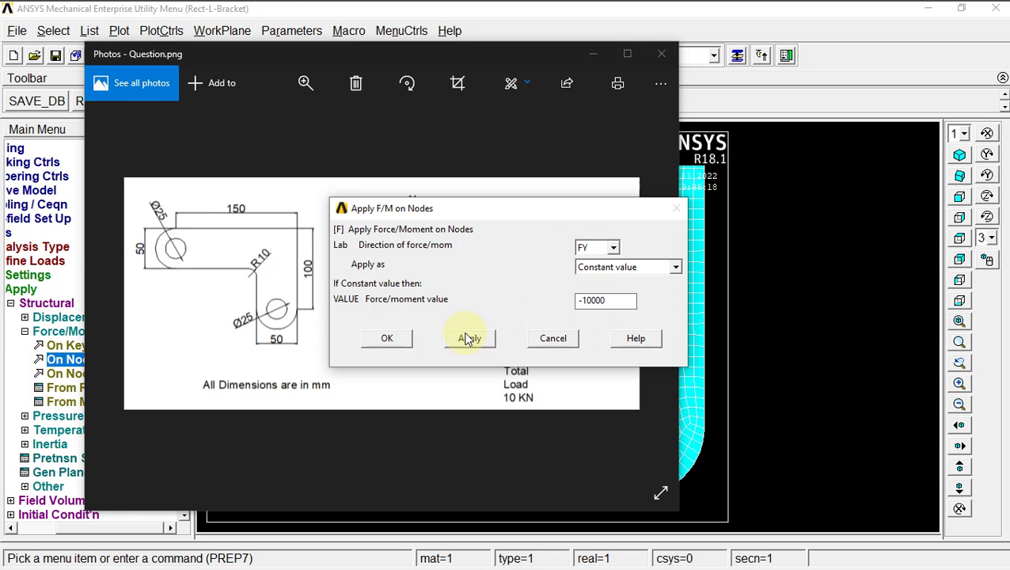
{"action": "left_click", "coordinate": [593, 53]}
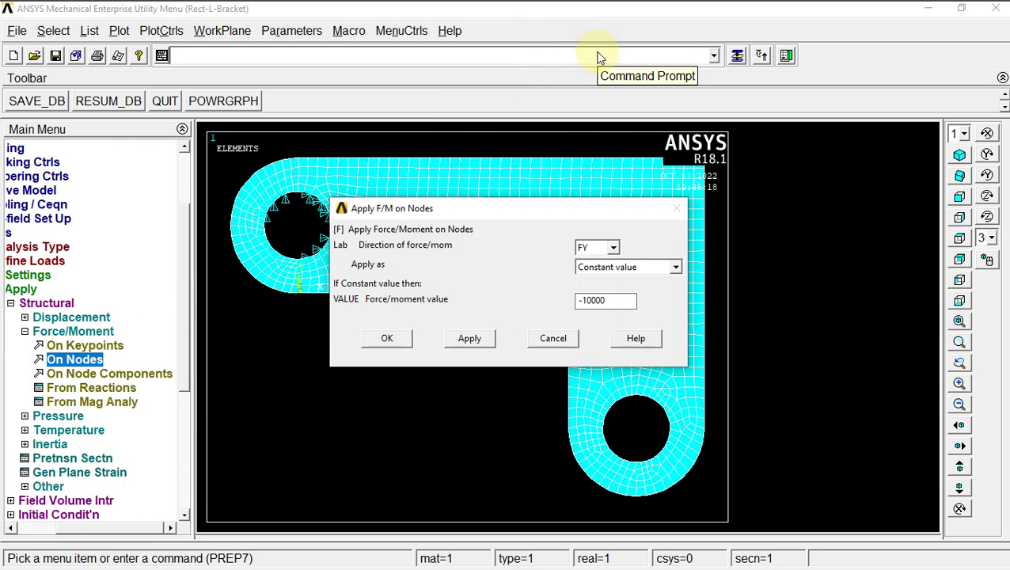
Step: Confirm the FY force of -10000 on the lower hole's bottom node and collapse the structural load options
{"action": "left_click_drag", "start_coordinate": [540, 208], "coordinate": [597, 127]}
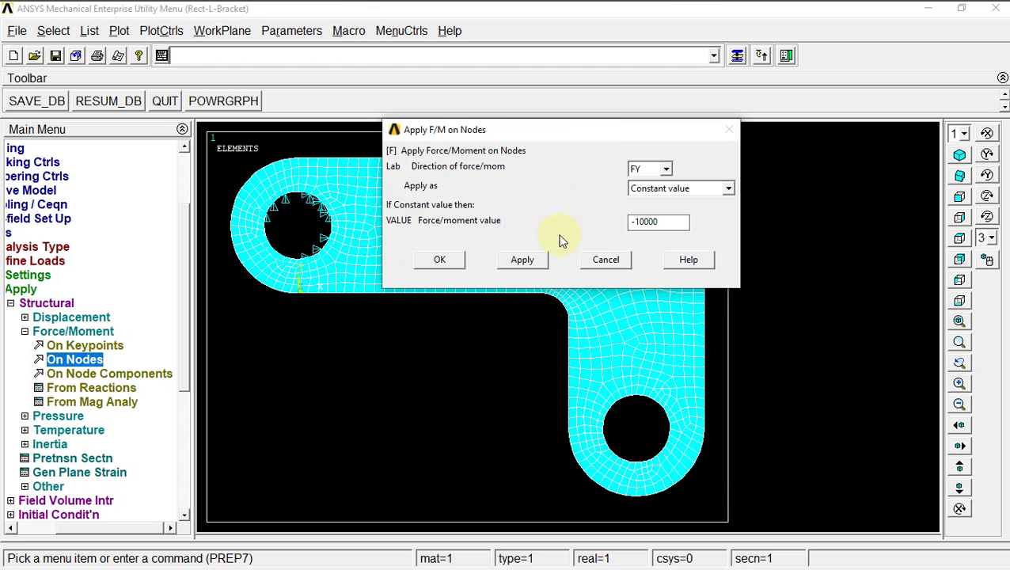
{"action": "left_click", "coordinate": [440, 261]}
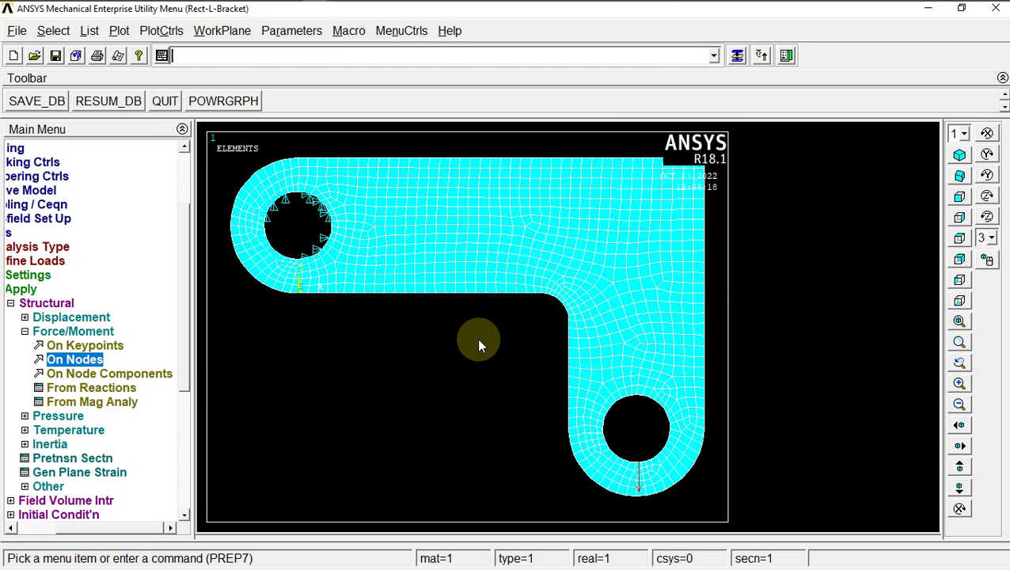
{"action": "left_click", "coordinate": [83, 331]}
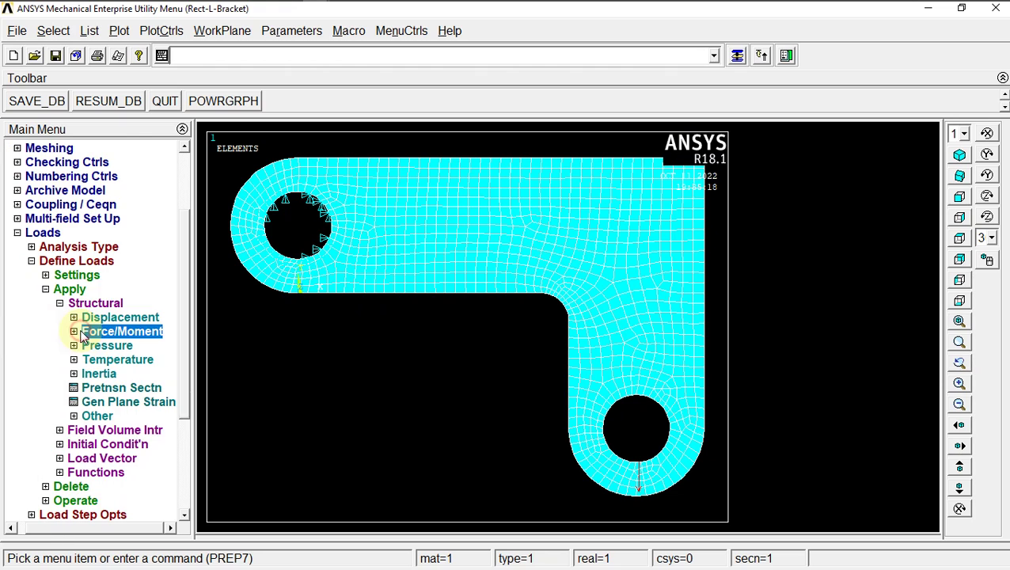
{"action": "left_click", "coordinate": [87, 304]}
{"action": "left_click", "coordinate": [73, 261]}
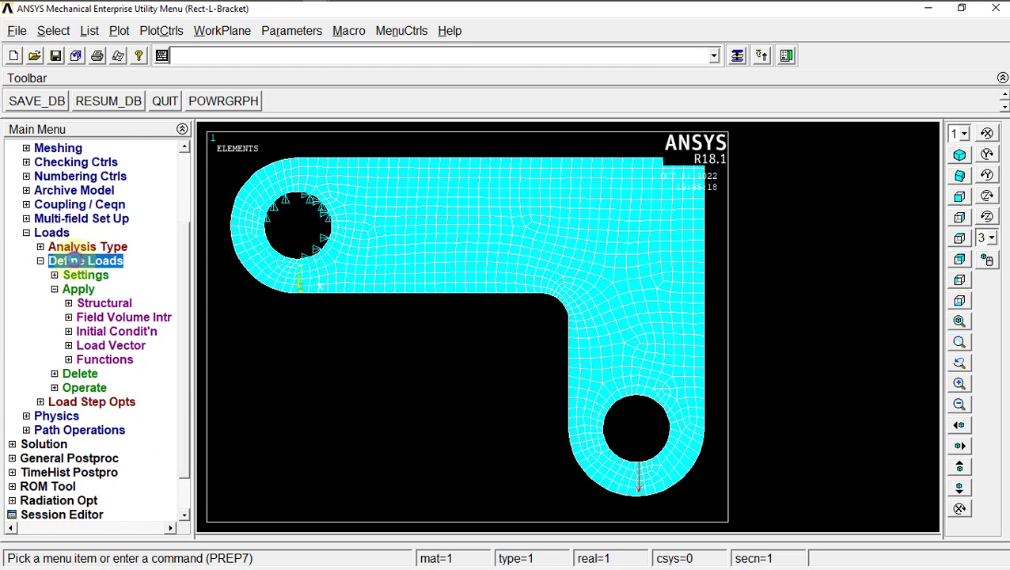
Step: Solve the current load step of the bracket model and dismiss the completion note and status listing
{"action": "left_click", "coordinate": [48, 331]}
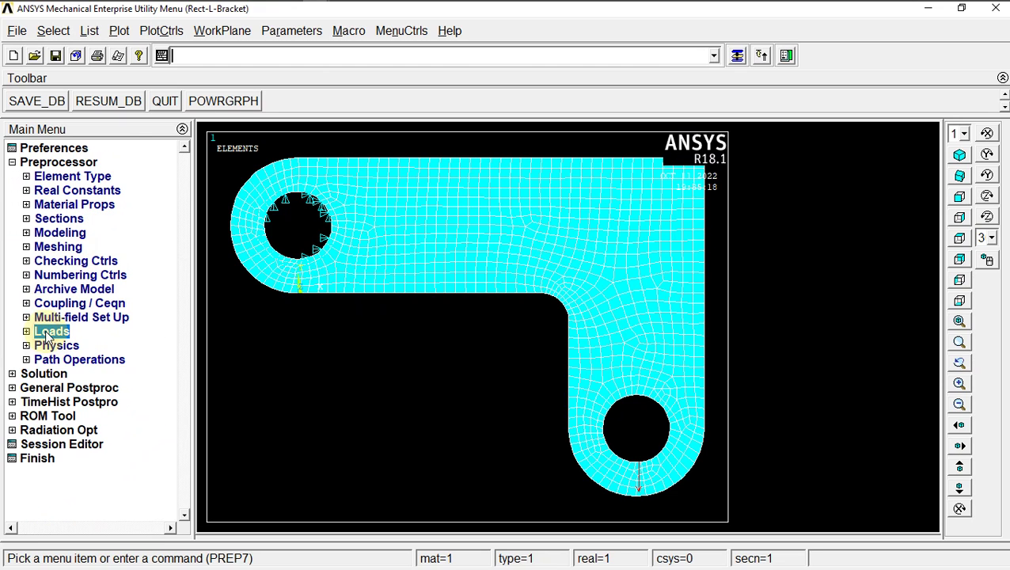
{"action": "left_click", "coordinate": [35, 164]}
{"action": "left_click", "coordinate": [39, 176]}
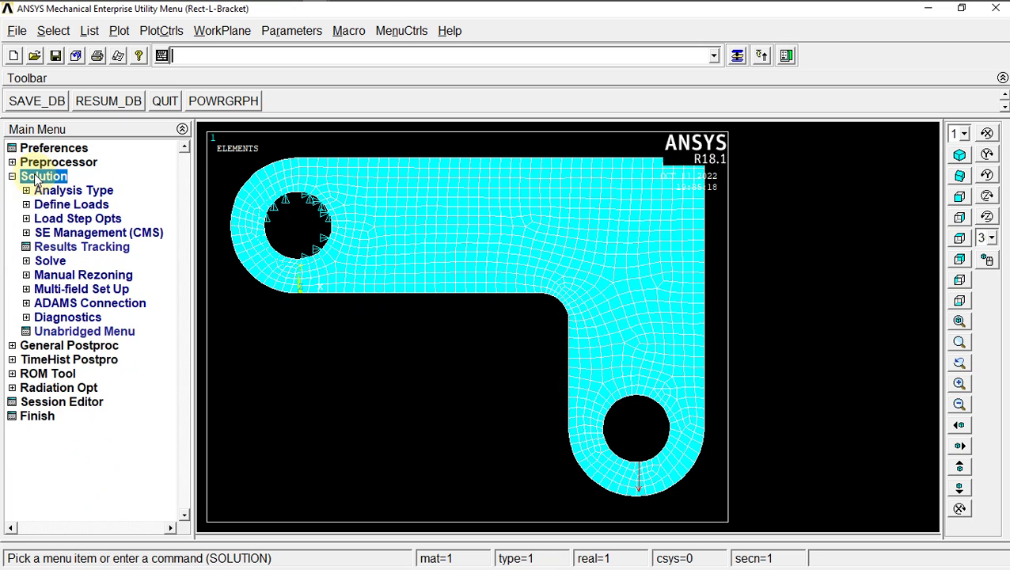
{"action": "left_click", "coordinate": [50, 262]}
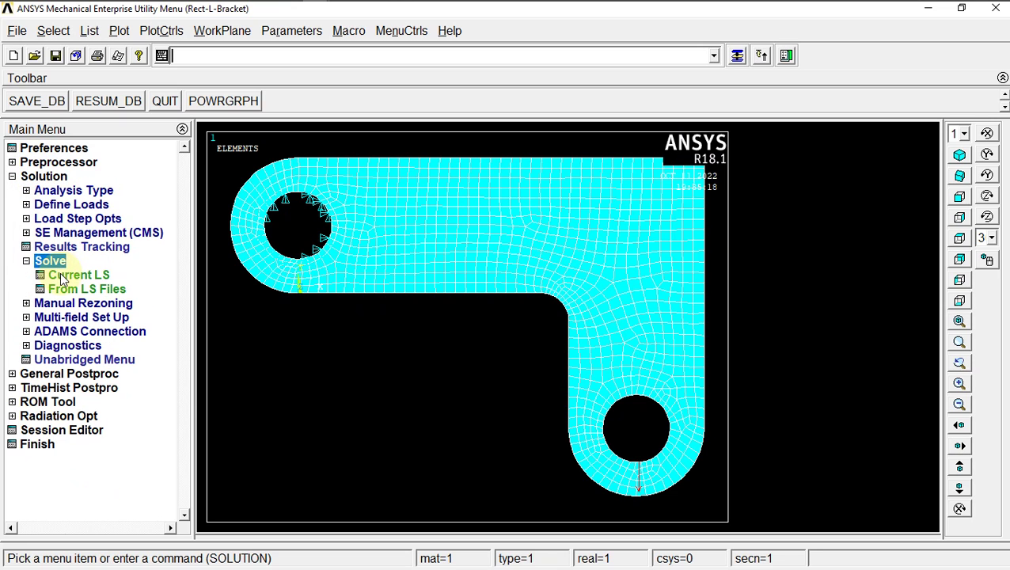
{"action": "left_click", "coordinate": [61, 277]}
{"action": "left_click", "coordinate": [489, 364]}
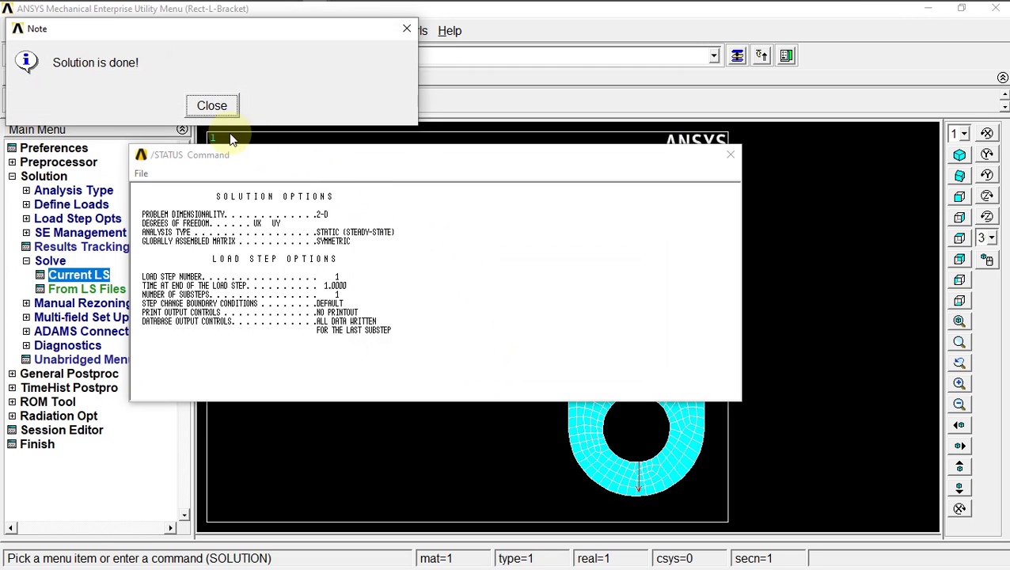
{"action": "left_click", "coordinate": [213, 105]}
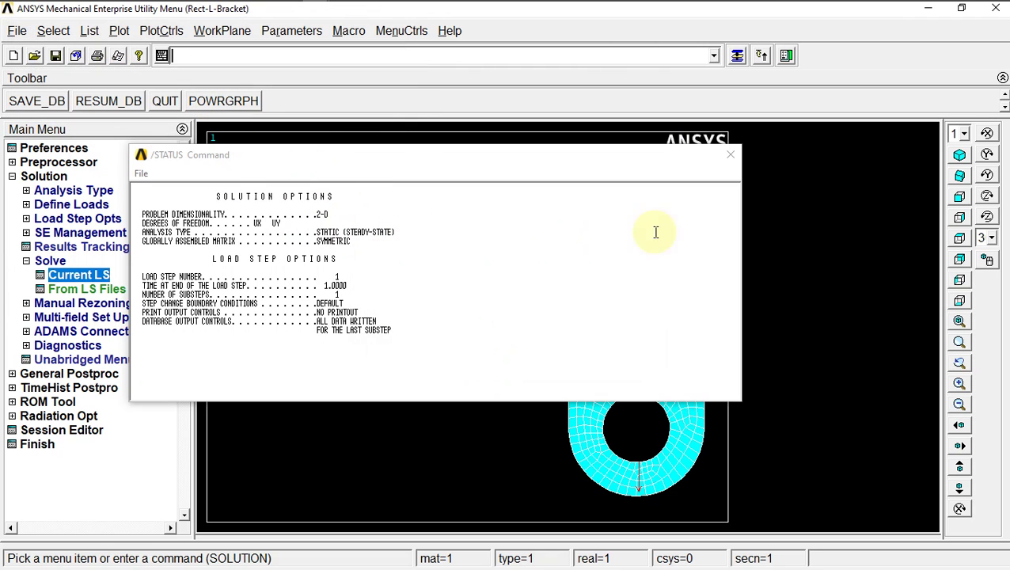
{"action": "left_click", "coordinate": [731, 155]}
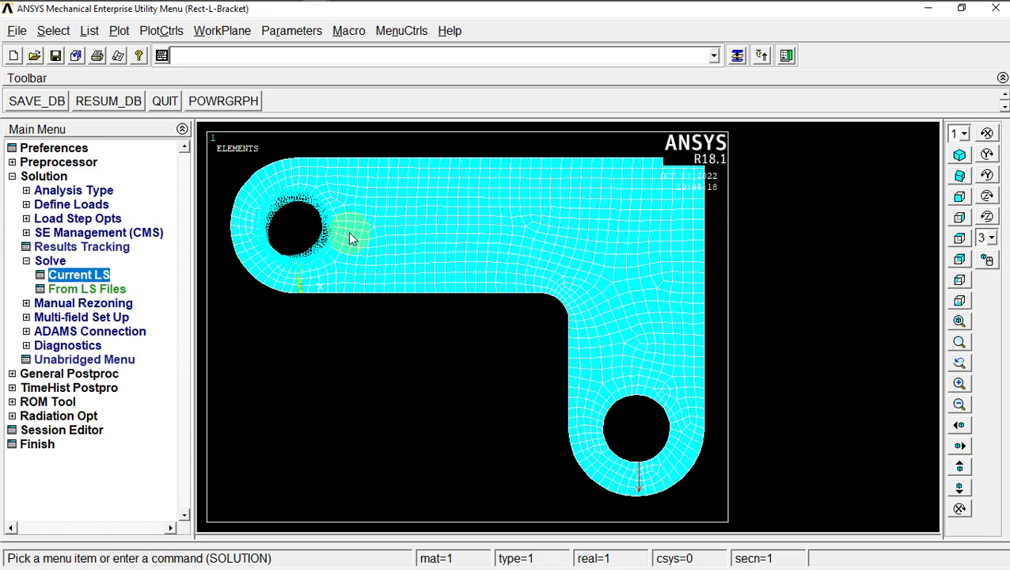
Step: Plot the deformed shape from the general postprocessor with the Def + undef edge option
{"action": "left_click", "coordinate": [70, 373]}
{"action": "left_click", "coordinate": [69, 261]}
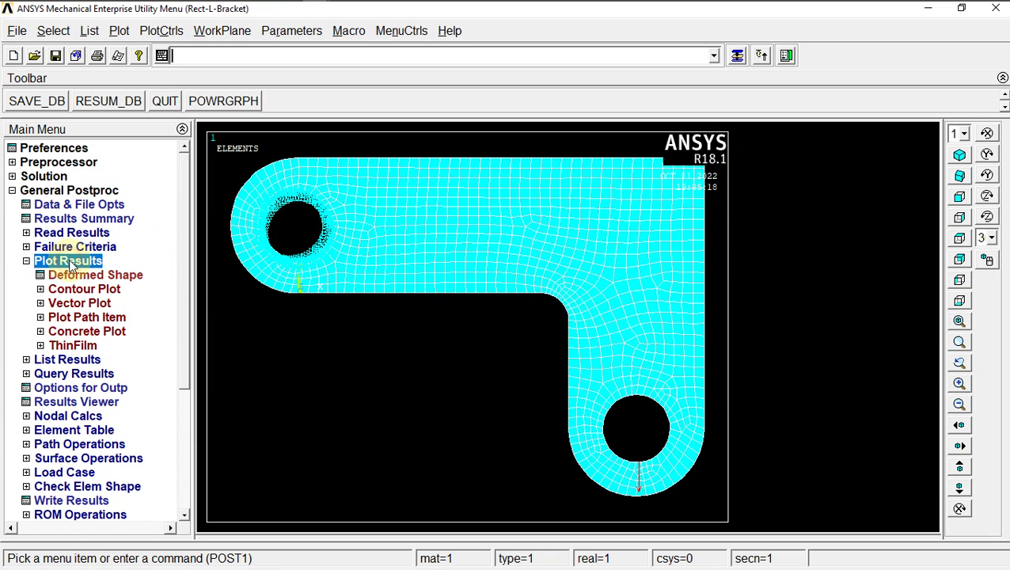
{"action": "left_click", "coordinate": [71, 277]}
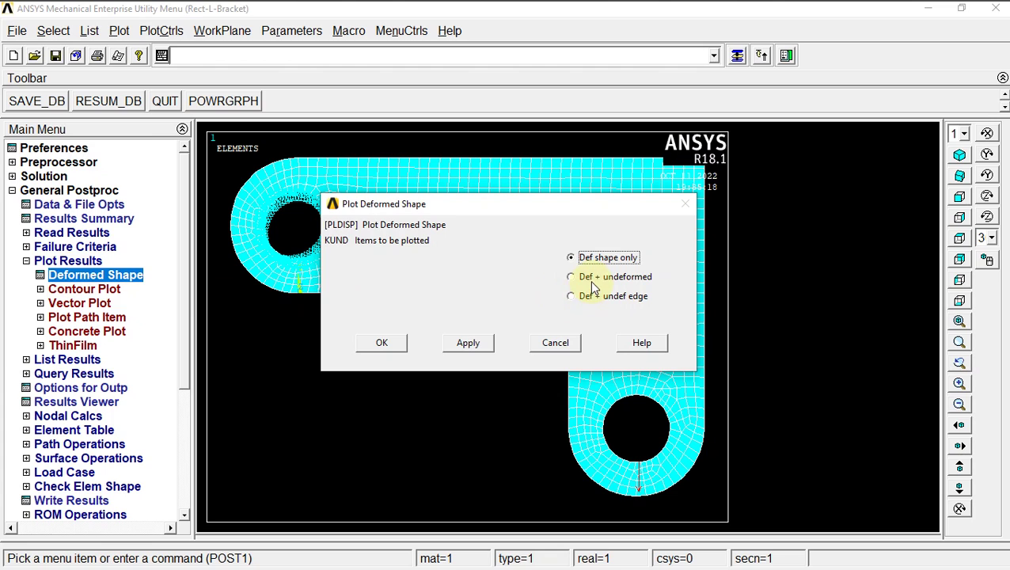
{"action": "left_click", "coordinate": [590, 301]}
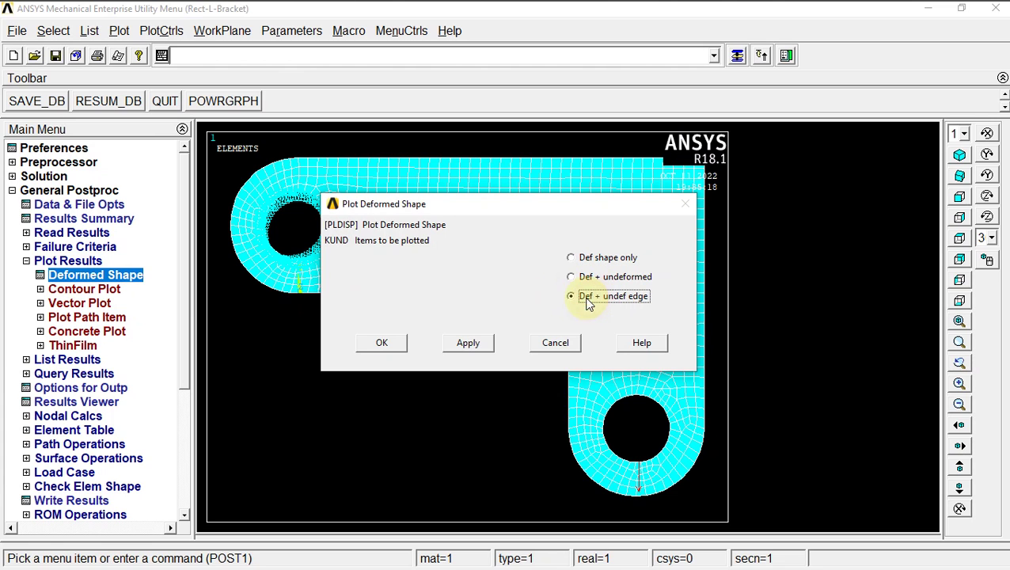
{"action": "left_click", "coordinate": [386, 345]}
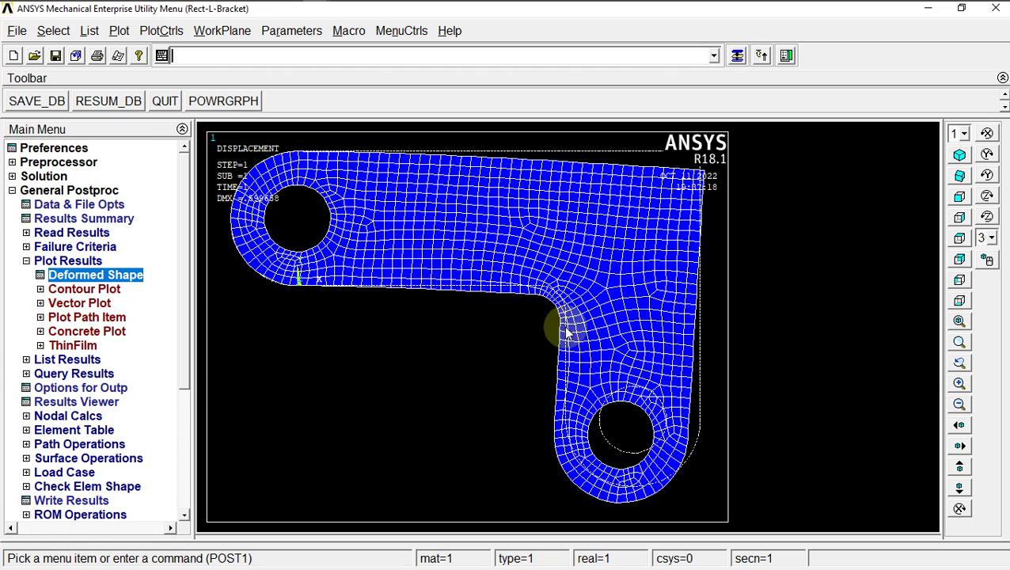
Step: Reverse the display colors so the deformed shape plot has a white background
{"action": "left_click", "coordinate": [172, 32]}
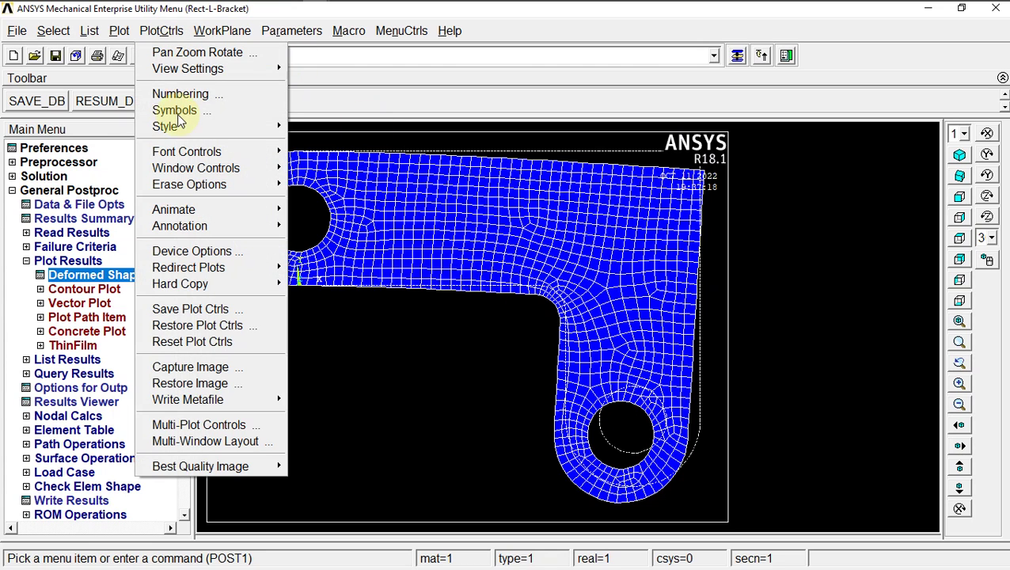
{"action": "mouse_move", "coordinate": [179, 126]}
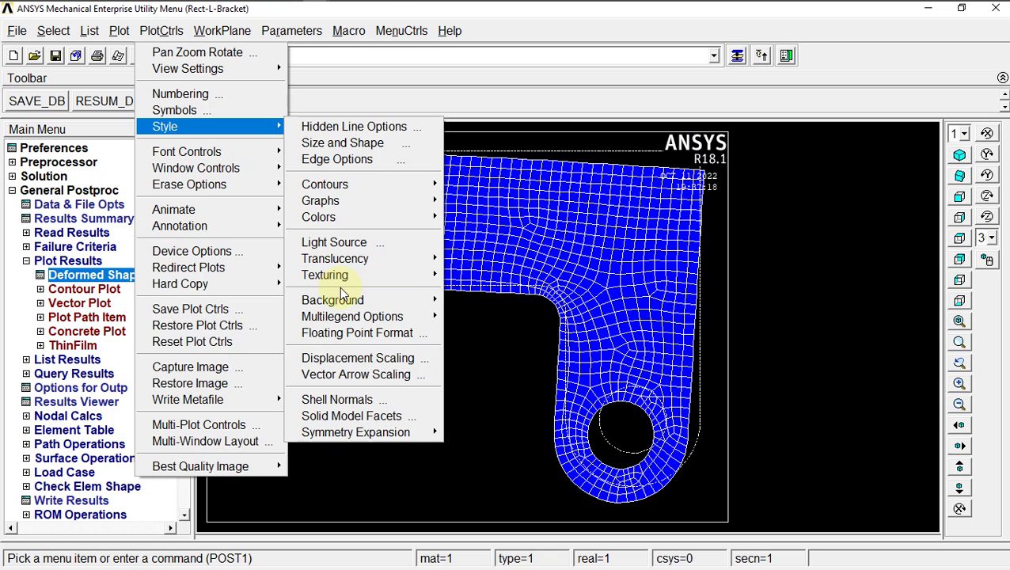
{"action": "mouse_move", "coordinate": [352, 217]}
{"action": "left_click", "coordinate": [495, 298]}
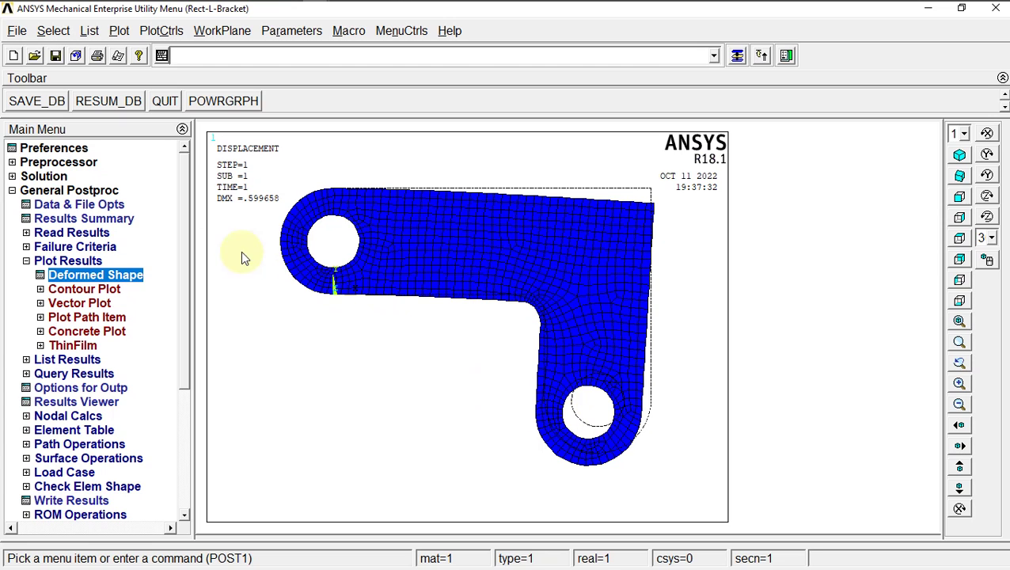
Step: Capture the deformed shape plot as an image and choose the Ansys Rectangular-L-Bracket folder as its save location
{"action": "left_click", "coordinate": [155, 32]}
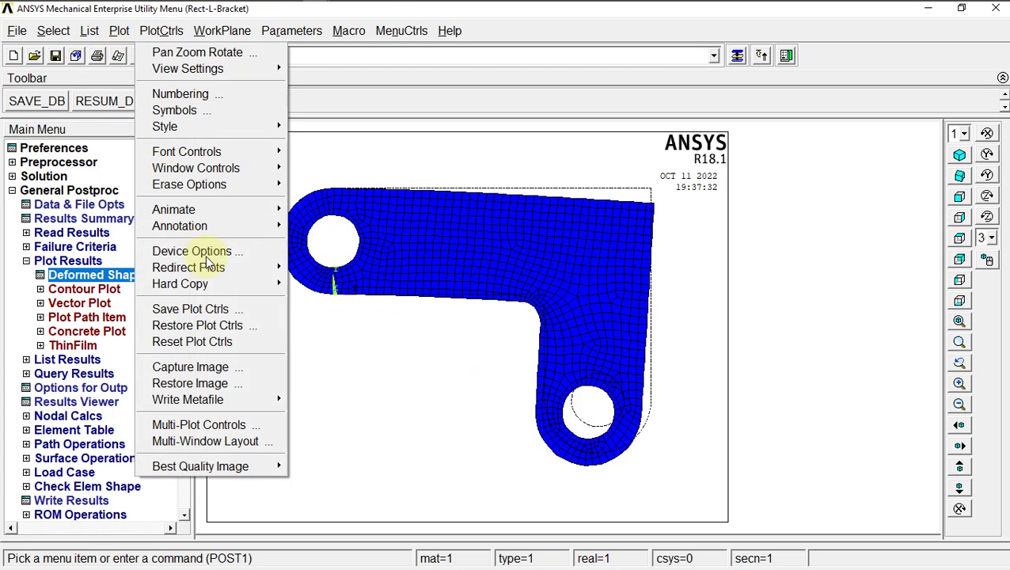
{"action": "mouse_move", "coordinate": [214, 269]}
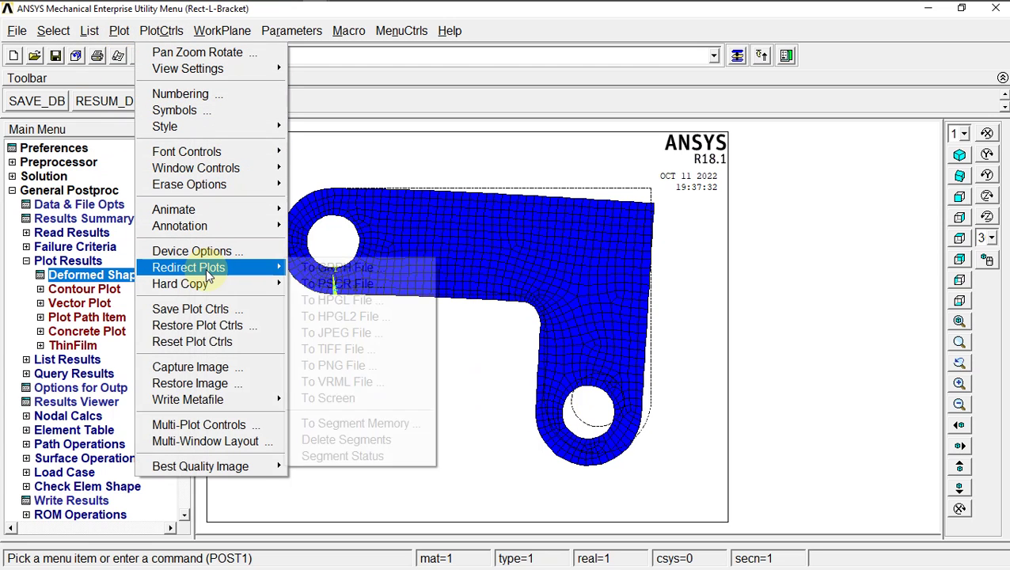
{"action": "left_click", "coordinate": [192, 367]}
{"action": "left_click", "coordinate": [145, 171]}
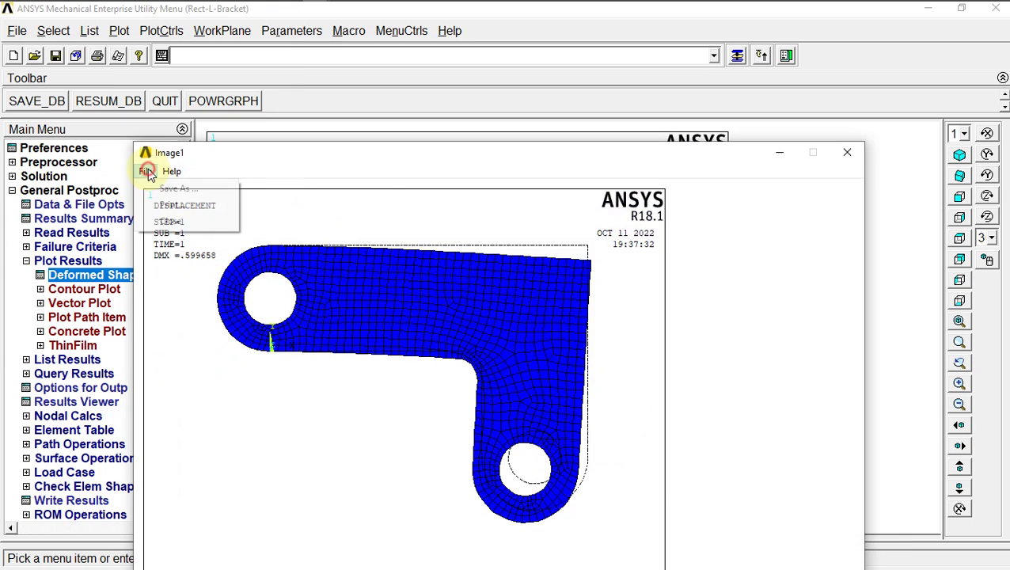
{"action": "left_click", "coordinate": [176, 188]}
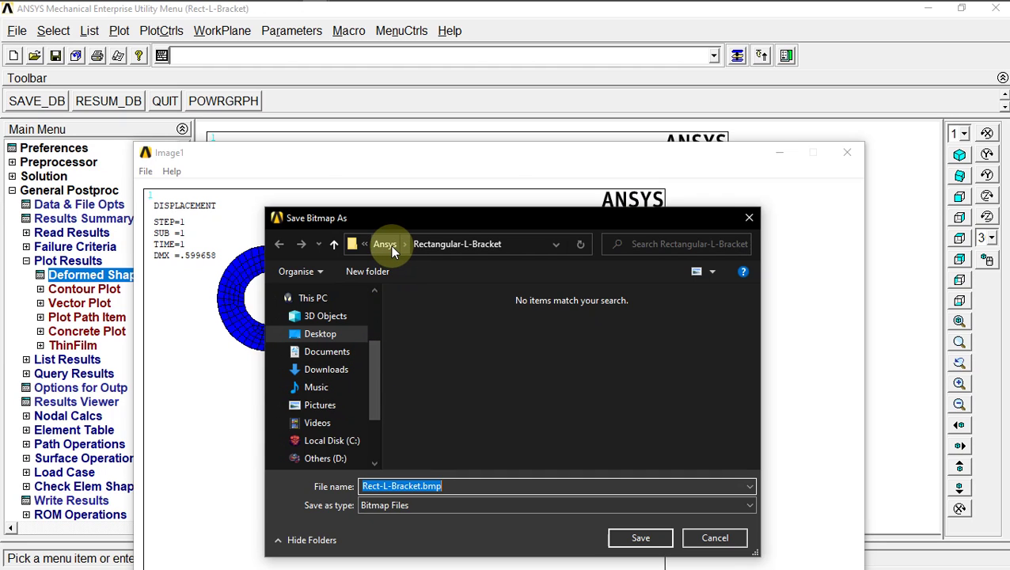
{"action": "left_click", "coordinate": [451, 336]}
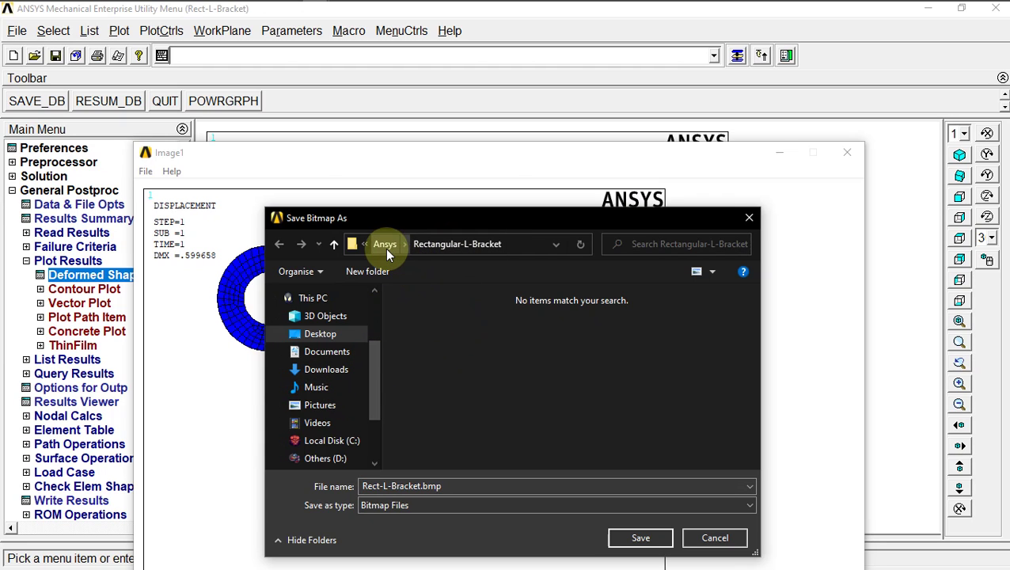
{"action": "left_click", "coordinate": [385, 247]}
{"action": "left_click", "coordinate": [431, 358]}
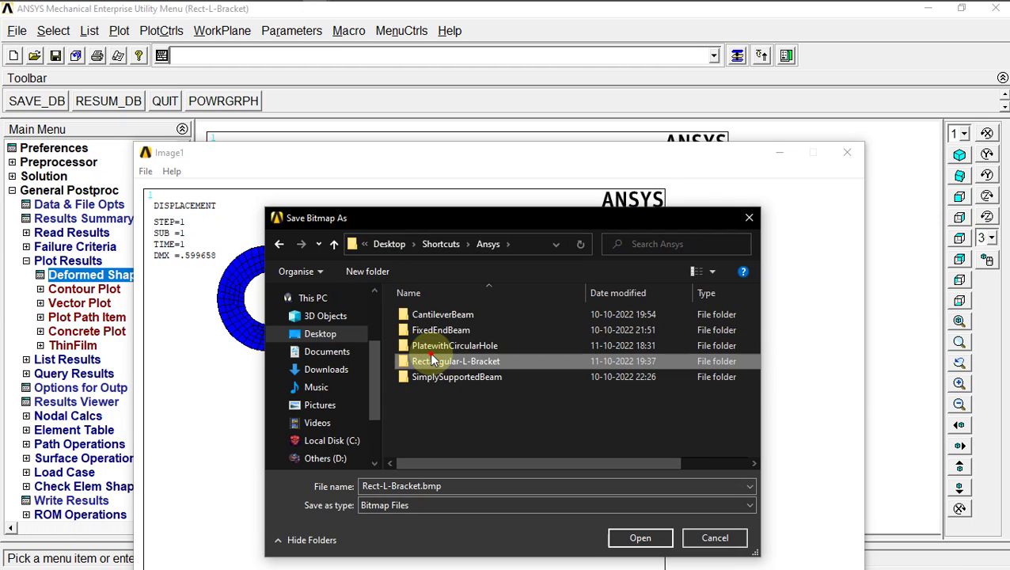
{"action": "double_click", "coordinate": [430, 360]}
Step: Save the captured image as Deformation.bmp with file type All Files and close the capture
{"action": "left_click", "coordinate": [424, 488]}
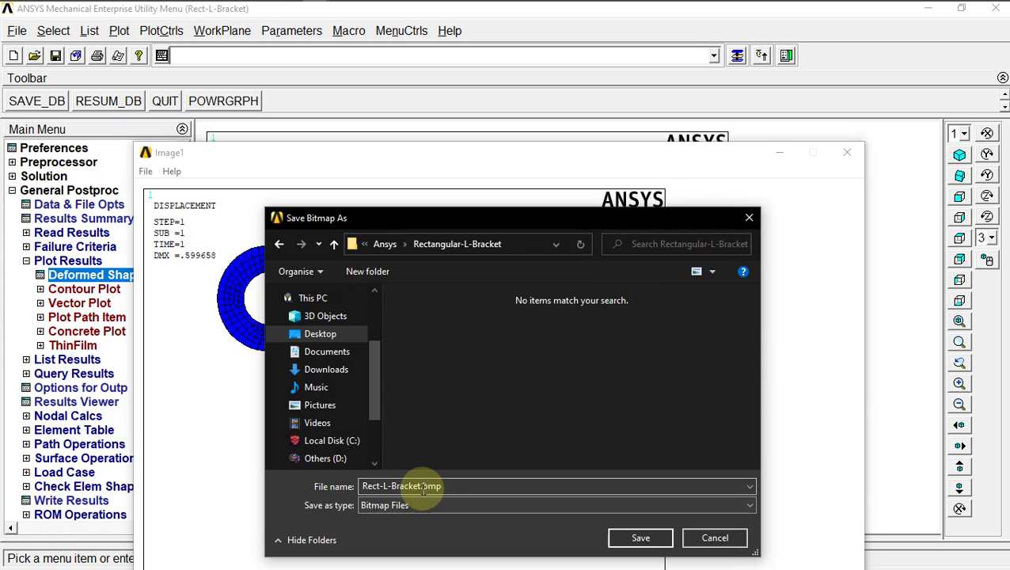
{"action": "double_click", "coordinate": [424, 488]}
{"action": "left_click", "coordinate": [419, 490]}
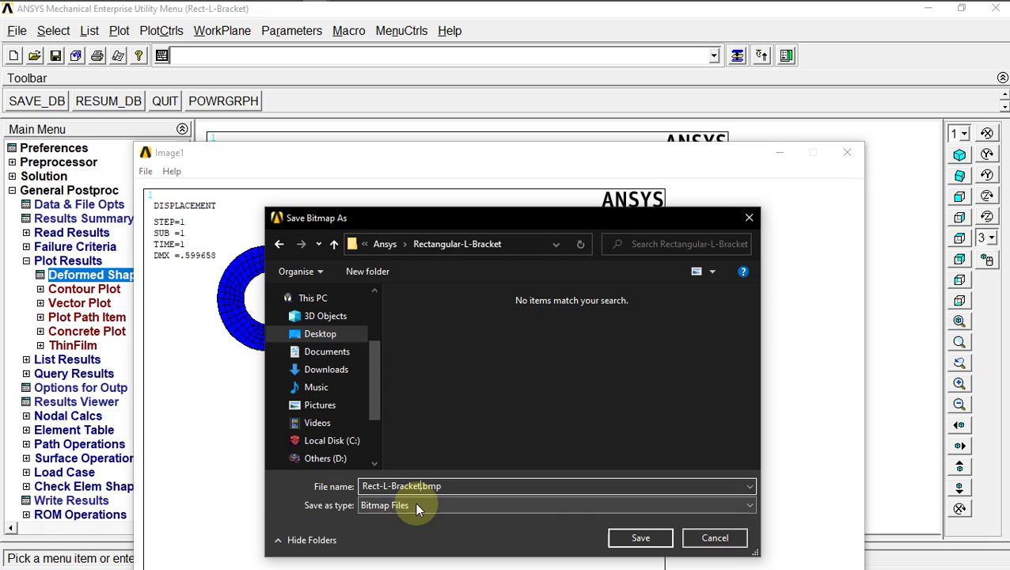
{"action": "key", "text": "shift+Home"}
{"action": "key", "text": "BackSpace"}
{"action": "type", "text": "Def"}
{"action": "left_click", "coordinate": [402, 513]}
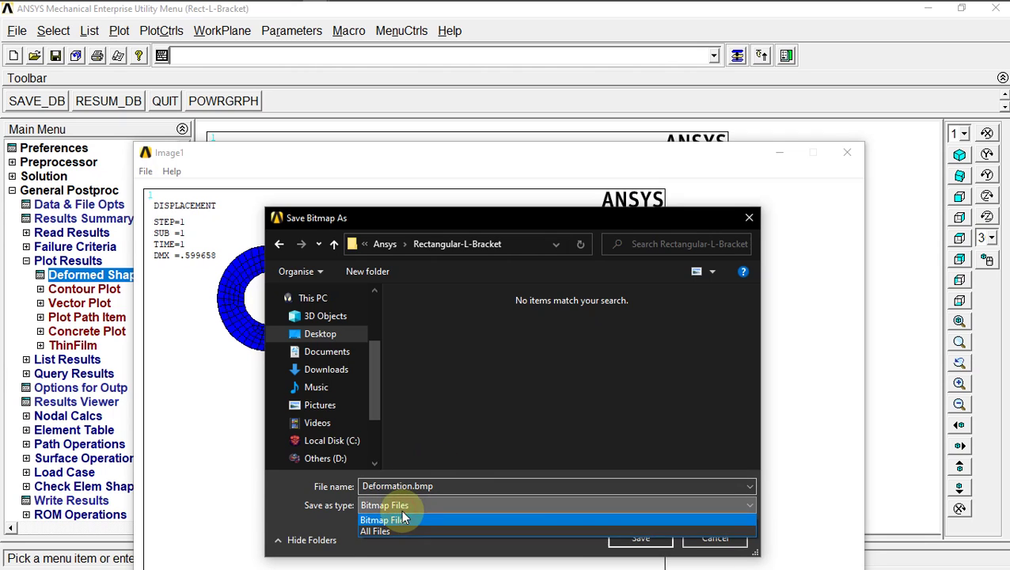
{"action": "left_click", "coordinate": [401, 531]}
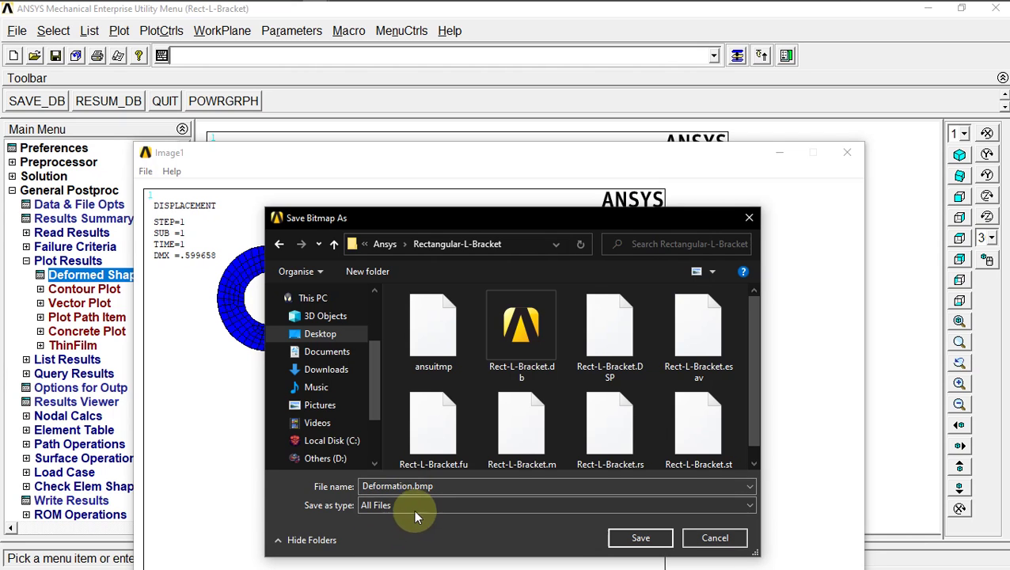
{"action": "left_click", "coordinate": [638, 539]}
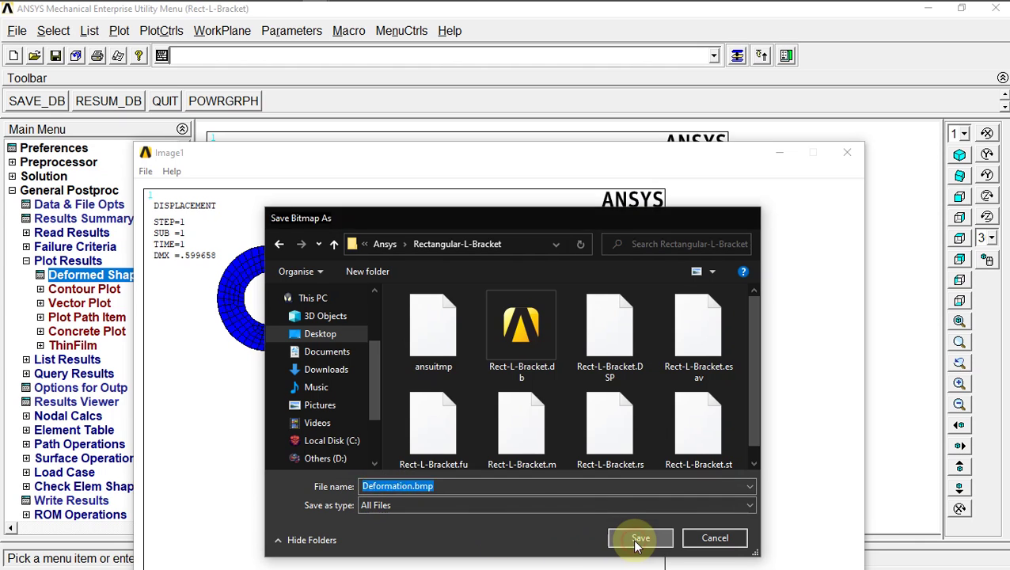
{"action": "left_click", "coordinate": [145, 171]}
{"action": "left_click", "coordinate": [159, 219]}
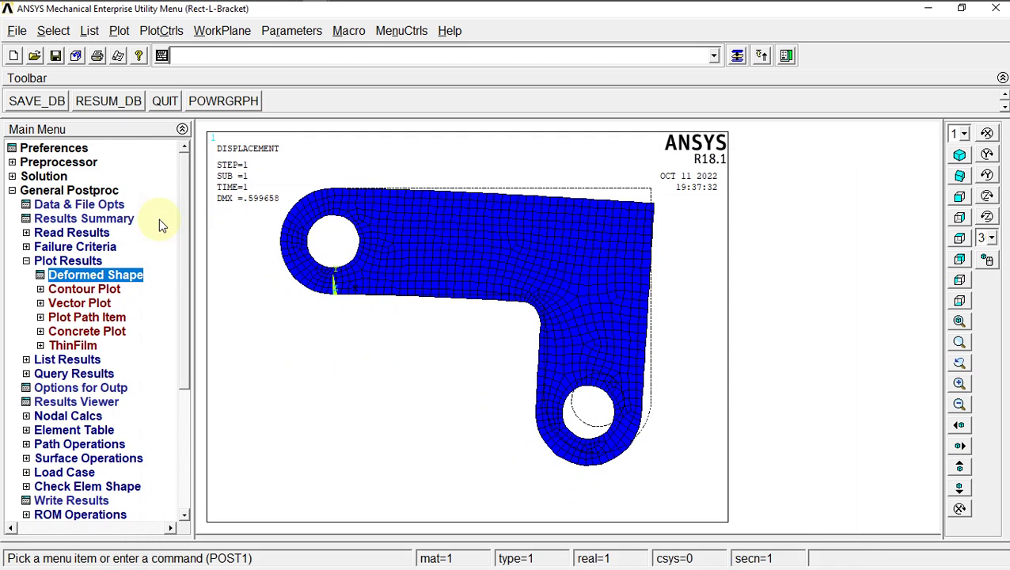
Step: Plot the nodal solution contour of the displacement vector sum on the deformed shape only
{"action": "left_click", "coordinate": [101, 289]}
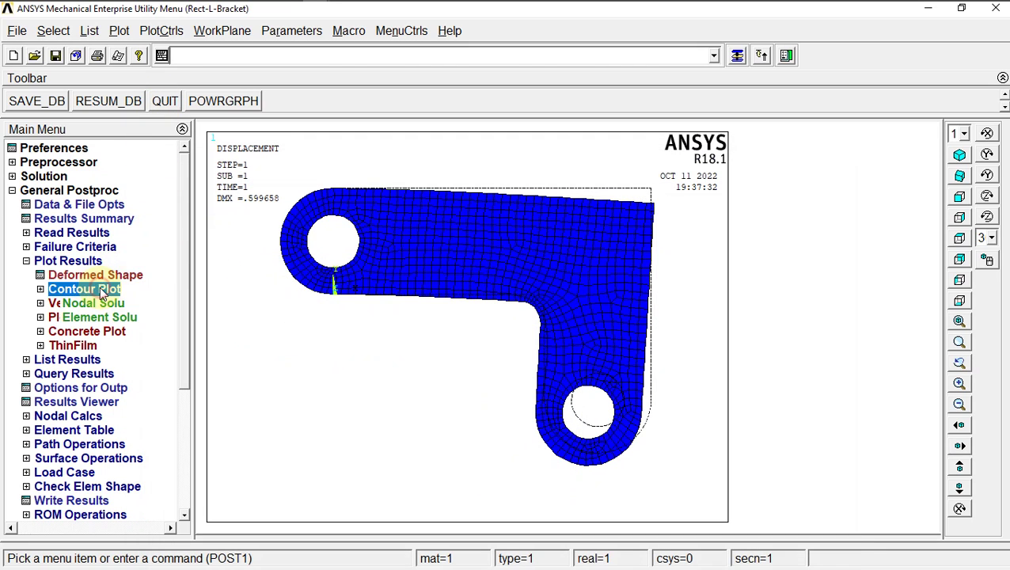
{"action": "left_click", "coordinate": [97, 303]}
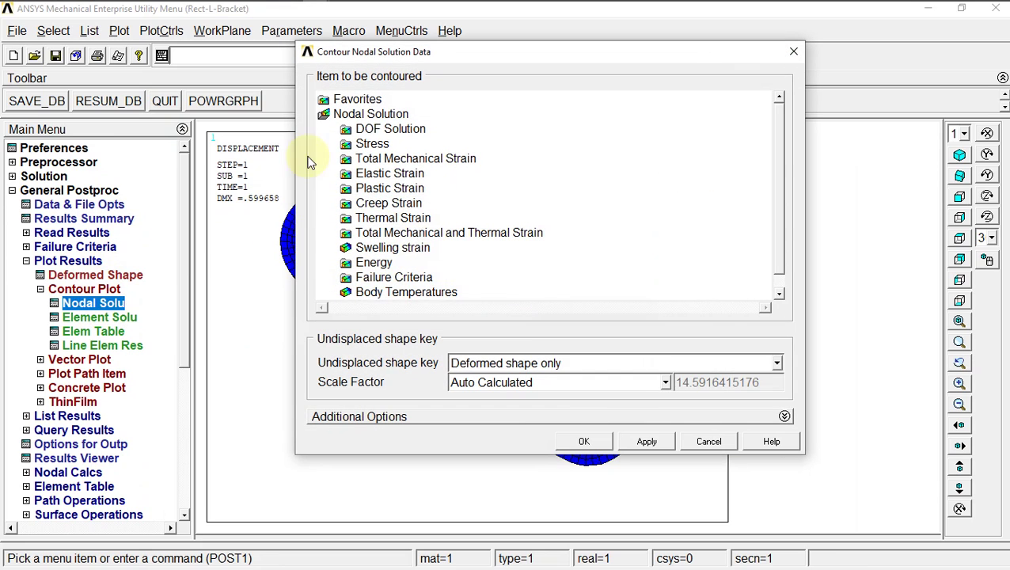
{"action": "left_click", "coordinate": [388, 129]}
{"action": "left_click", "coordinate": [408, 175]}
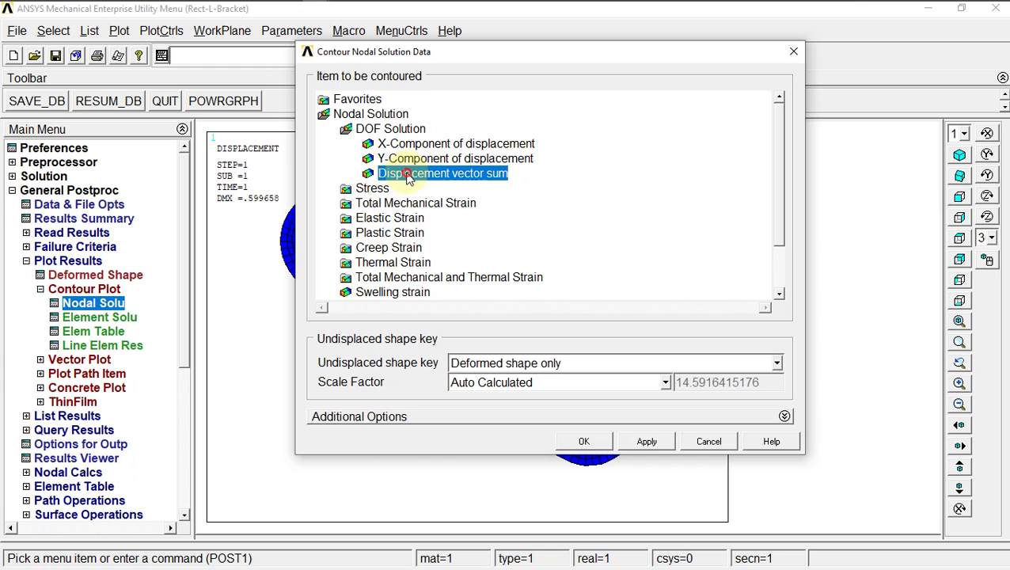
{"action": "left_click", "coordinate": [571, 443]}
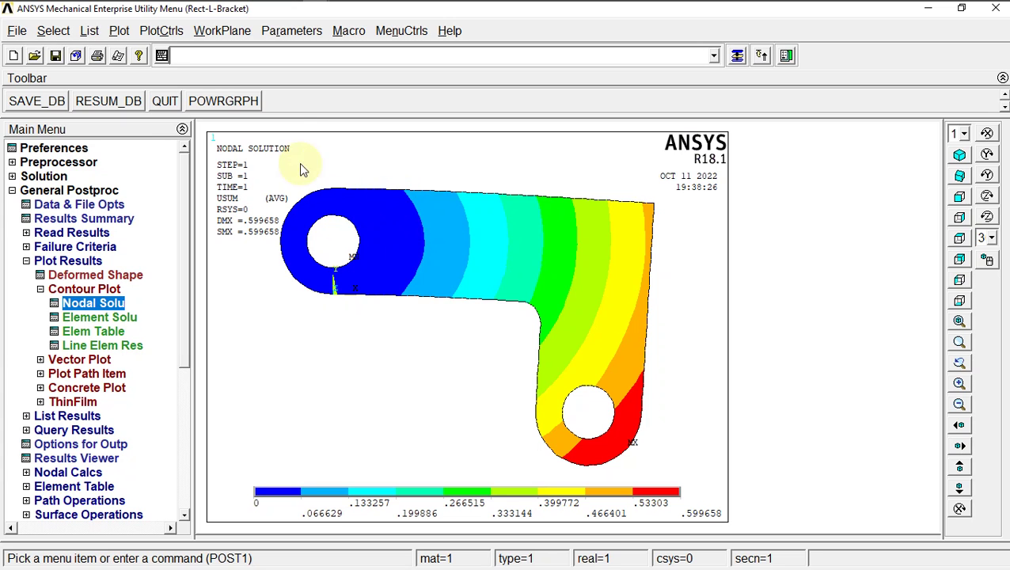
Step: Capture the displacement contour plot as an image and set its save type to All Files
{"action": "left_click", "coordinate": [161, 30]}
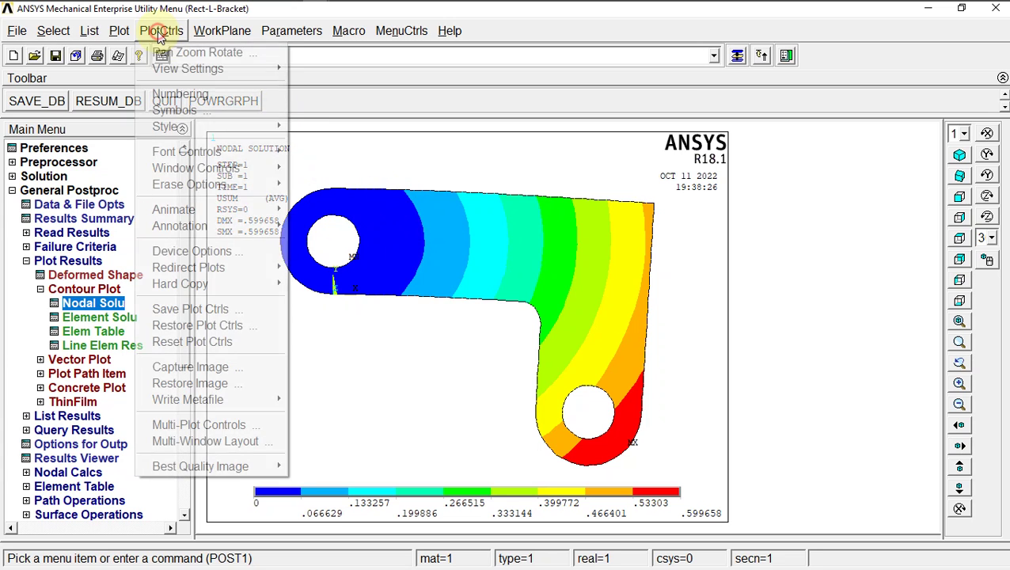
{"action": "left_click", "coordinate": [191, 366]}
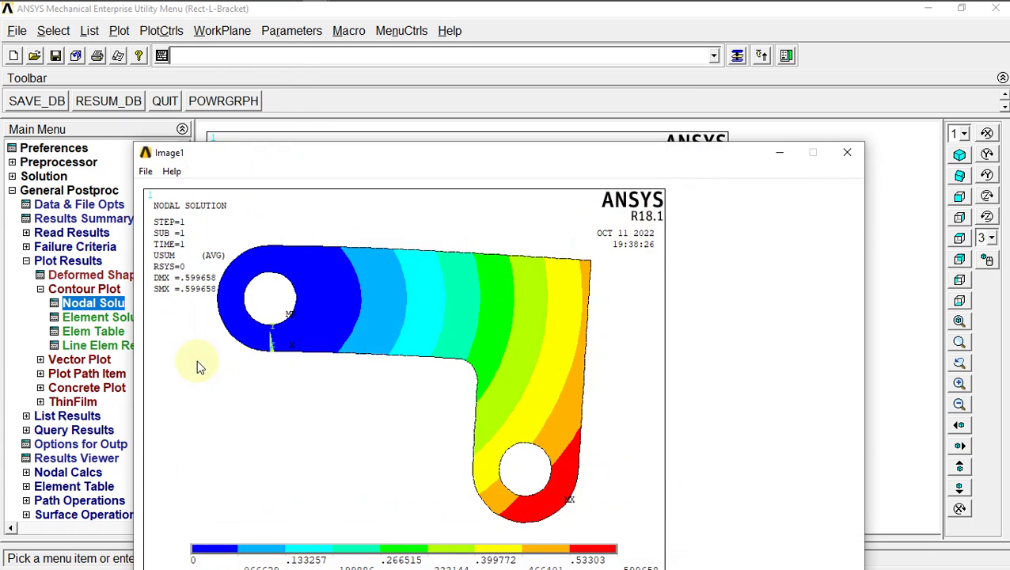
{"action": "left_click", "coordinate": [146, 171]}
{"action": "left_click", "coordinate": [158, 190]}
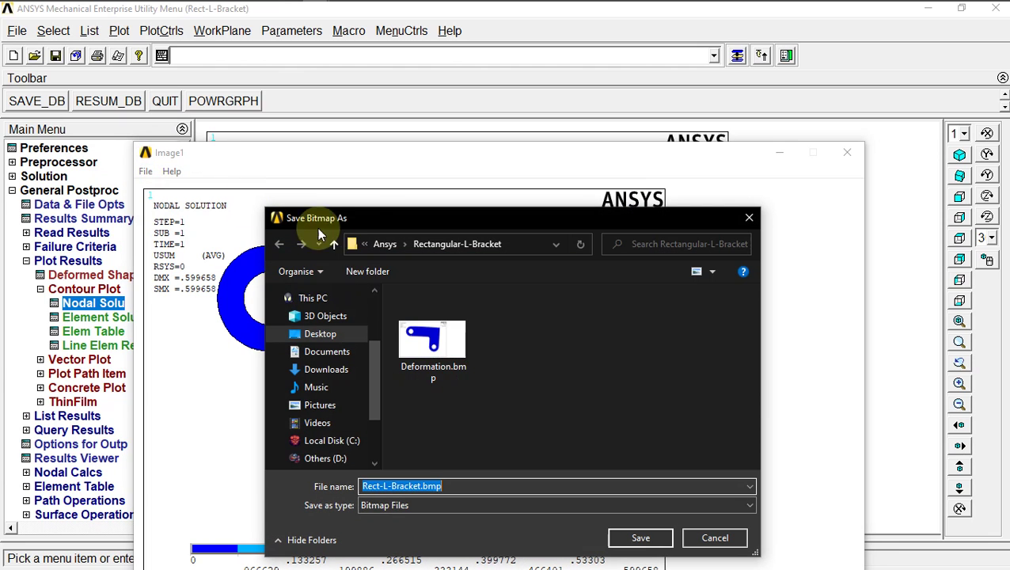
{"action": "left_click", "coordinate": [417, 507]}
{"action": "left_click", "coordinate": [403, 526]}
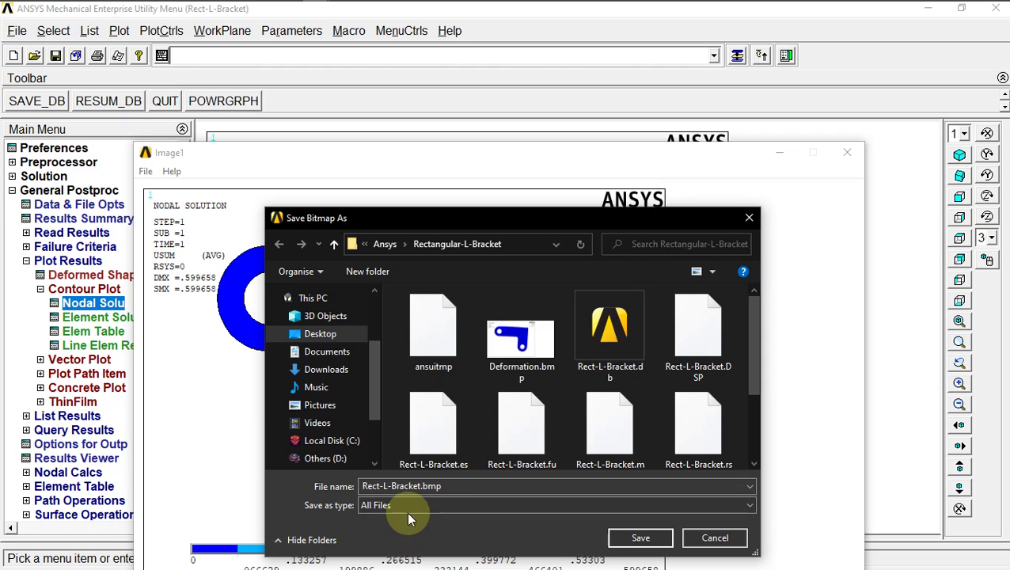
Step: Save the captured displacement contour image as DisplacementVectorSum.bmp in the Rectangular-L-Bracket folder and close the capture
{"action": "left_click", "coordinate": [417, 485]}
{"action": "left_click", "coordinate": [418, 486]}
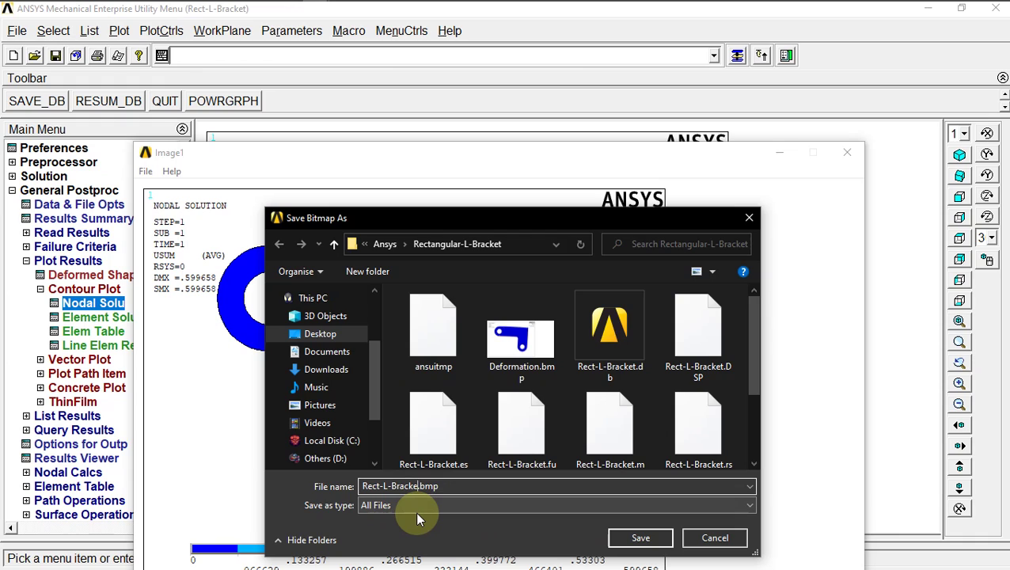
{"action": "key", "text": "BackSpace"}
{"action": "key", "text": "BackSpace"}
{"action": "key", "text": "BackSpace"}
{"action": "key", "text": "BackSpace"}
{"action": "key", "text": "BackSpace"}
{"action": "key", "text": "BackSpace"}
{"action": "key", "text": "BackSpace"}
{"action": "key", "text": "BackSpace"}
{"action": "key", "text": "BackSpace"}
{"action": "key", "text": "BackSpace"}
{"action": "key", "text": "BackSpace"}
{"action": "key", "text": "BackSpace"}
{"action": "type", "text": "DisplacementVectorSum"}
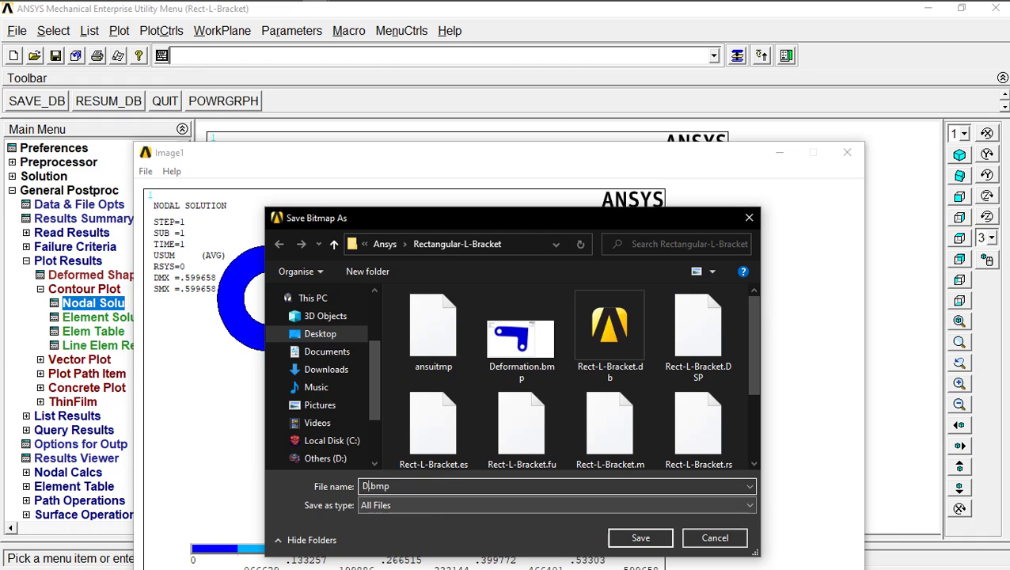
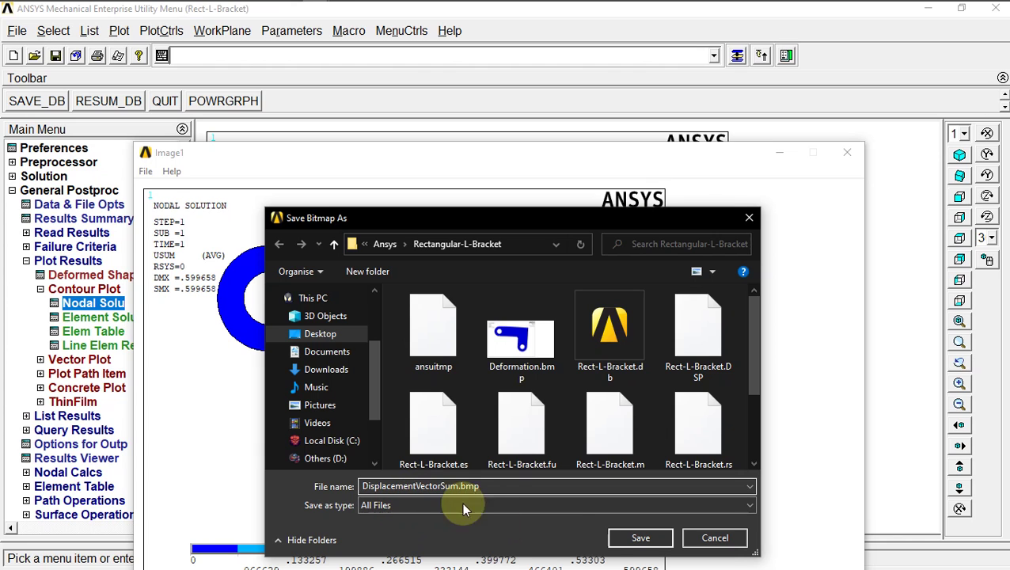
{"action": "left_click", "coordinate": [641, 541]}
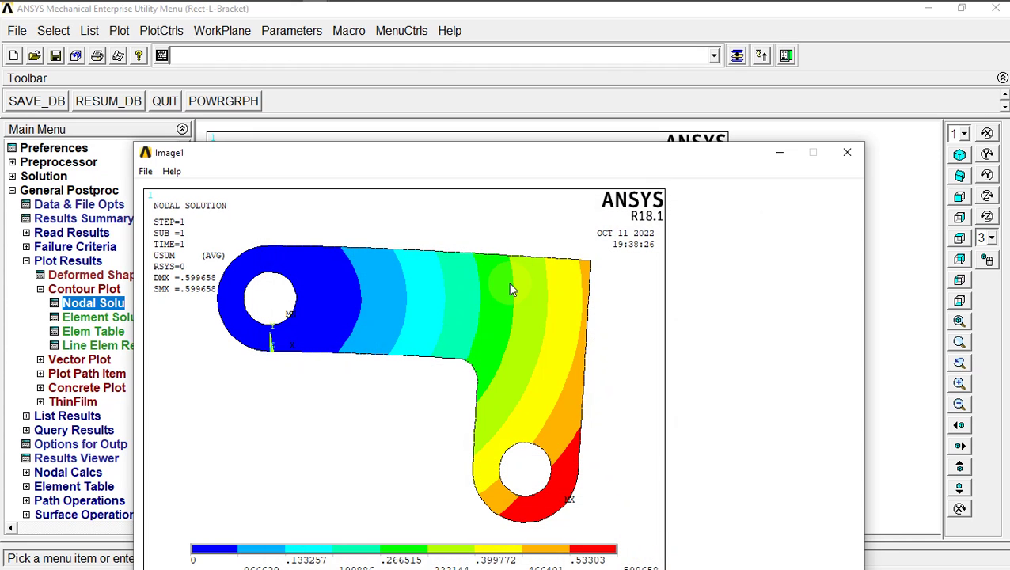
{"action": "left_click", "coordinate": [146, 171]}
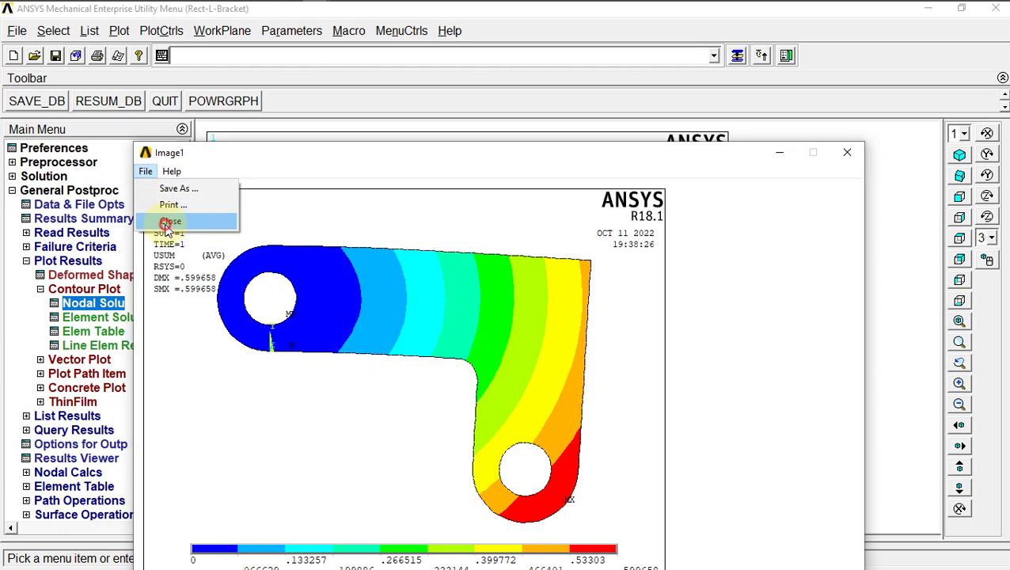
{"action": "left_click", "coordinate": [159, 221]}
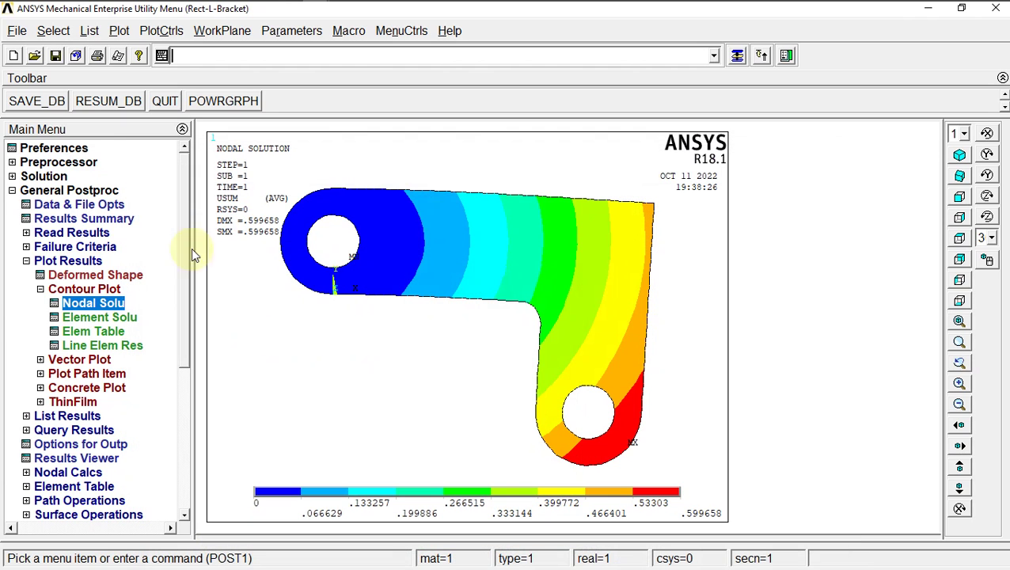
Step: Plot the nodal solution contour of the von Mises stress on the deformed shape only
{"action": "left_click", "coordinate": [87, 303]}
{"action": "left_click", "coordinate": [363, 191]}
{"action": "left_click_drag", "start_coordinate": [775, 164], "coordinate": [777, 183]}
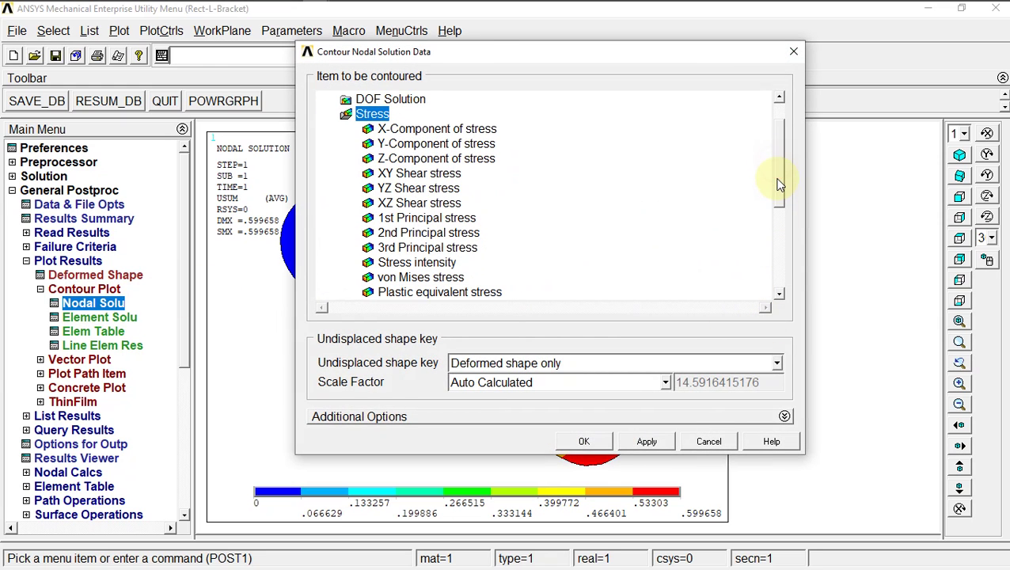
{"action": "left_click", "coordinate": [431, 277]}
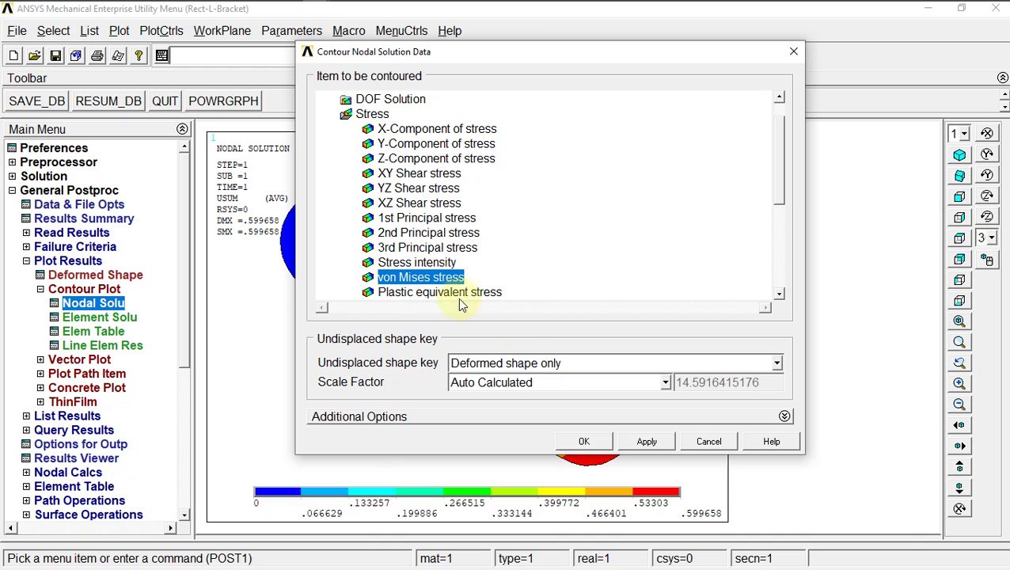
{"action": "left_click", "coordinate": [575, 444]}
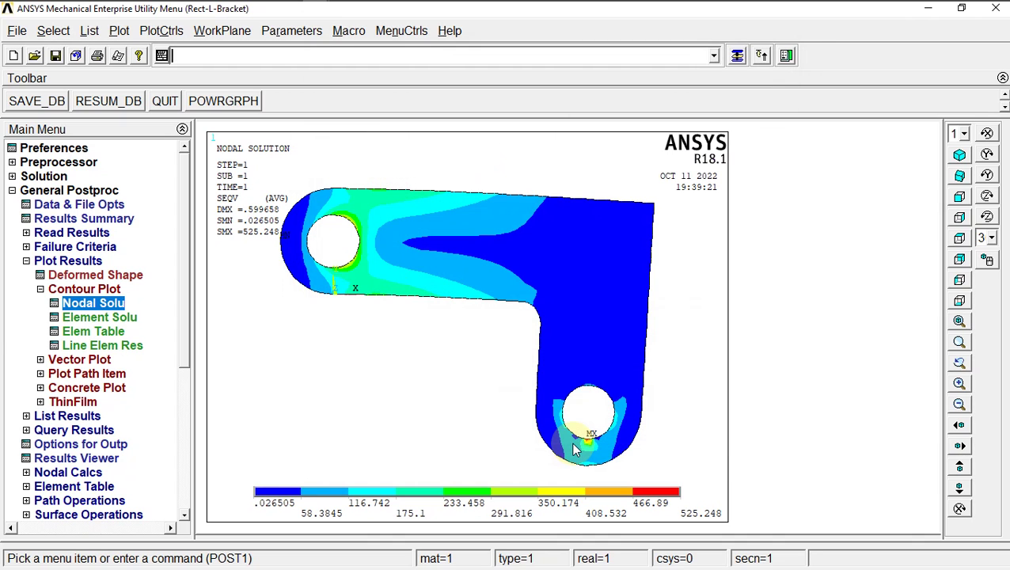